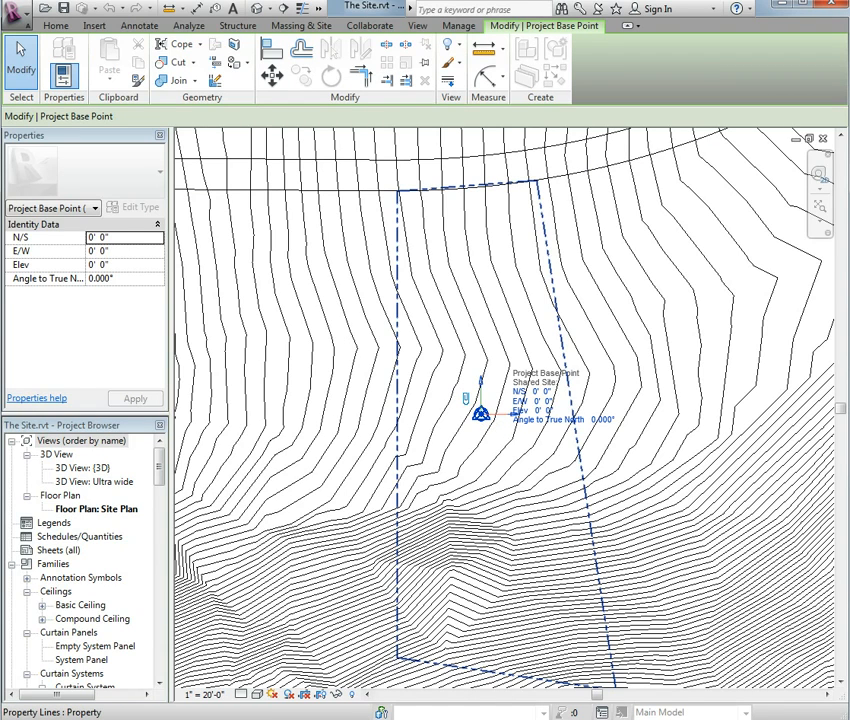
Place a spot coordinate with a leader and shoulder on the project base point in the site plan.
click(139, 26)
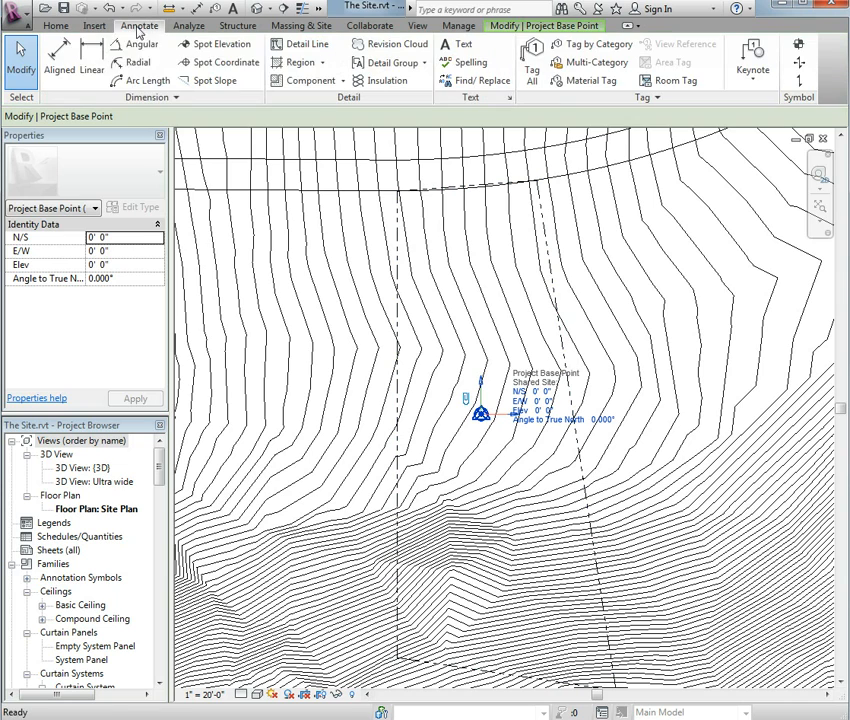
click(226, 64)
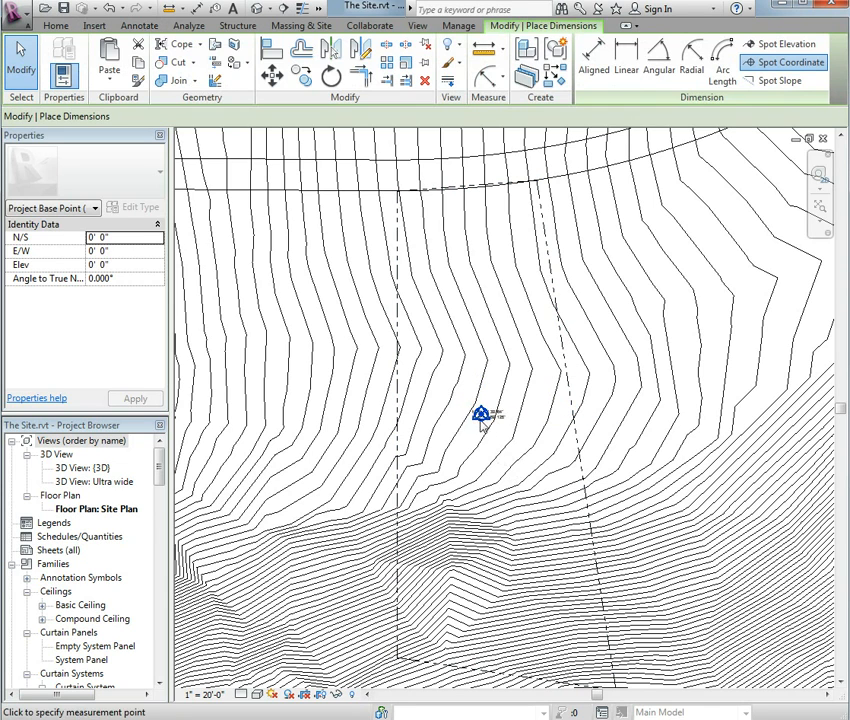
click(483, 418)
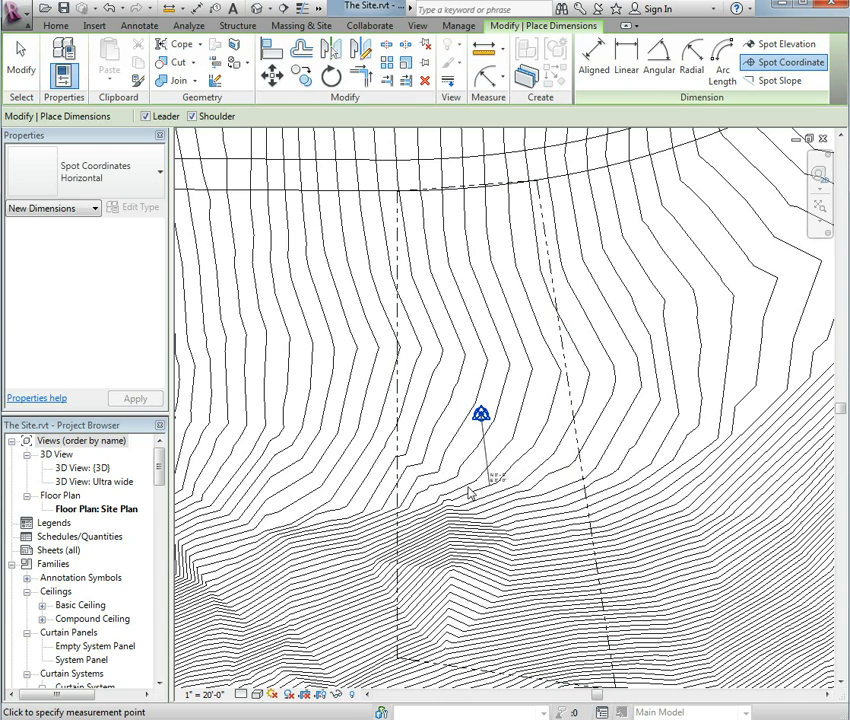
click(494, 463)
click(539, 463)
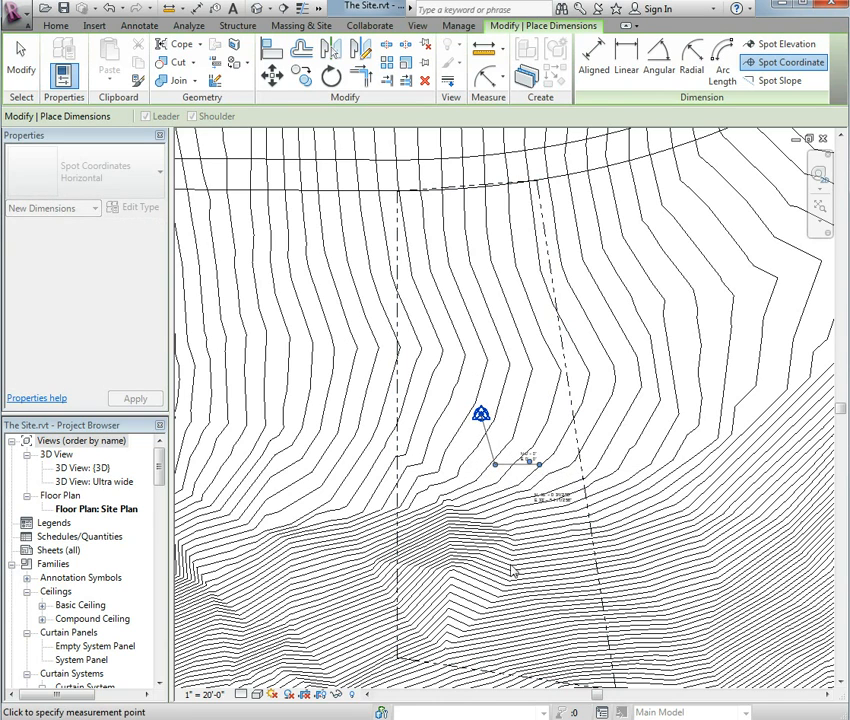
click(22, 60)
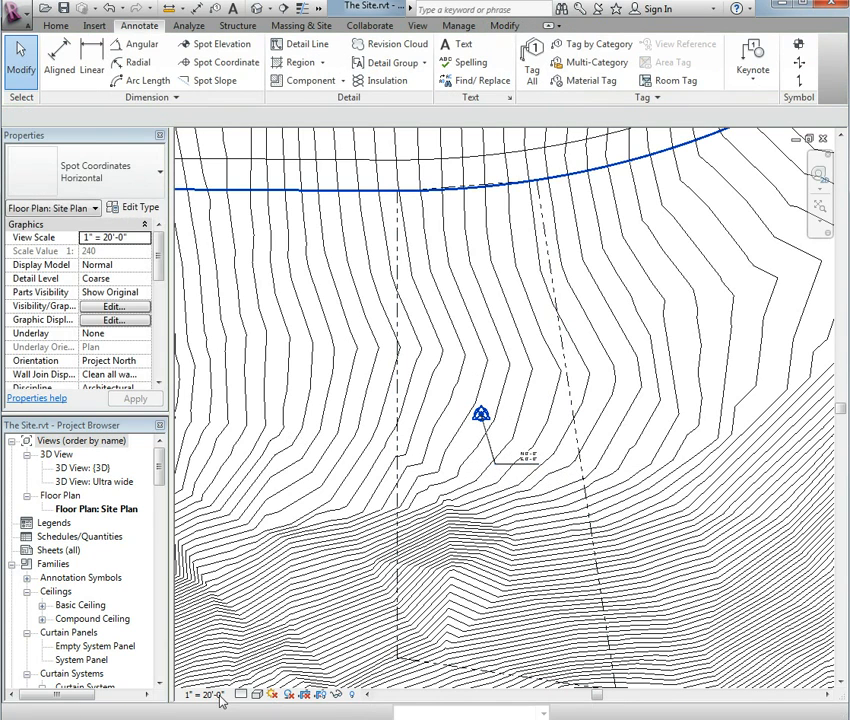
Set the site plan's view scale to 1" = 40'-0".
click(218, 697)
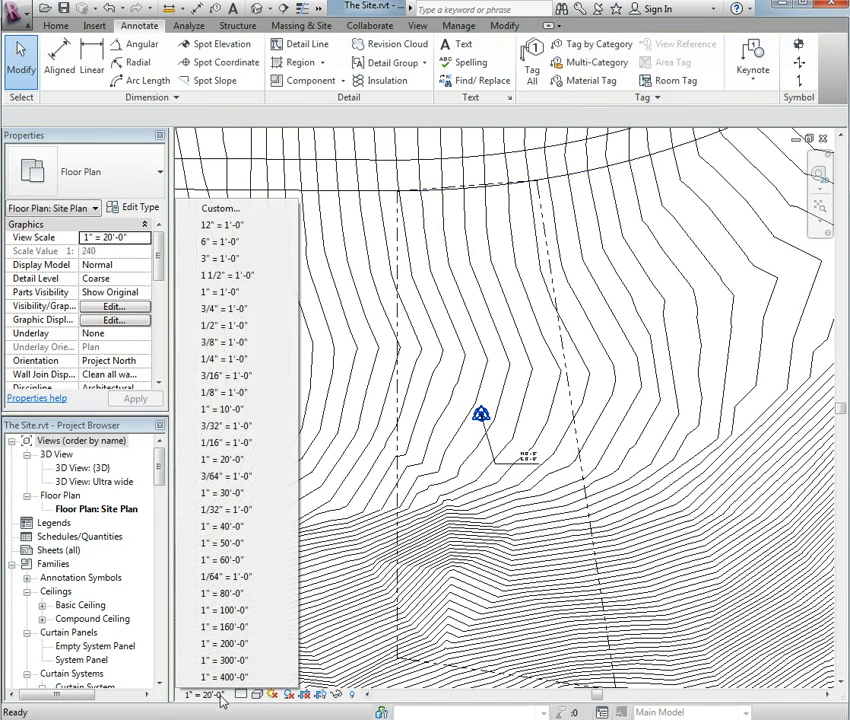
click(236, 528)
scroll(487, 419, down, 4)
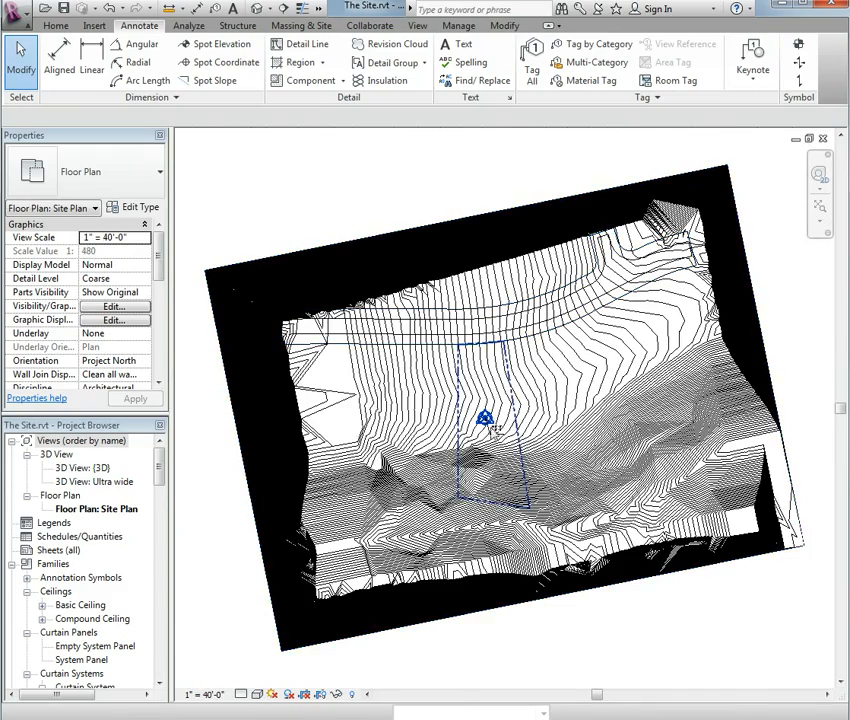
scroll(515, 428, up, 3)
scroll(480, 427, up, 2)
middle_drag(404, 403, 440, 442)
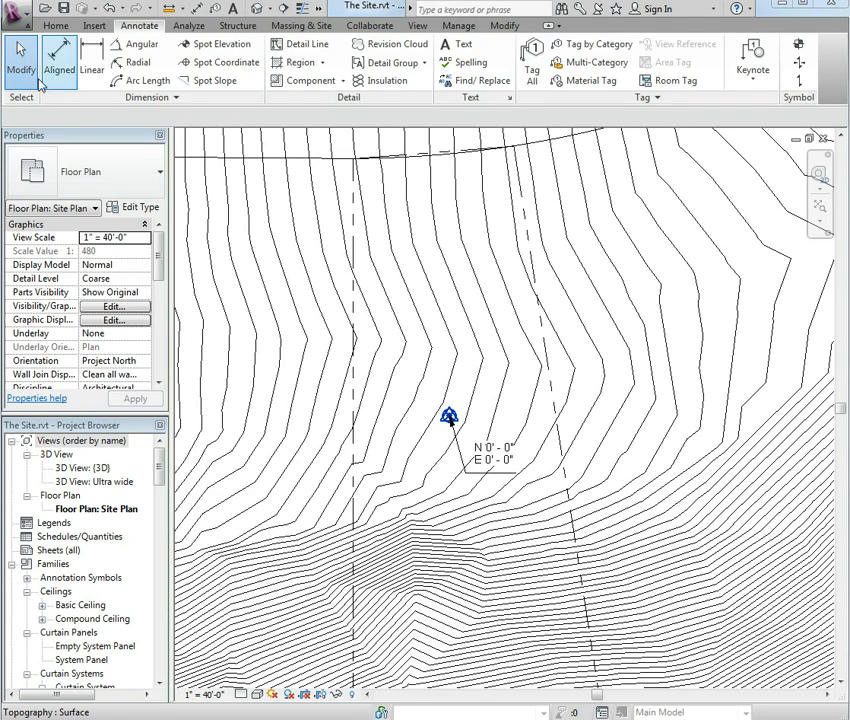
Examine the spot coordinate's type properties, including the Coordinate Origin options, and leave them without changes.
click(467, 474)
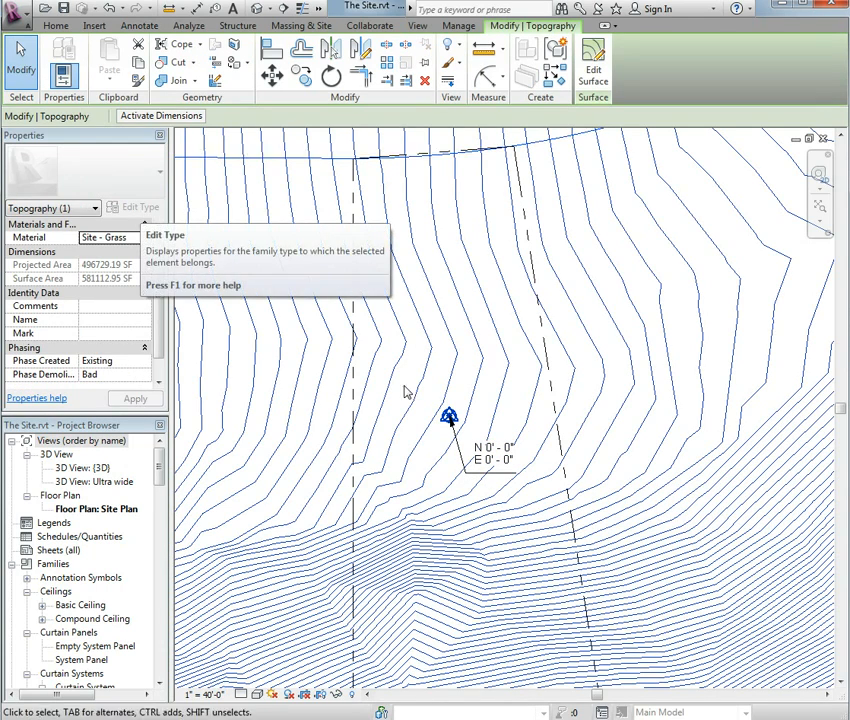
key(Escape)
click(460, 452)
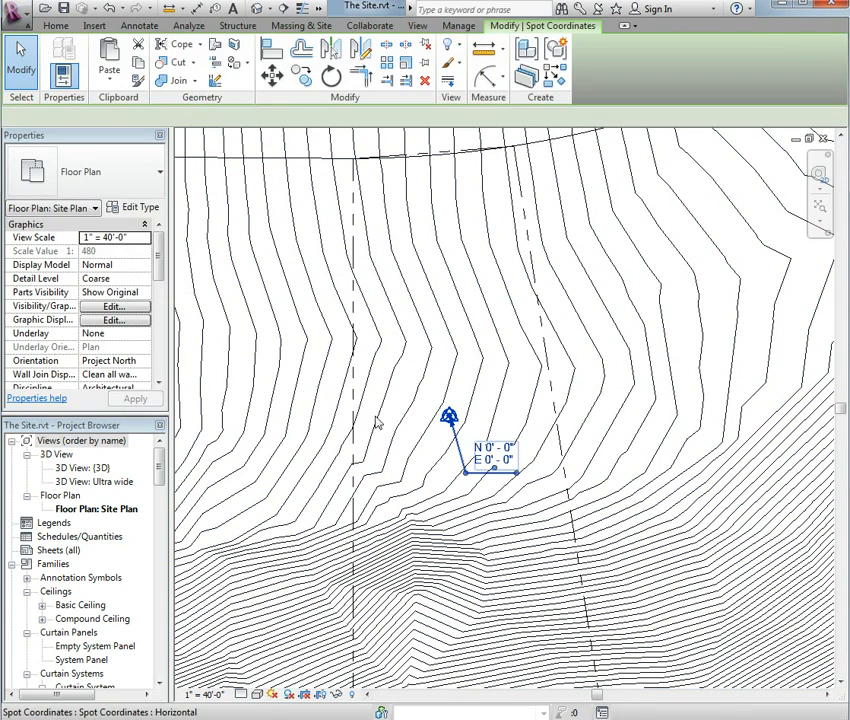
click(140, 208)
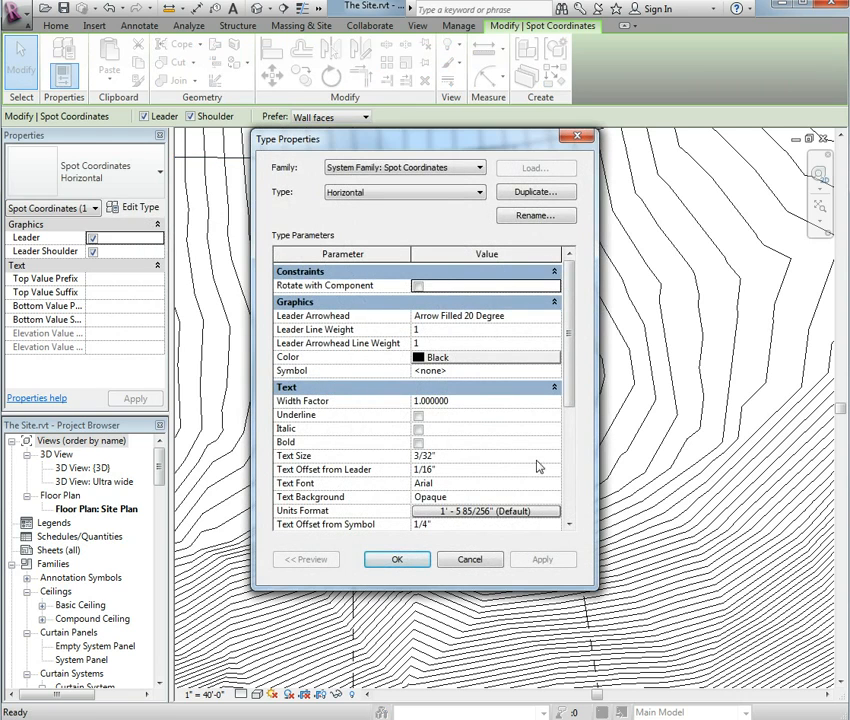
scroll(440, 470, down, 1)
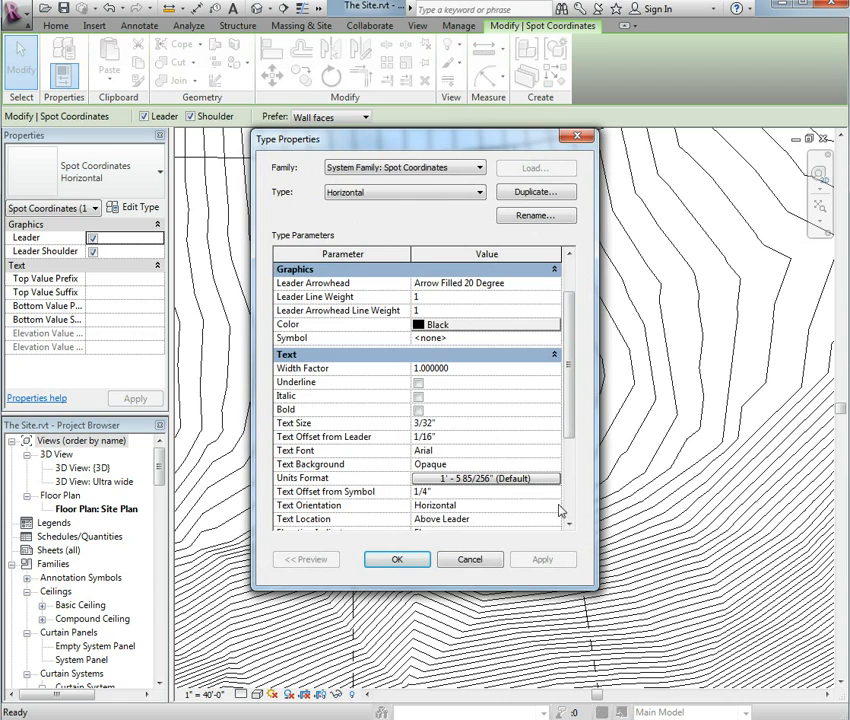
scroll(579, 522, down, 3)
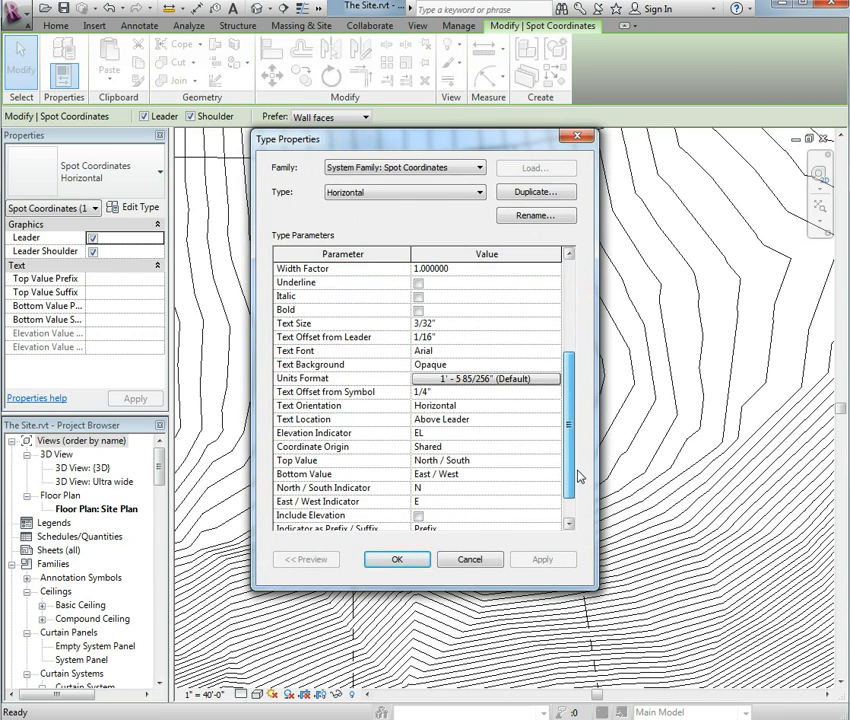
scroll(579, 480, down, 1)
click(446, 435)
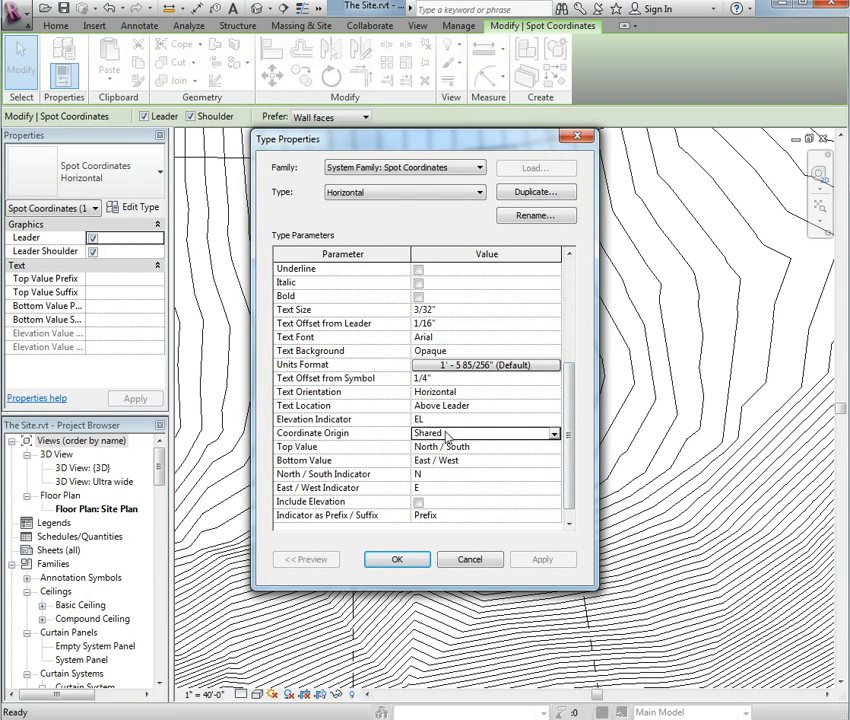
click(554, 434)
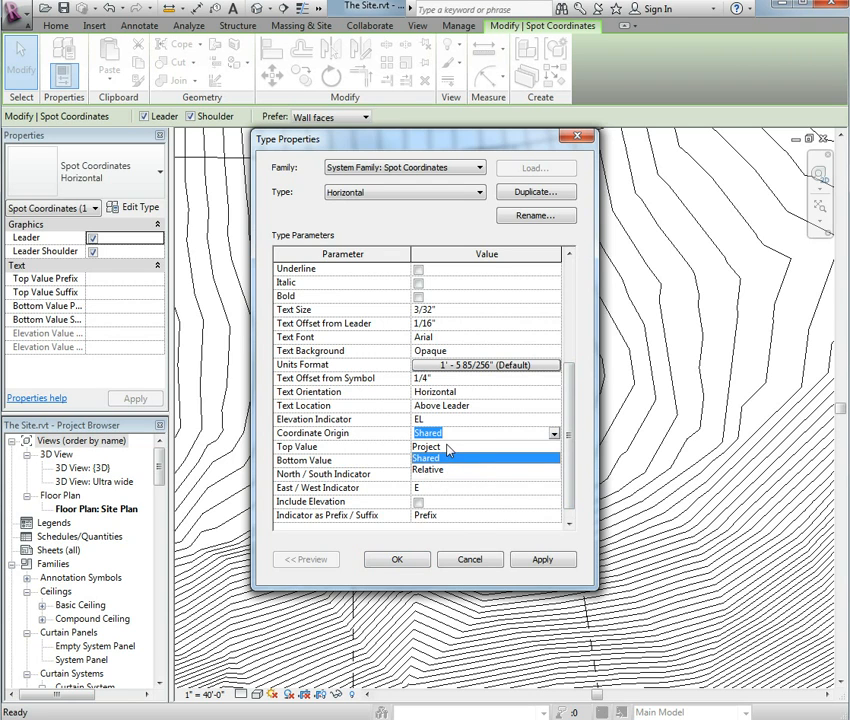
click(464, 563)
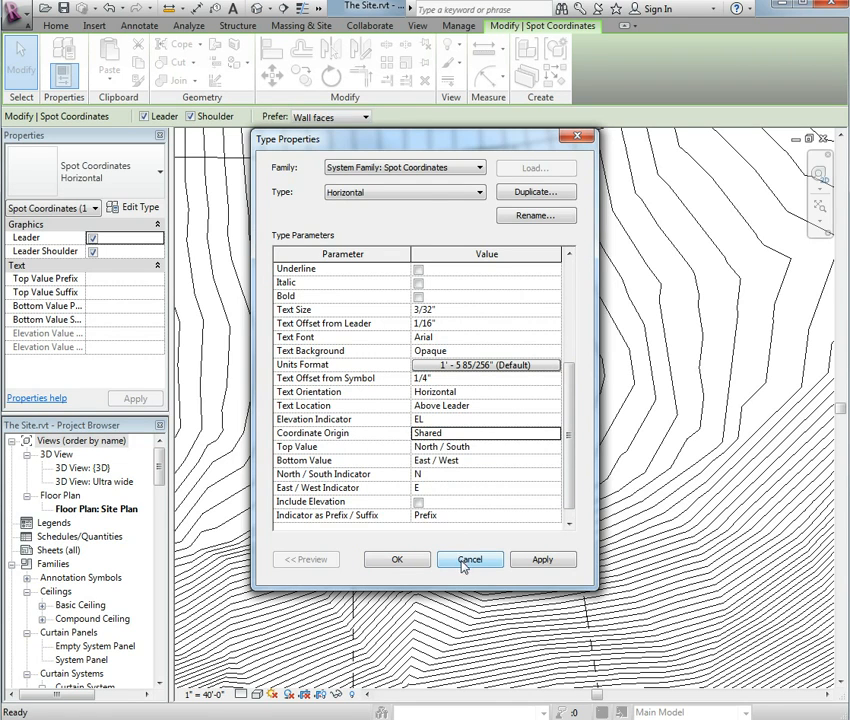
click(466, 561)
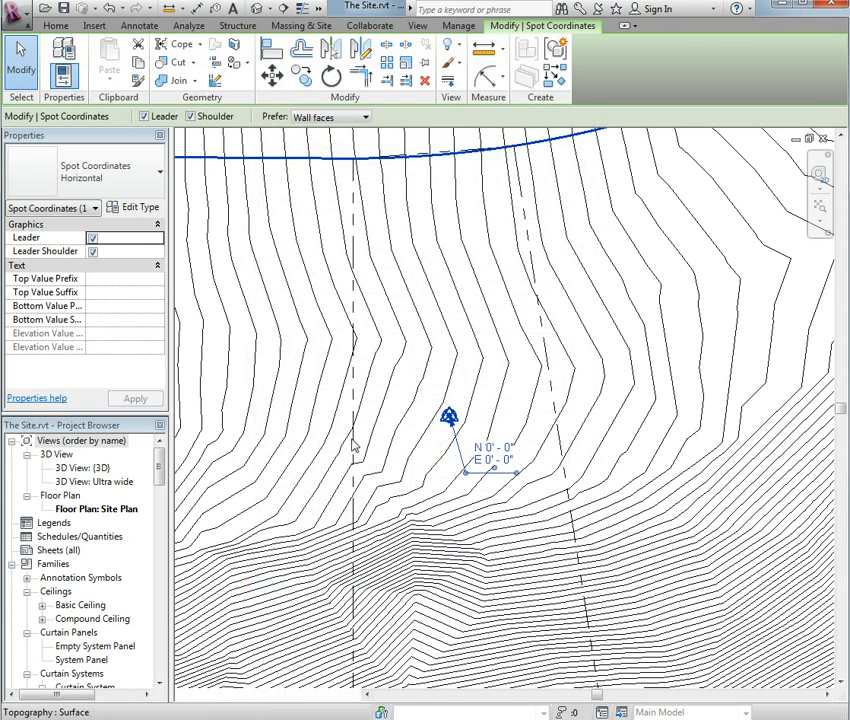
Change the base point's spot coordinate to the Project type and deselect it.
click(148, 184)
click(148, 184)
key(ctrl+z)
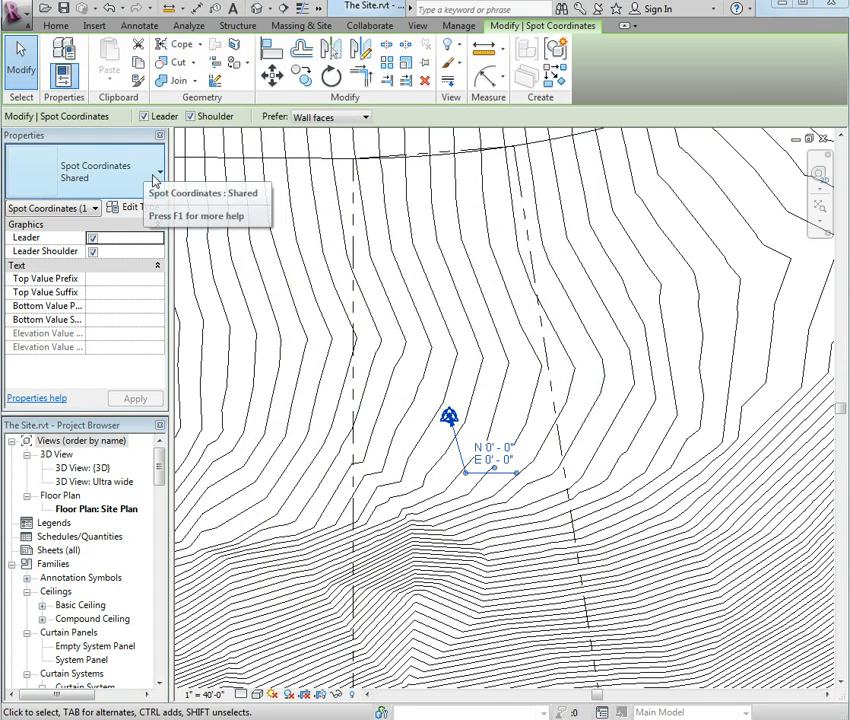
click(113, 180)
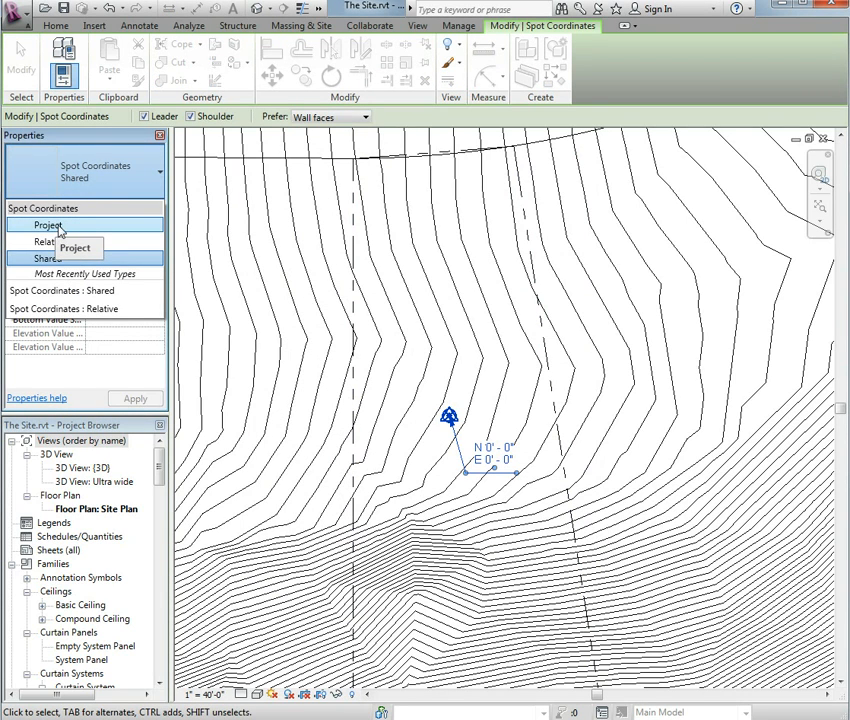
click(58, 227)
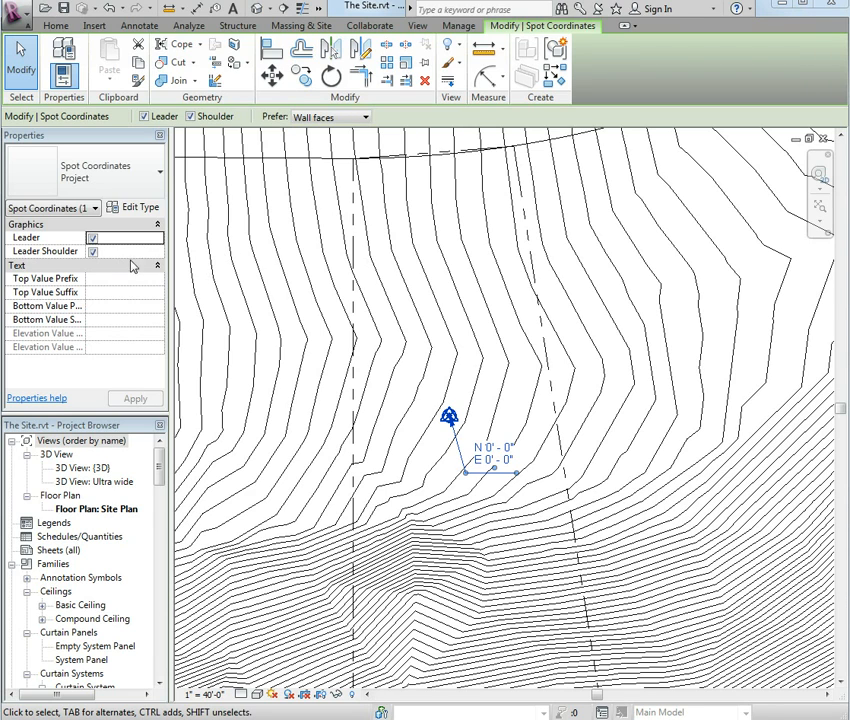
click(310, 390)
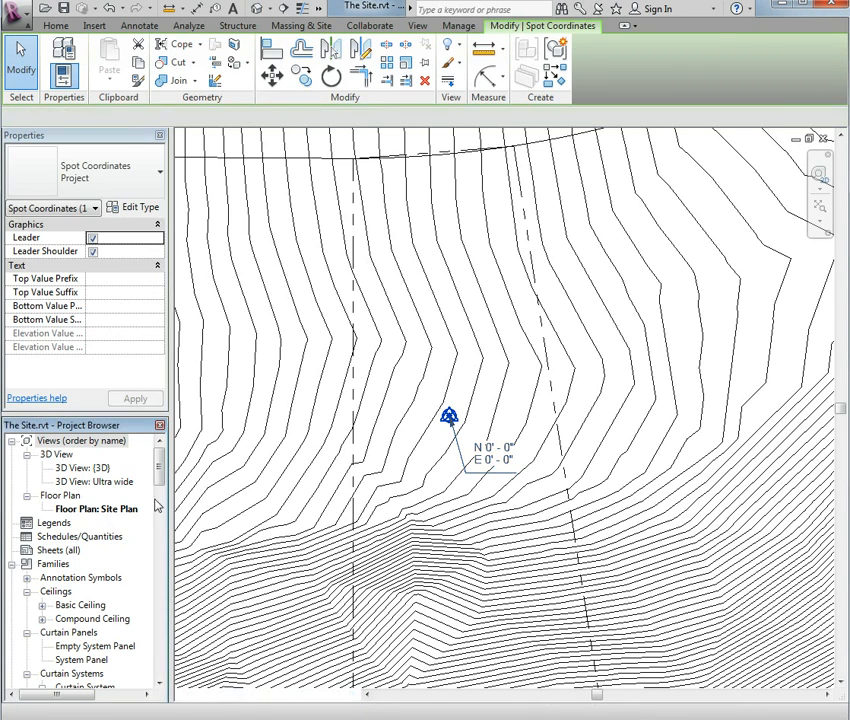
Set the site plan view's orientation to True North.
click(112, 360)
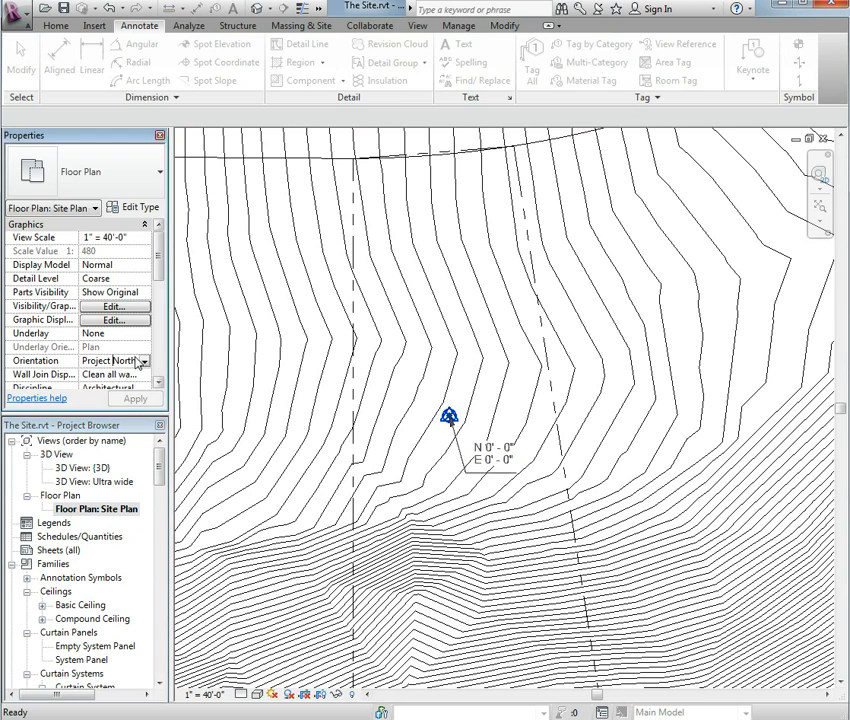
click(145, 362)
click(102, 374)
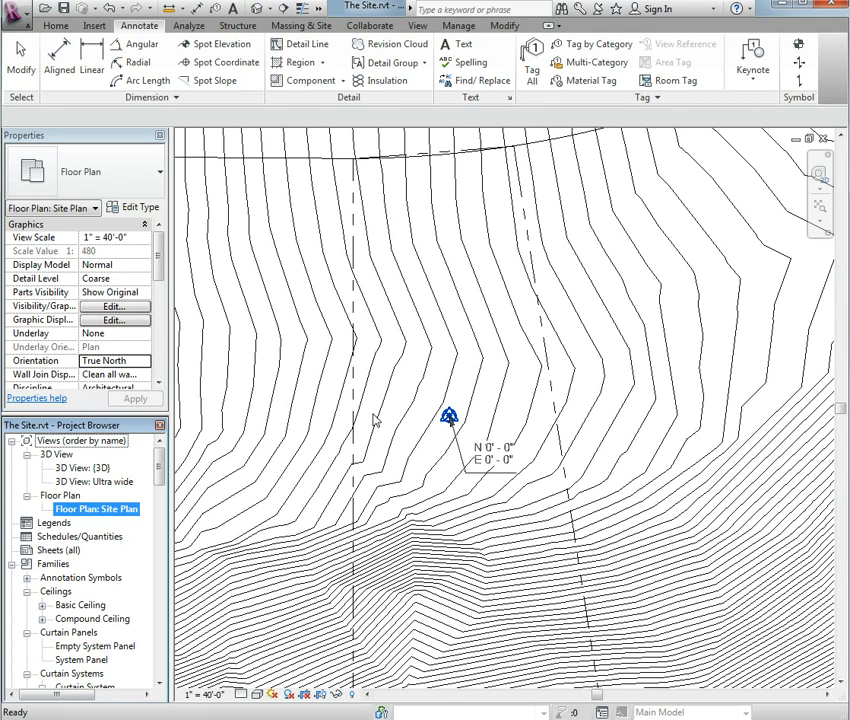
Set the project base point's Angle to True North to -21.7°.
click(449, 416)
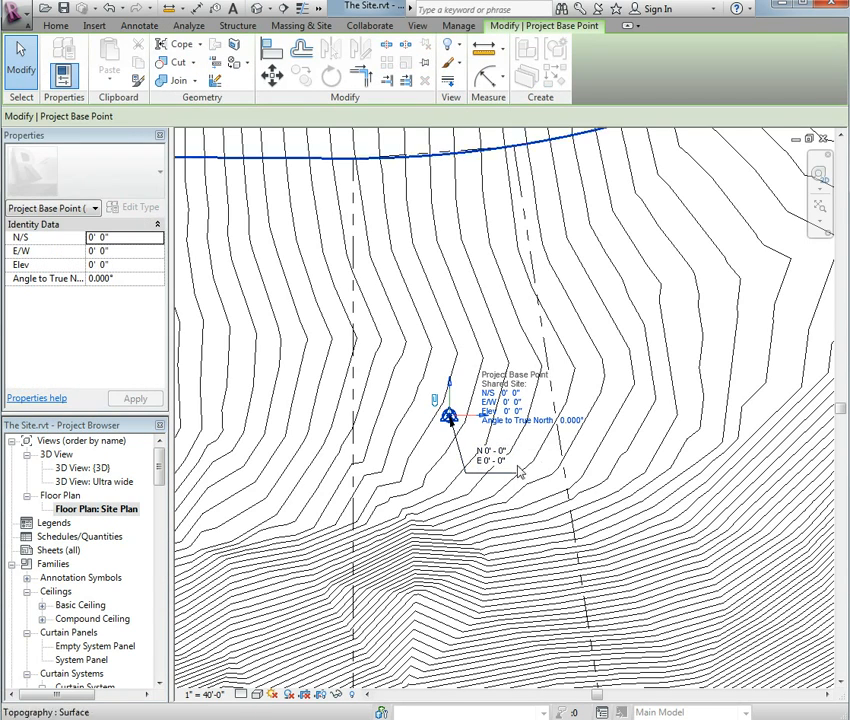
click(553, 424)
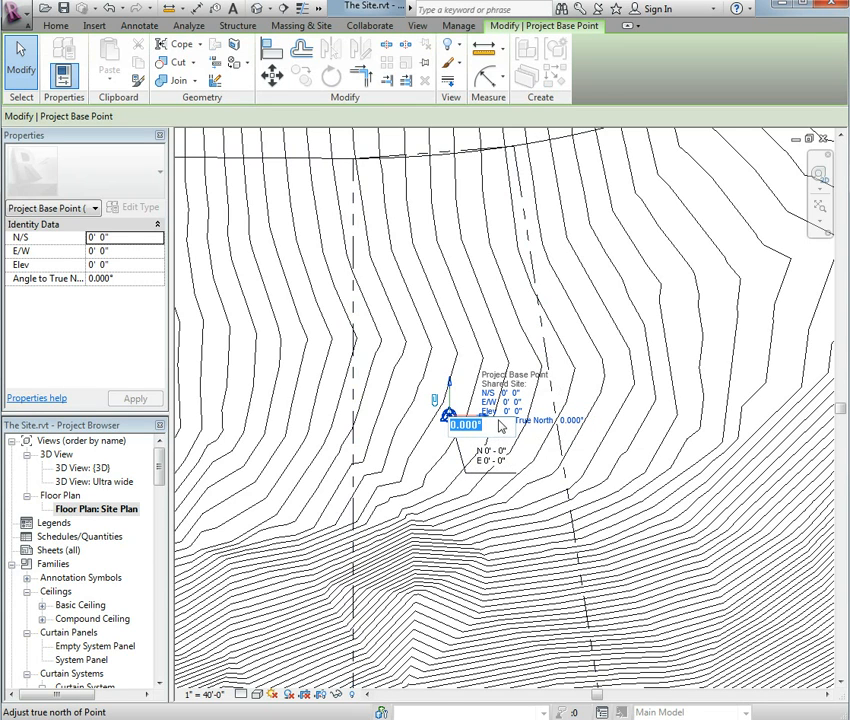
text(-21.7)
key(Return)
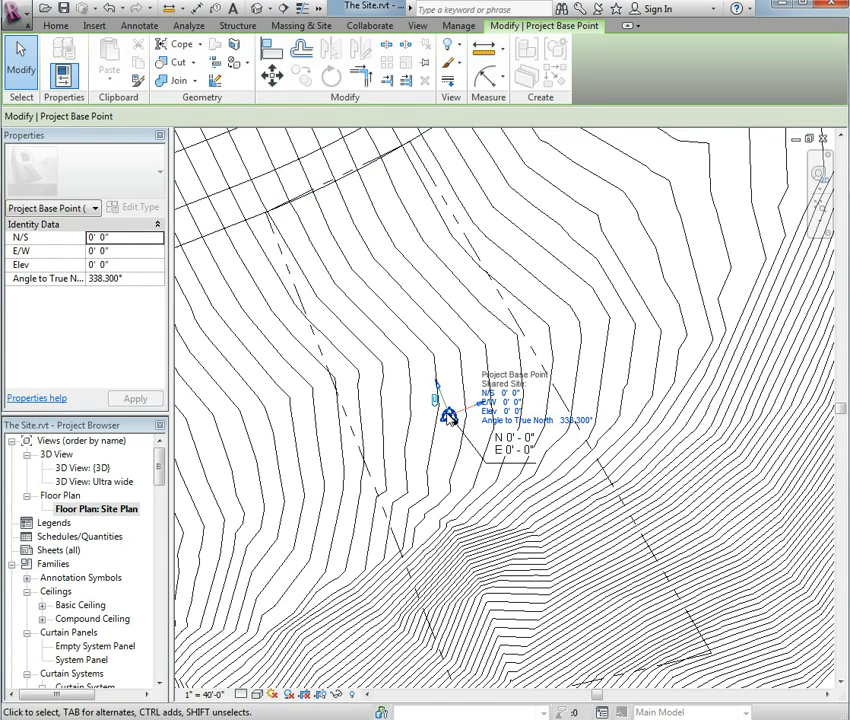
Move the survey point from the project base point to the property line's western corner at the road edge.
key(Tab)
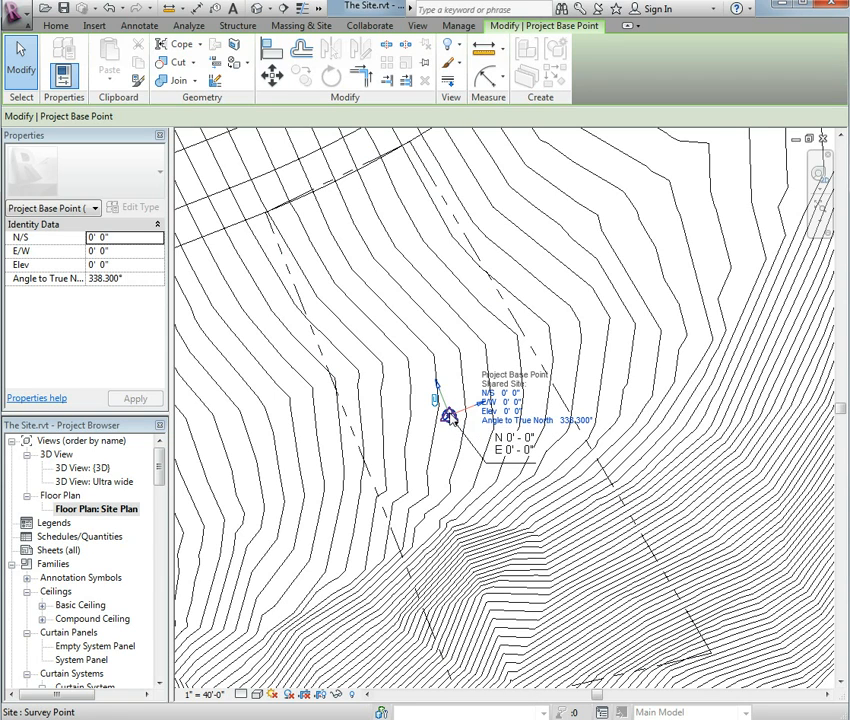
click(451, 417)
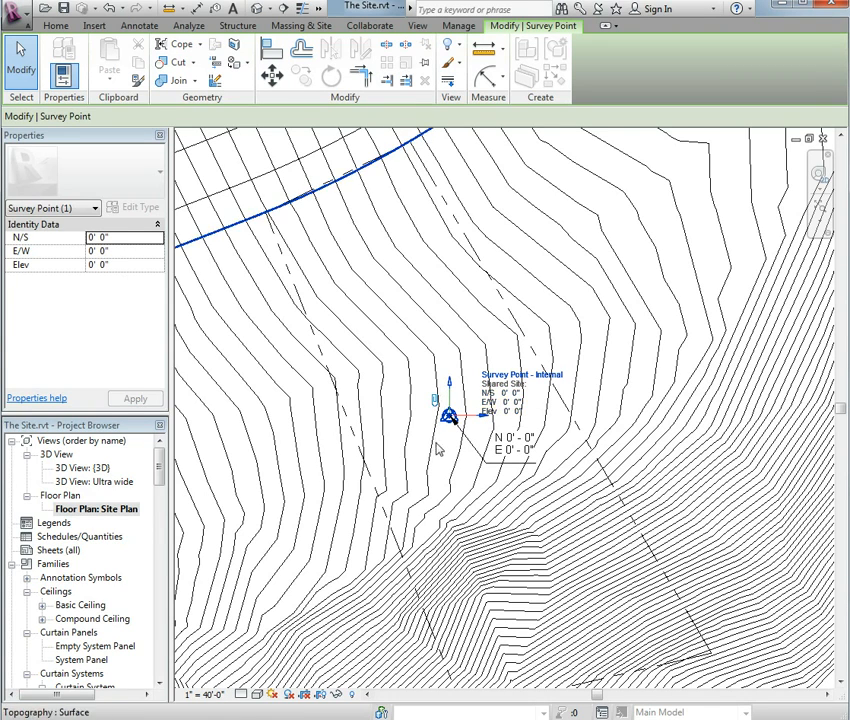
drag(450, 420, 265, 213)
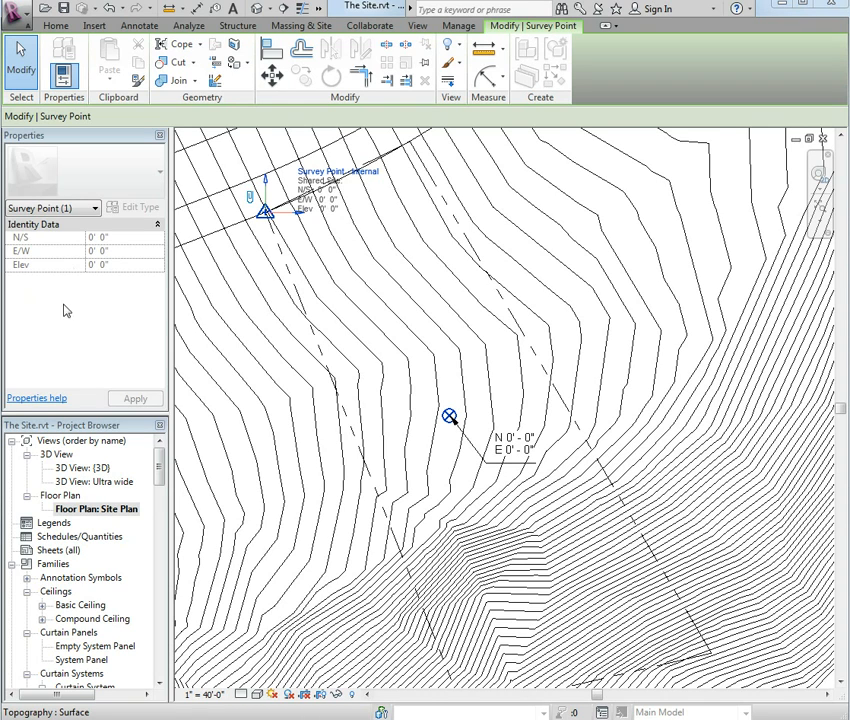
Save the site file and open House.rvt, framing the house in its Level 1 floor plan.
click(64, 9)
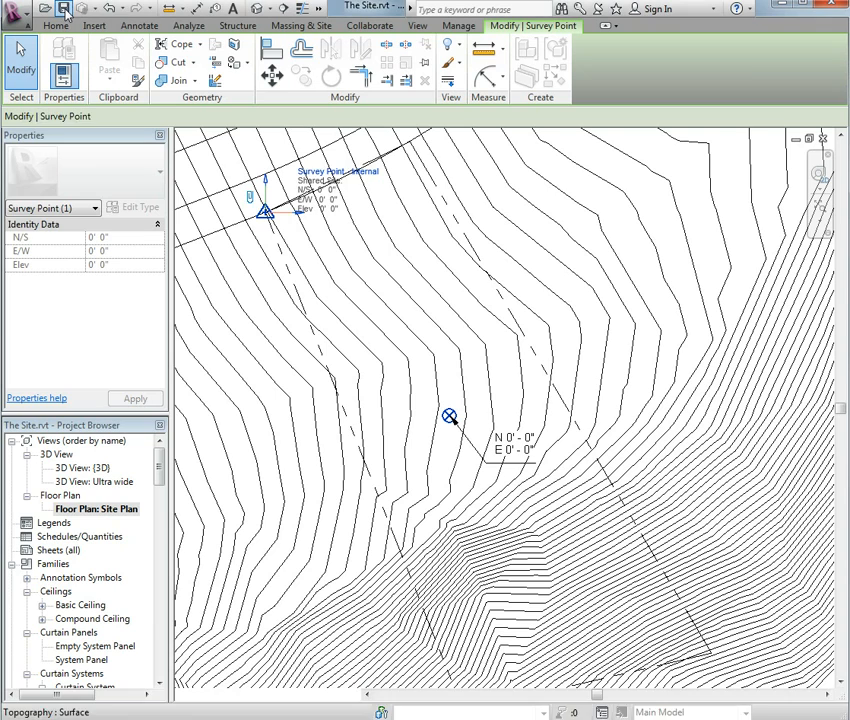
key(Escape)
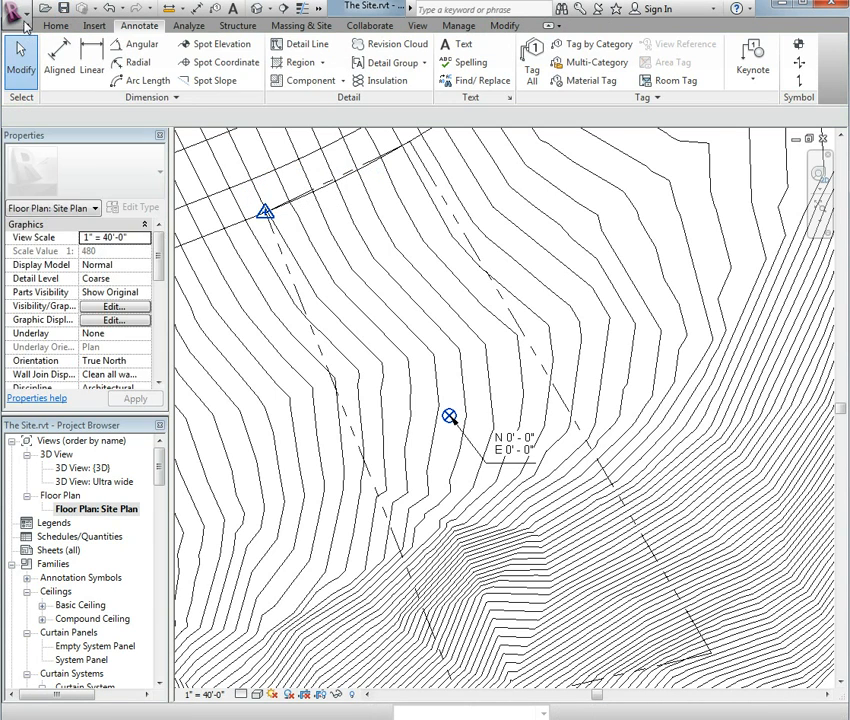
click(12, 10)
click(147, 108)
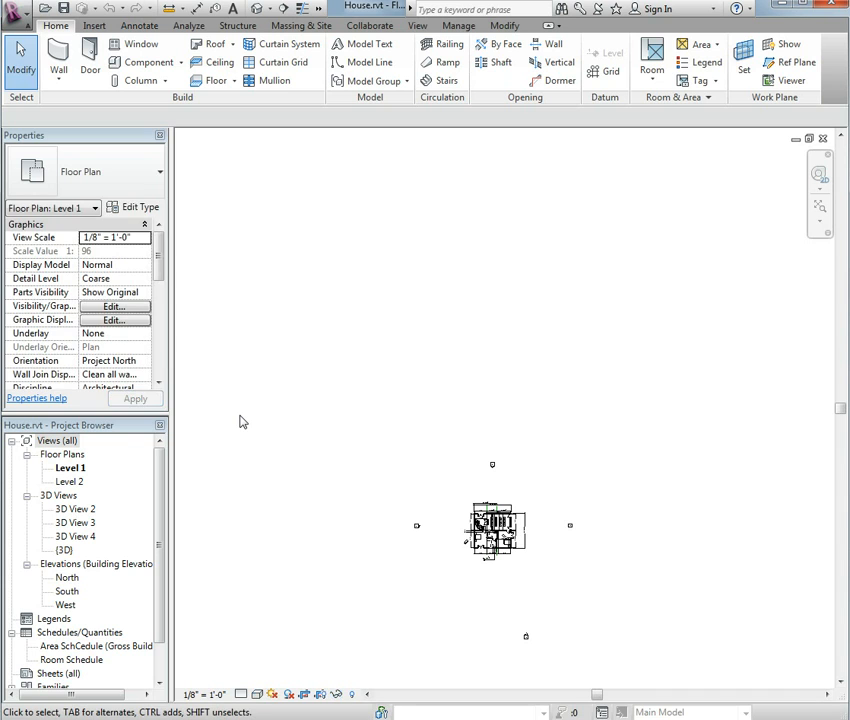
scroll(495, 568, up, 6)
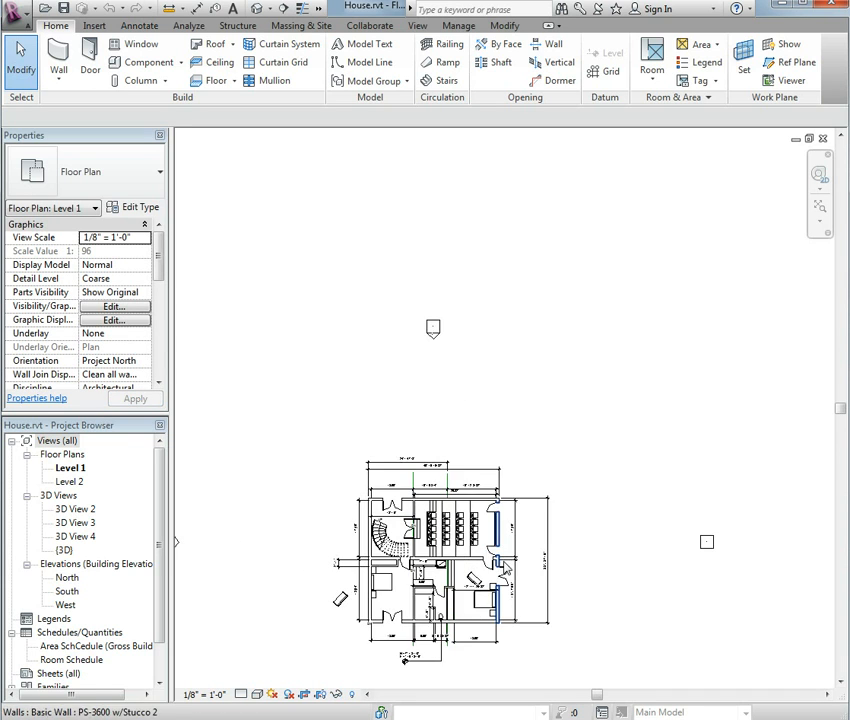
scroll(492, 402, up, 3)
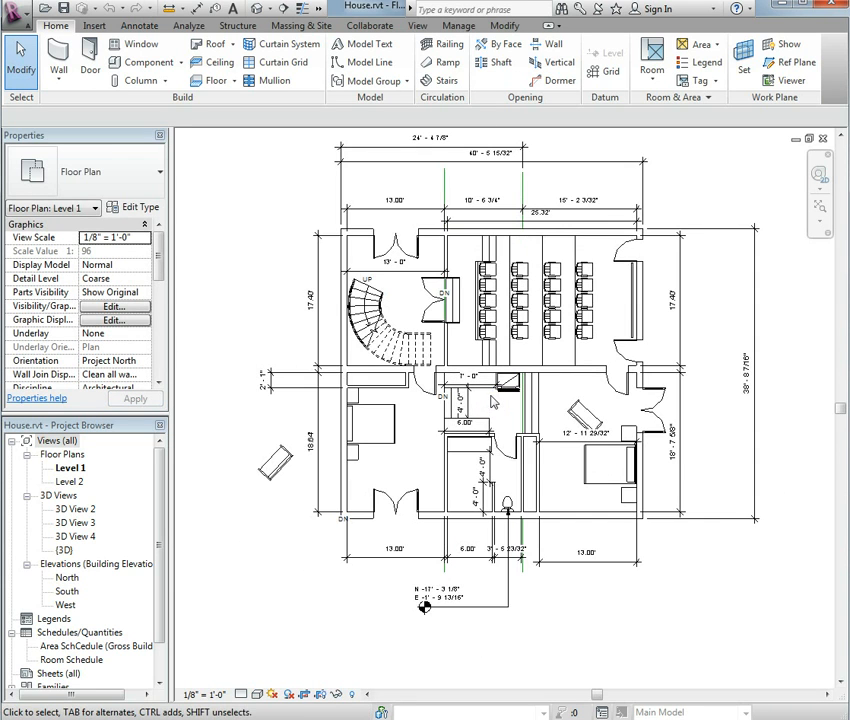
mouse_move(492, 402)
middle_down()
mouse_move(447, 421)
mouse_move(484, 418)
middle_up()
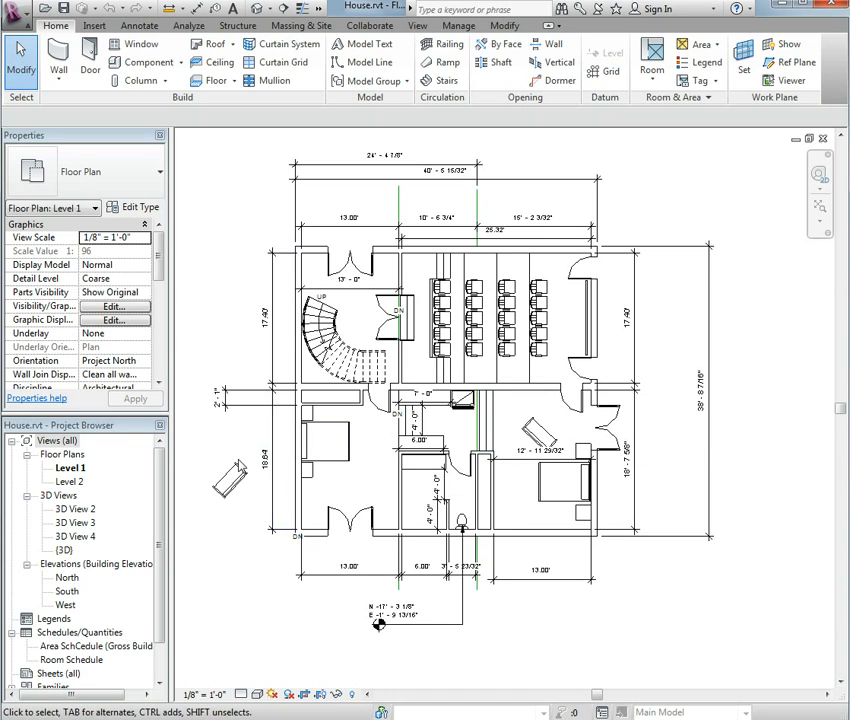
Set the type of the spot coordinate below the house to From PBP.
click(265, 470)
click(378, 625)
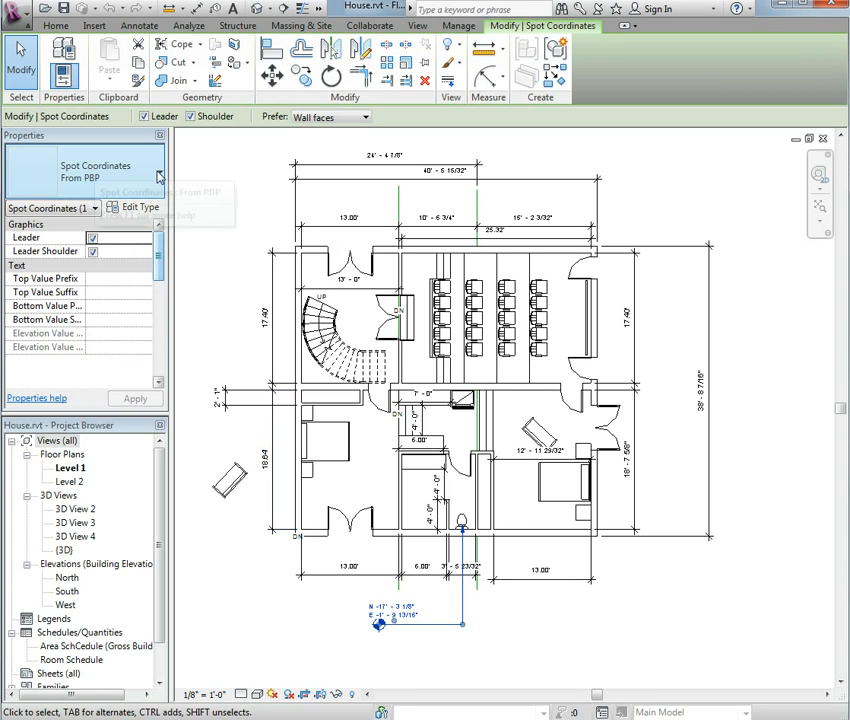
click(135, 170)
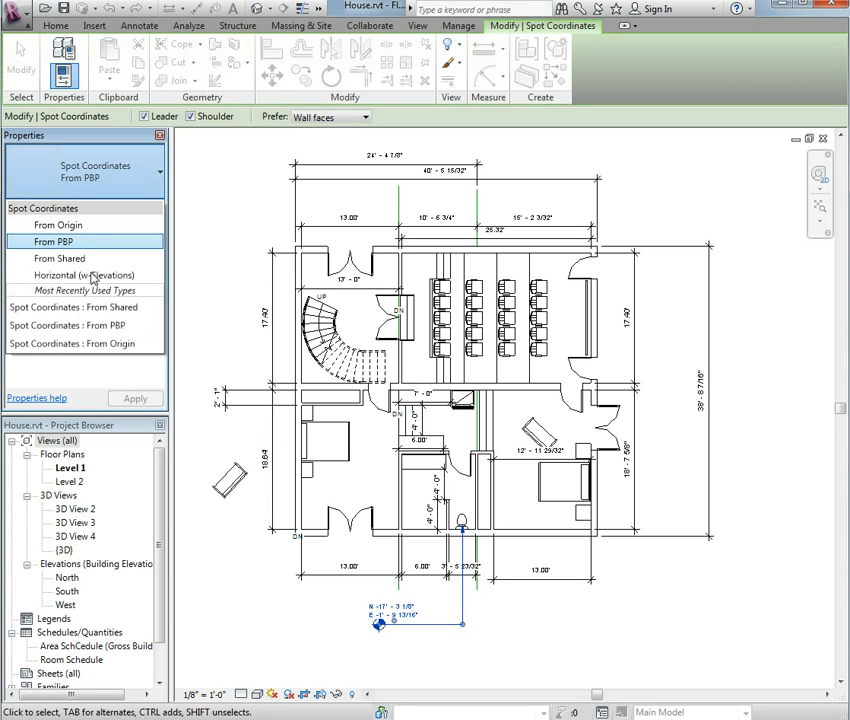
click(58, 243)
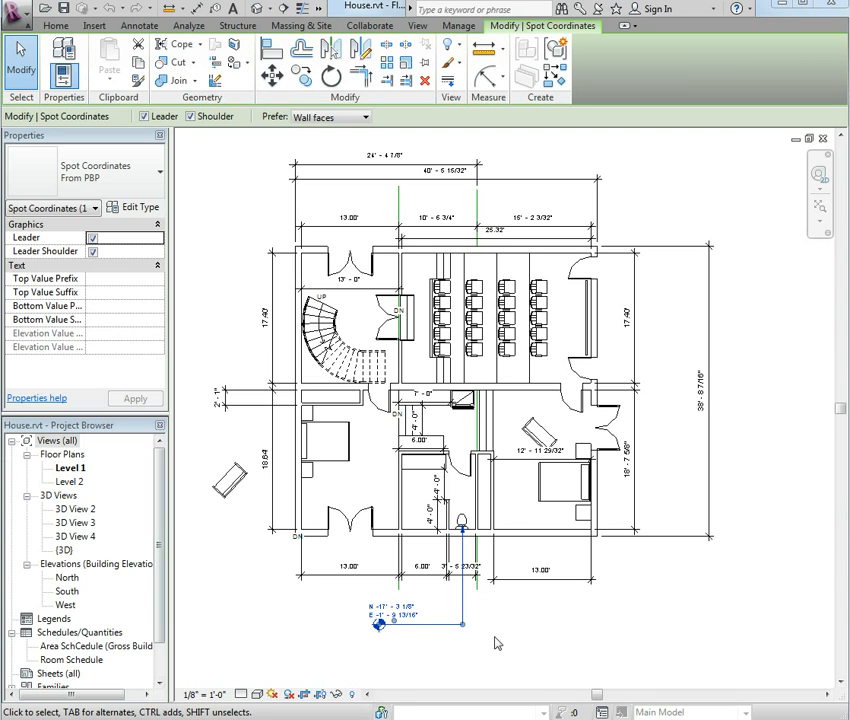
Reveal the hidden elements, move the project base point to the house's southwest wall corner, and turn the reveal mode off.
click(352, 694)
key(Escape)
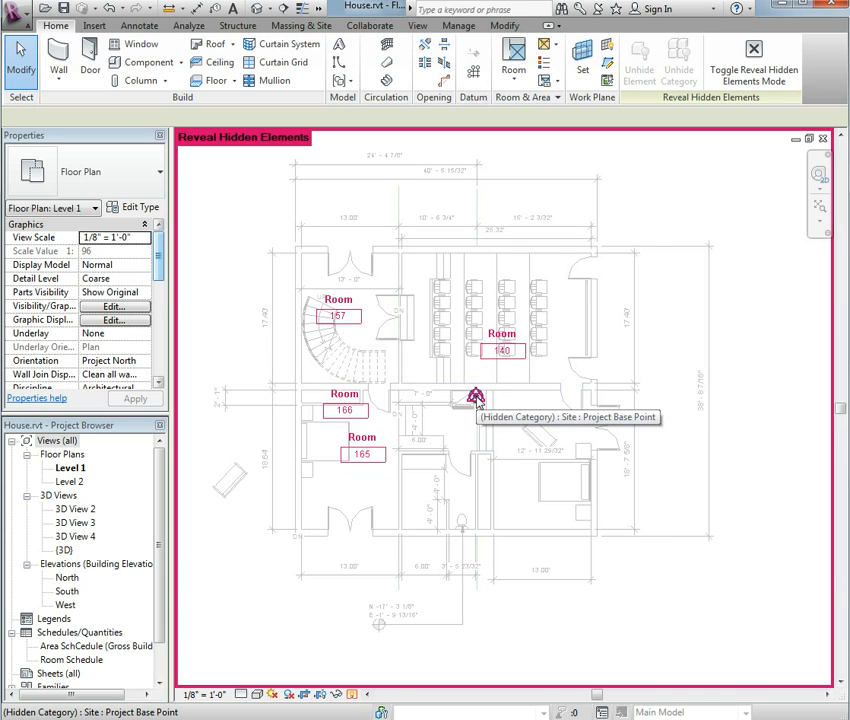
click(476, 397)
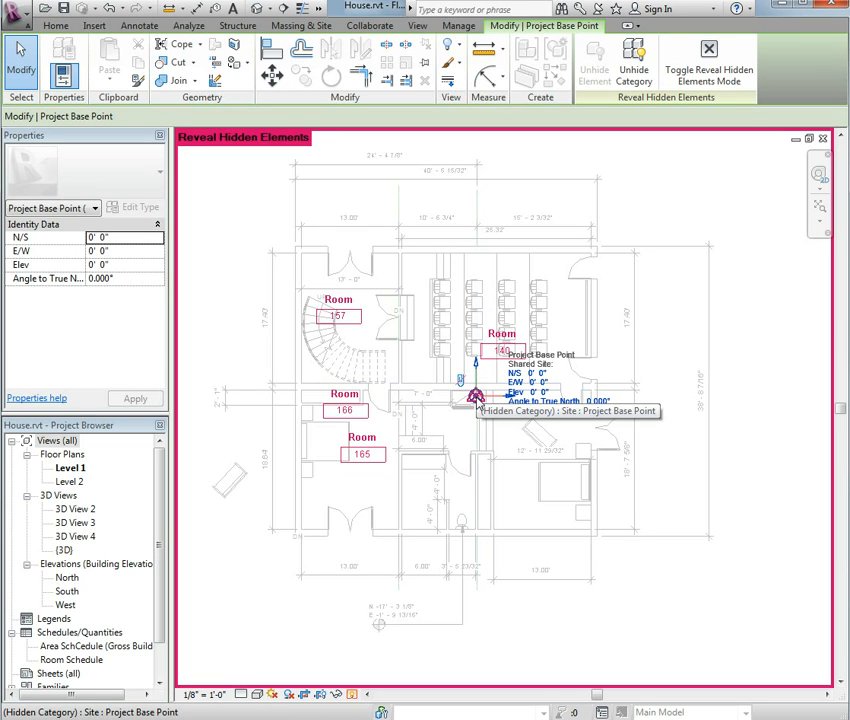
drag(477, 398, 305, 536)
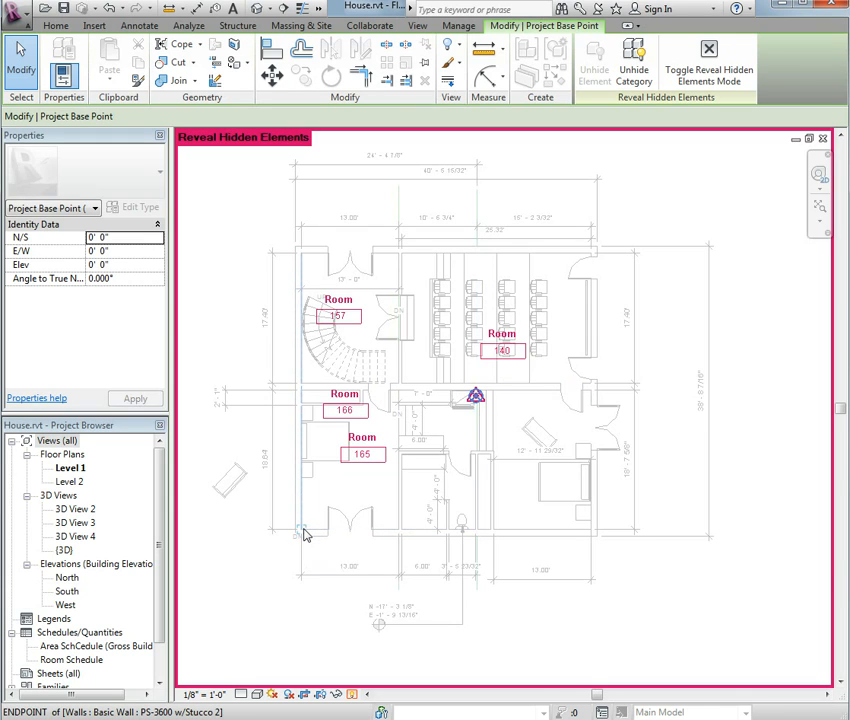
drag(305, 536, 304, 532)
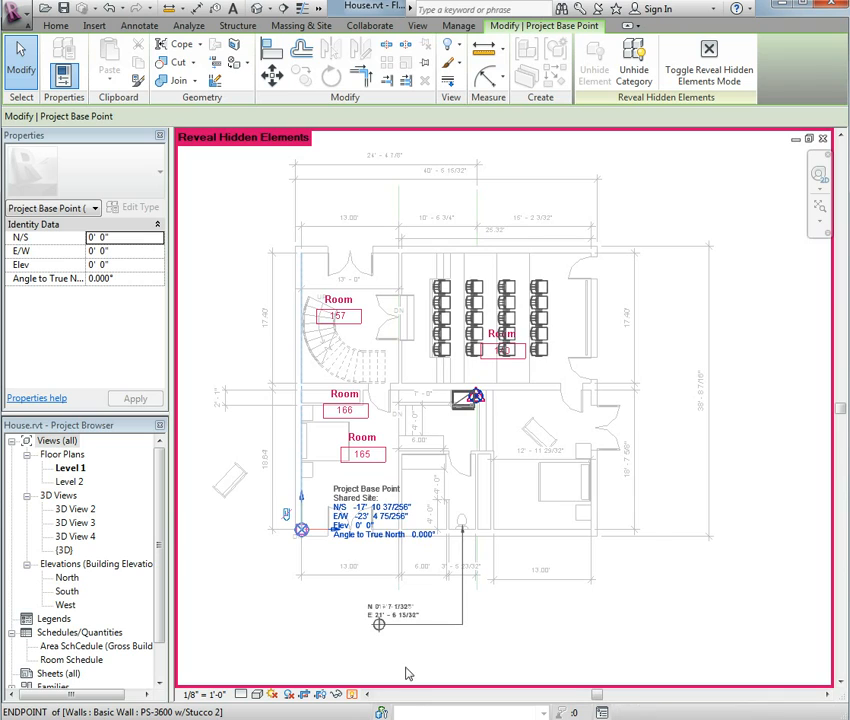
click(351, 693)
Examine the spot coordinate's values below the house in relation to the southwest wall corner.
click(423, 625)
scroll(412, 624, up, 5)
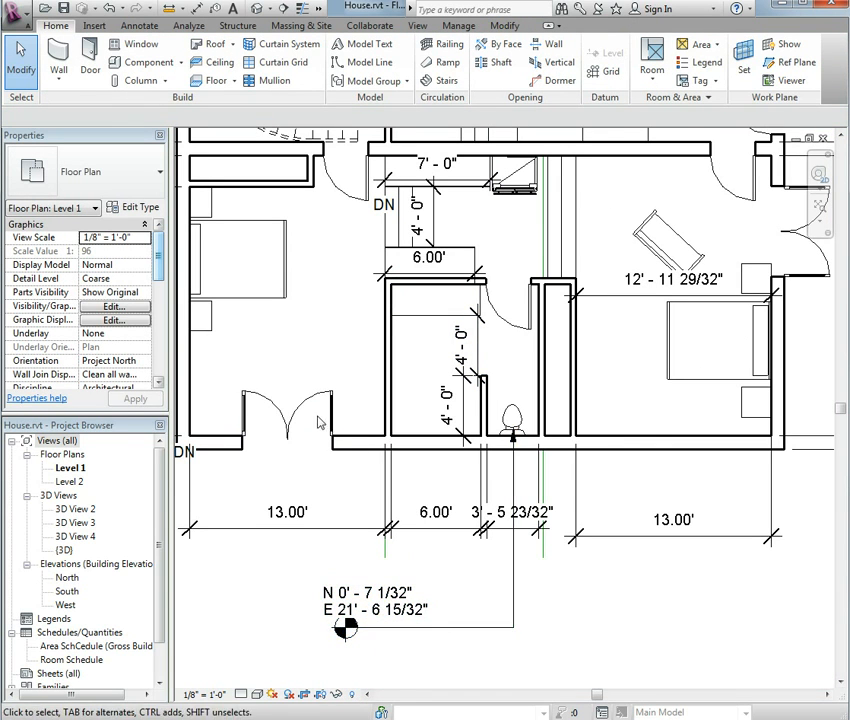
scroll(474, 615, down, 5)
scroll(472, 613, up, 4)
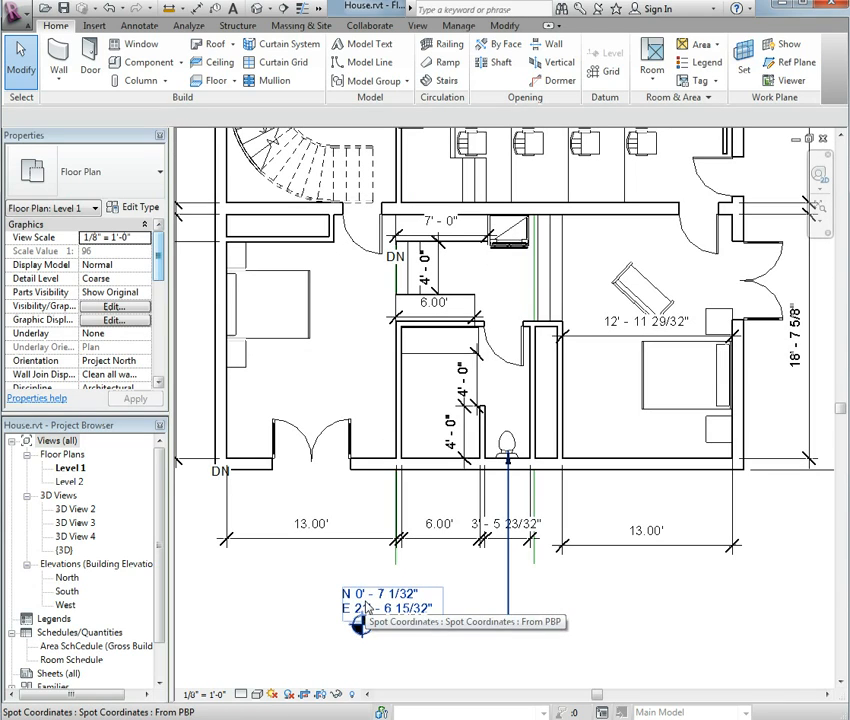
scroll(367, 607, down, 3)
middle_drag(334, 597, 336, 624)
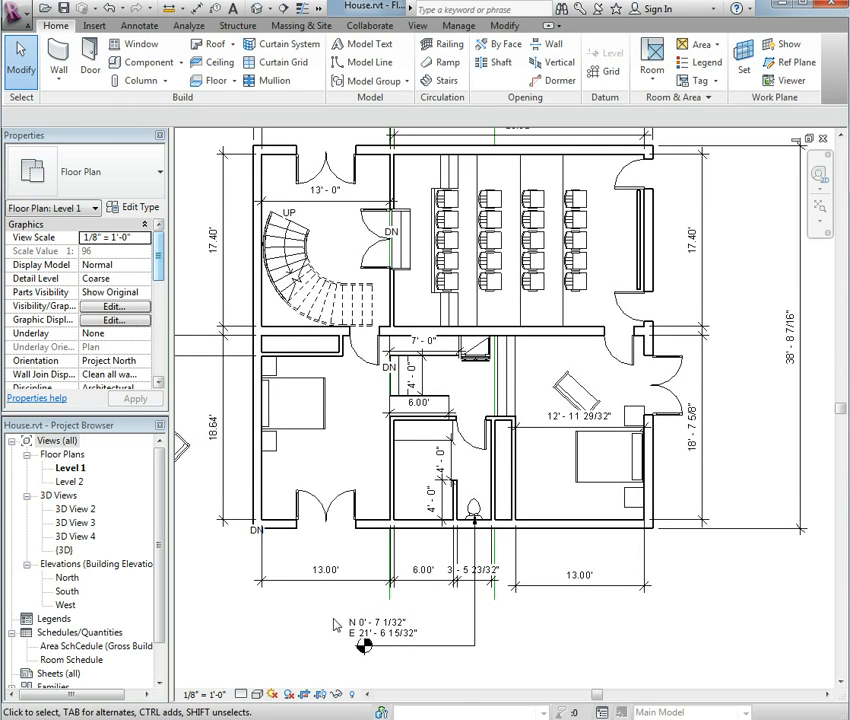
scroll(355, 624, down, 1)
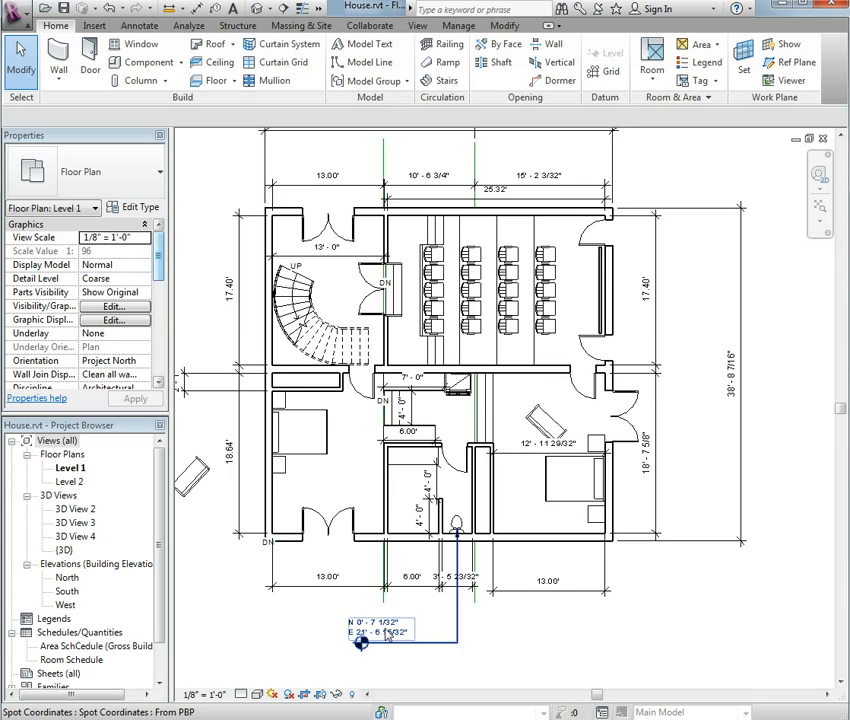
scroll(385, 632, up, 2)
scroll(404, 638, down, 3)
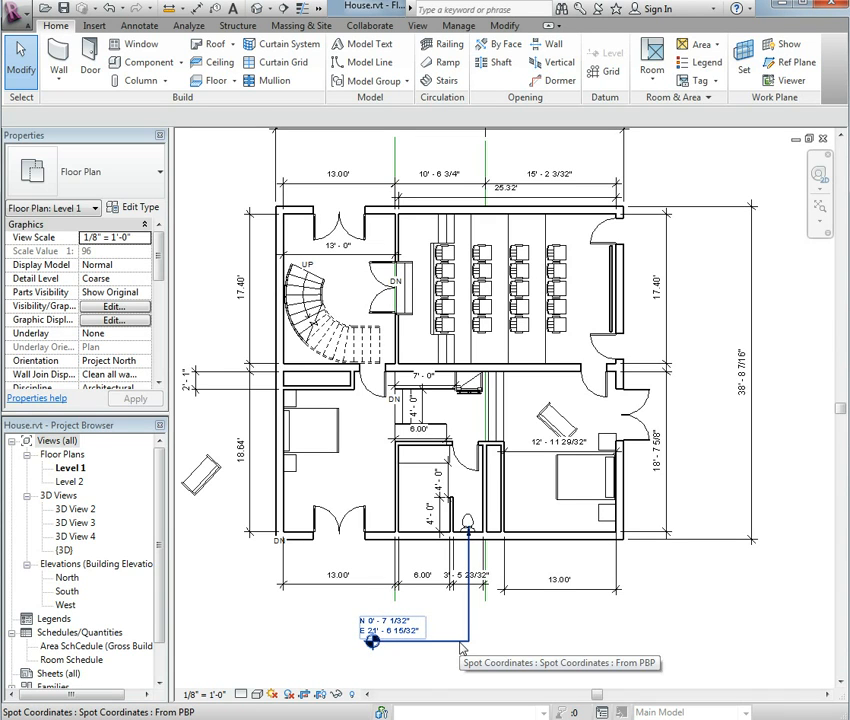
scroll(360, 600, down, 3)
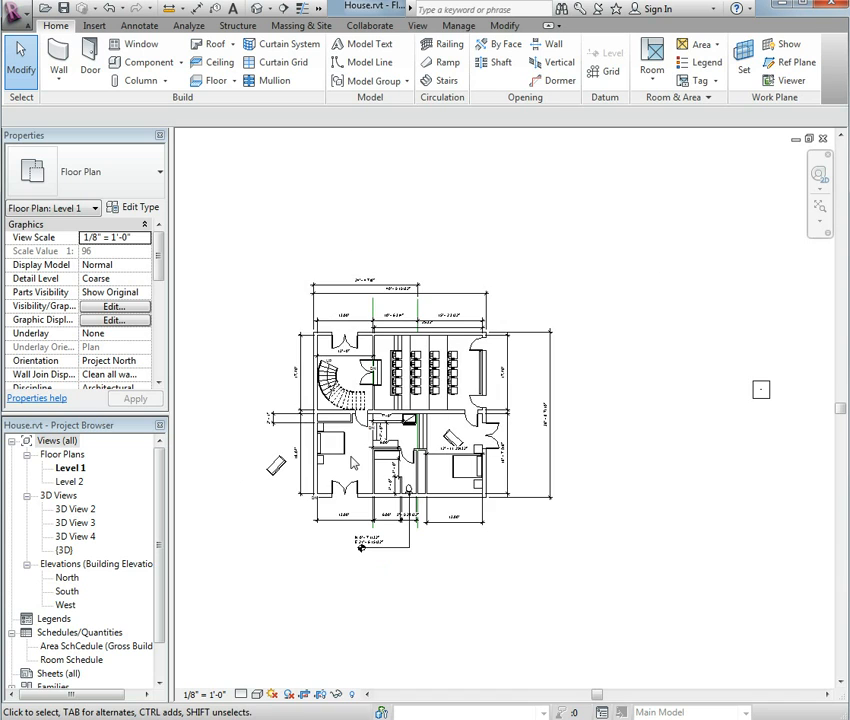
scroll(300, 554, up, 2)
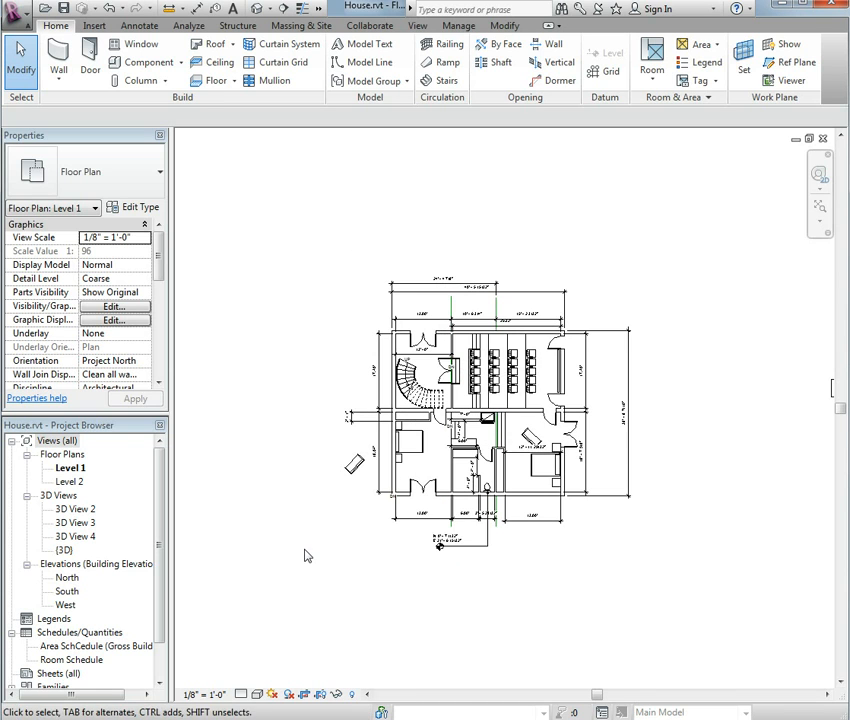
middle_drag(421, 579, 387, 584)
scroll(387, 584, down, 1)
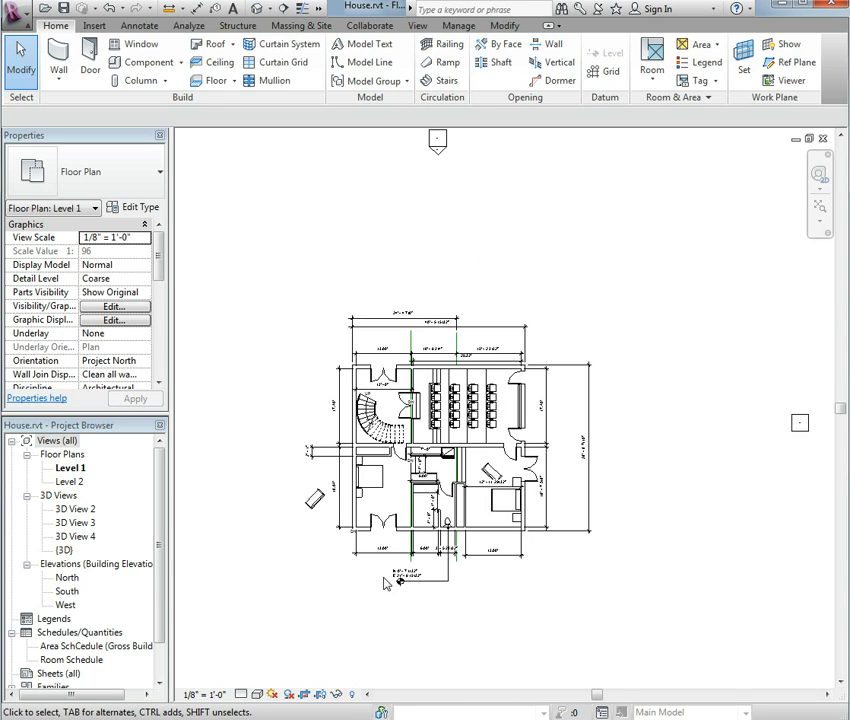
middle_drag(280, 549, 291, 534)
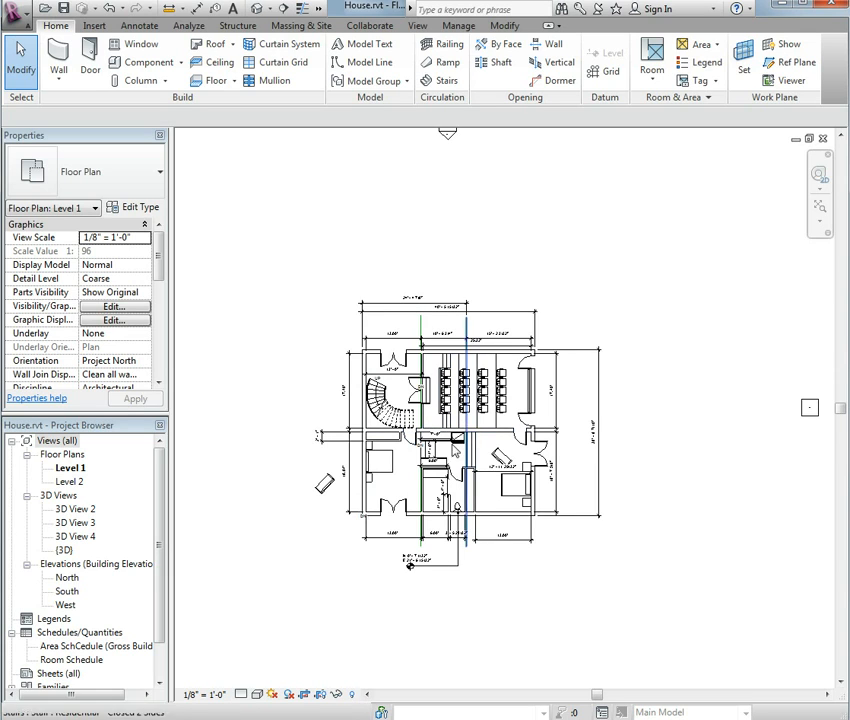
Reveal the hidden elements in the Level 1 plan and save House.rvt.
click(352, 695)
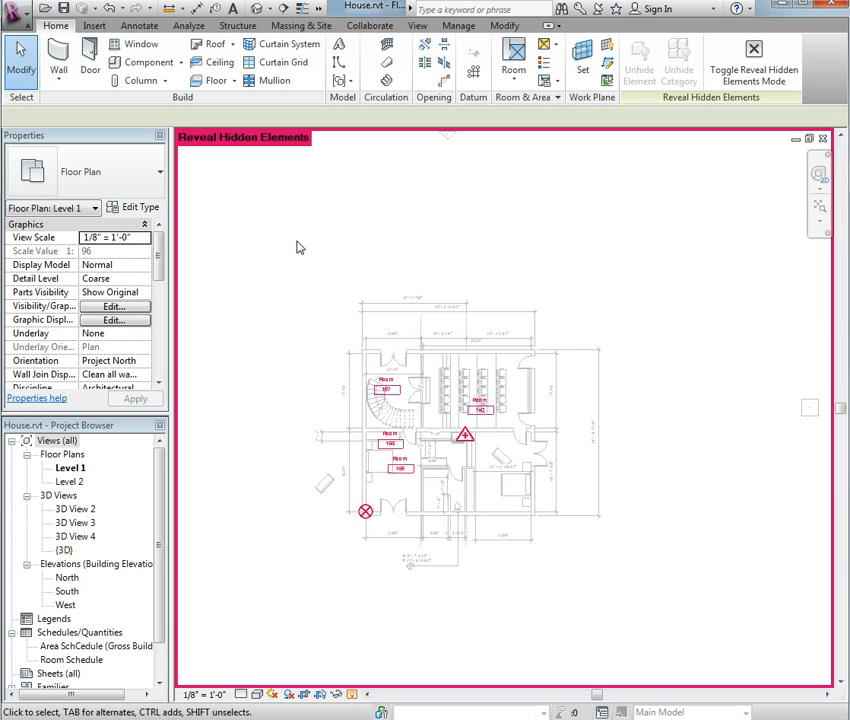
click(63, 9)
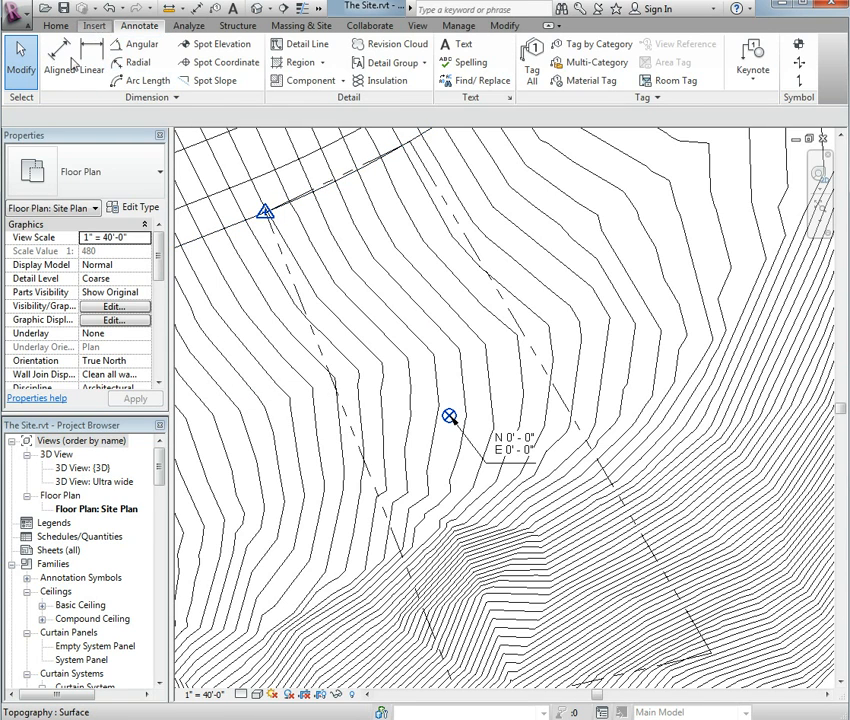
Try linking House.rvt into The Site.rvt with Auto - Center to Center positioning, and undo the link.
click(94, 25)
click(56, 62)
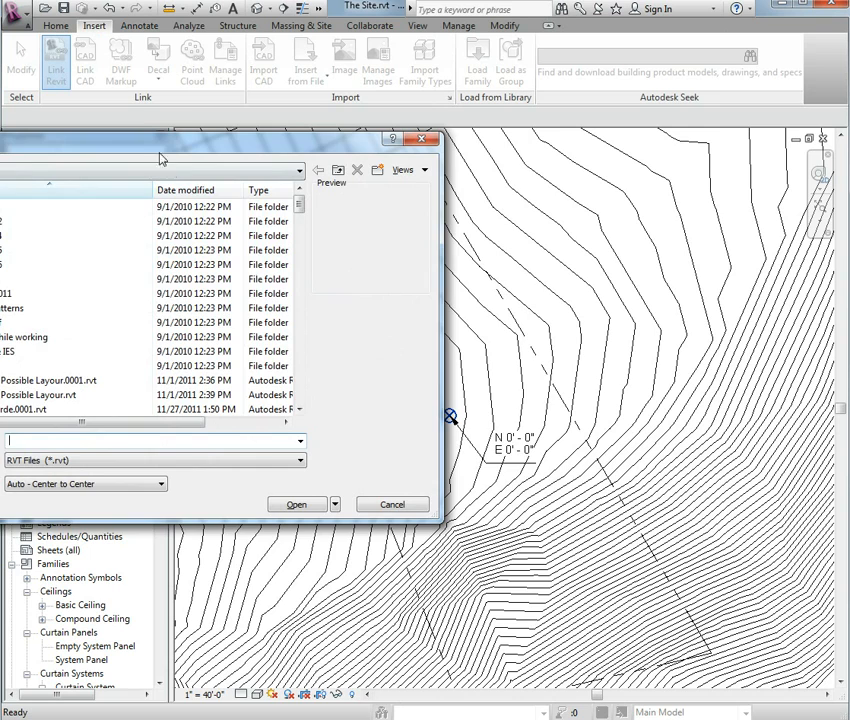
drag(127, 144, 249, 177)
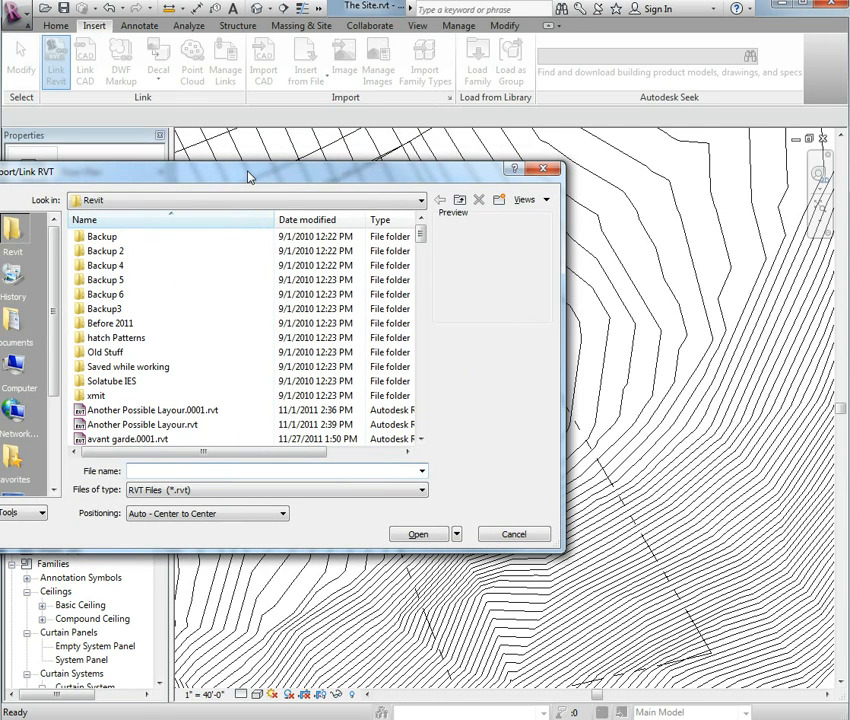
click(309, 219)
click(120, 237)
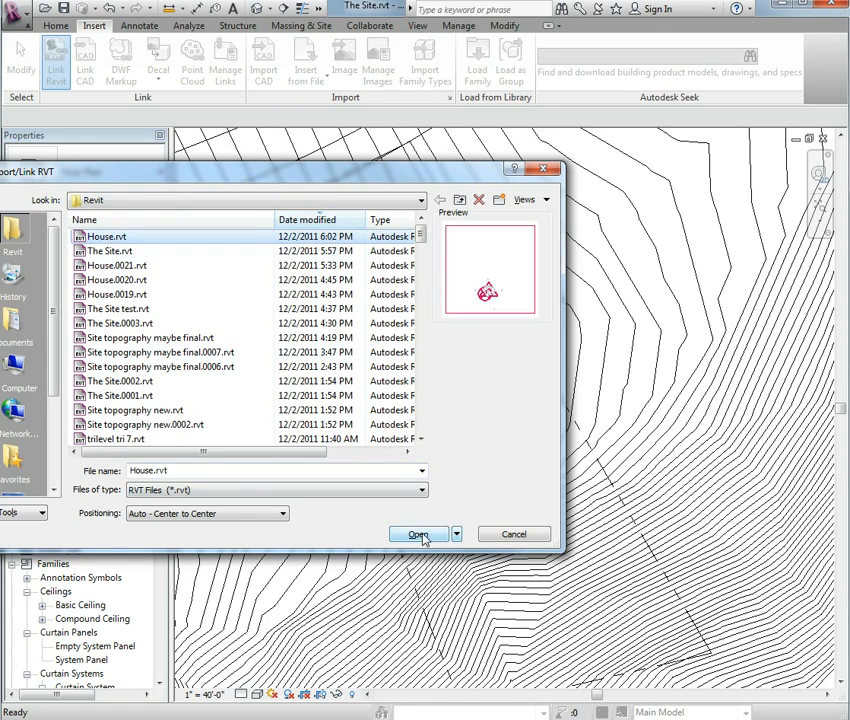
click(420, 535)
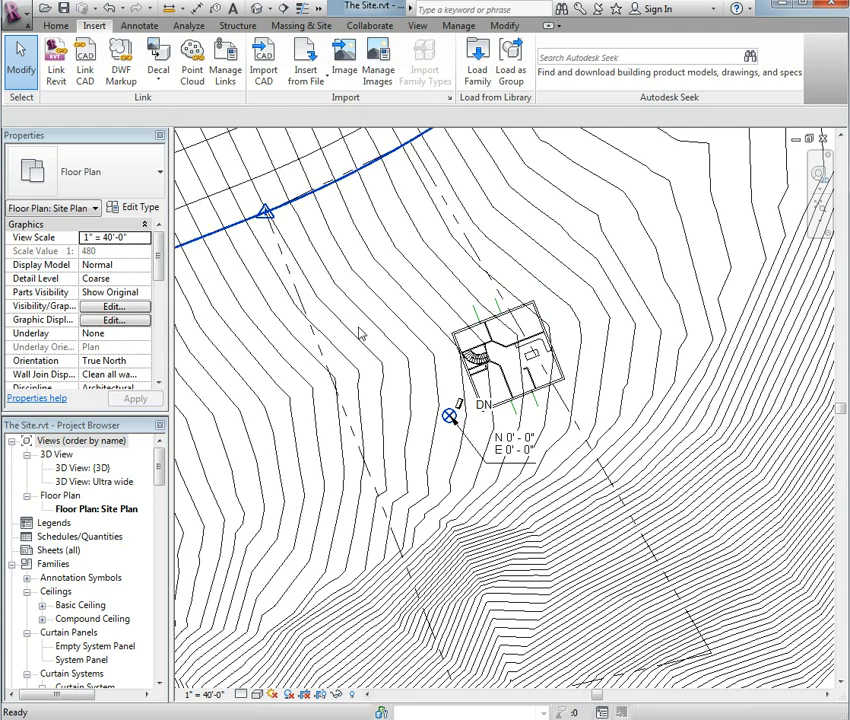
key(ctrl+z)
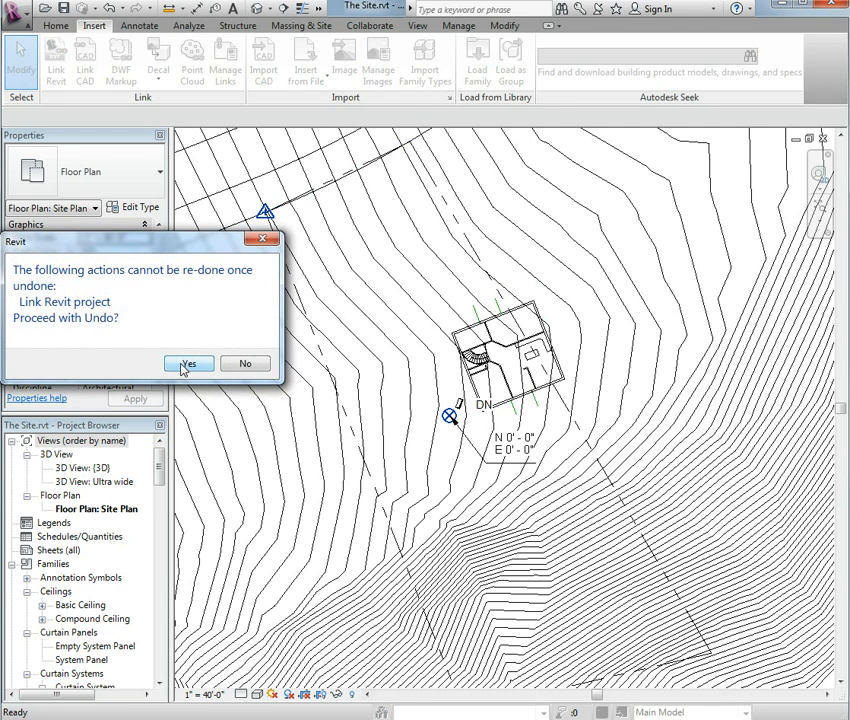
click(187, 364)
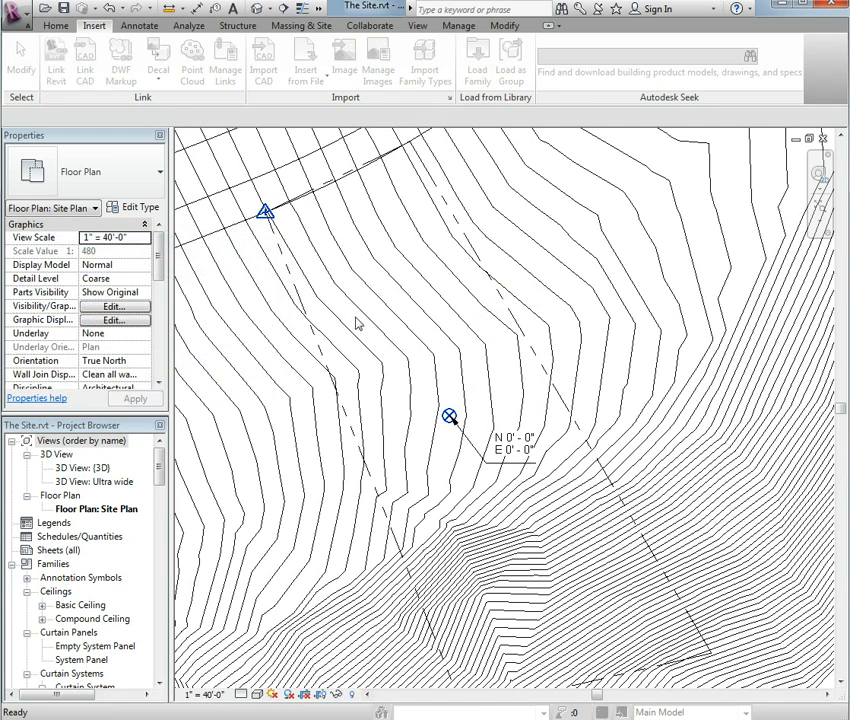
Link House.rvt into the site plan with Auto - By Shared Coordinates positioning.
key(r)
key(l)
click(308, 220)
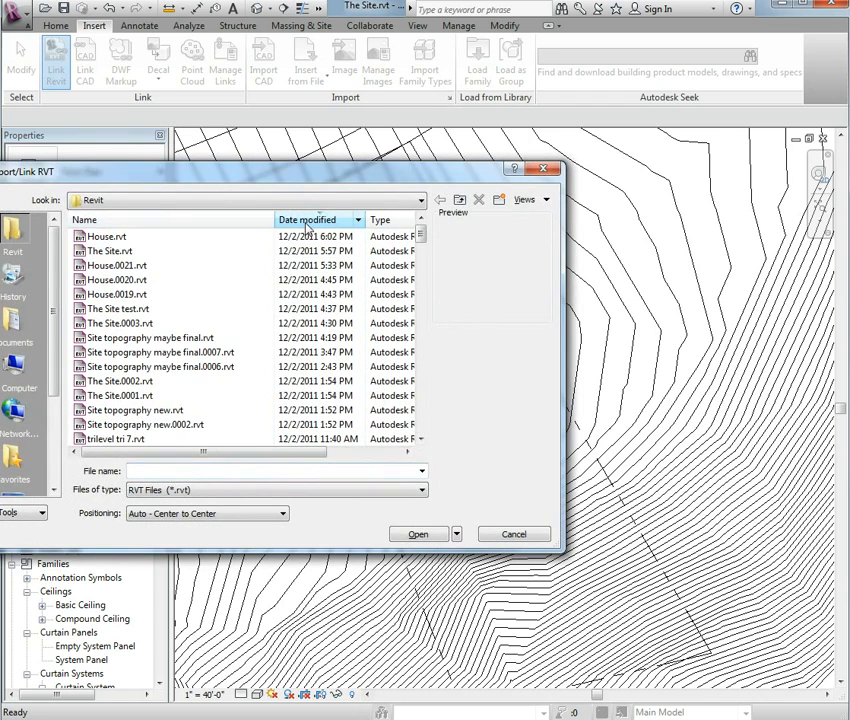
click(107, 236)
click(175, 513)
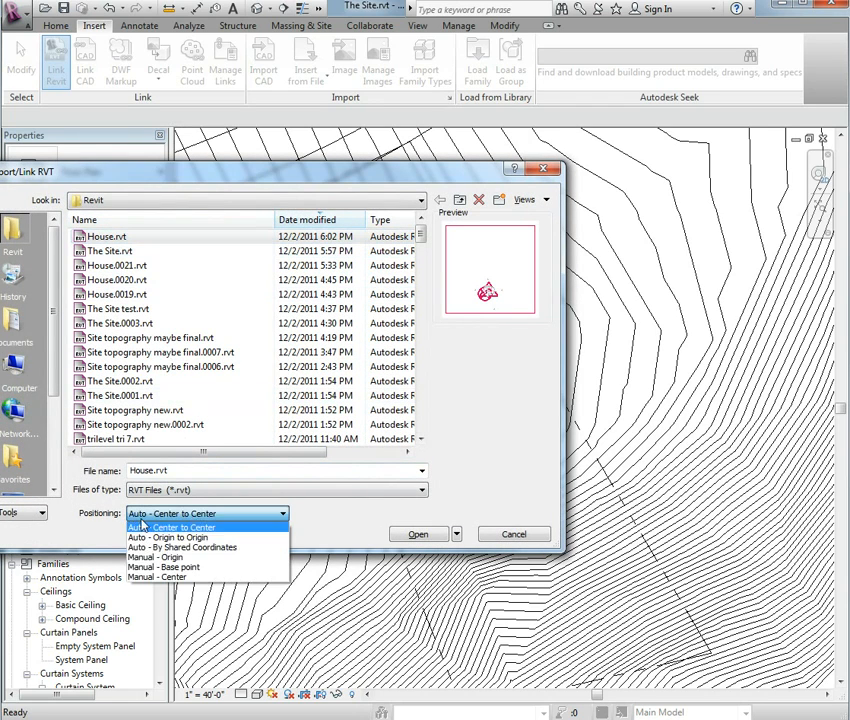
click(198, 548)
click(417, 534)
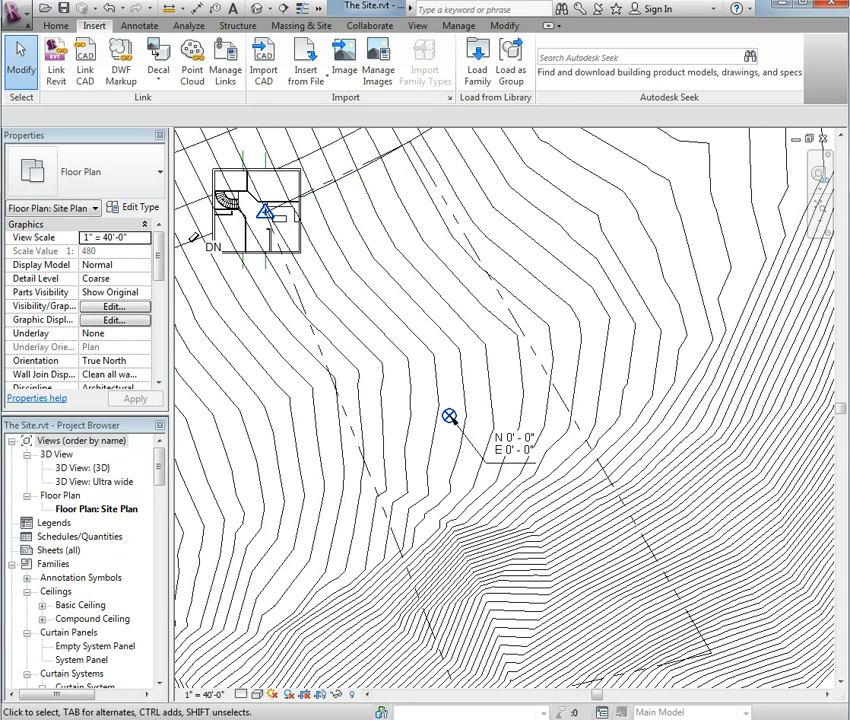
click(298, 258)
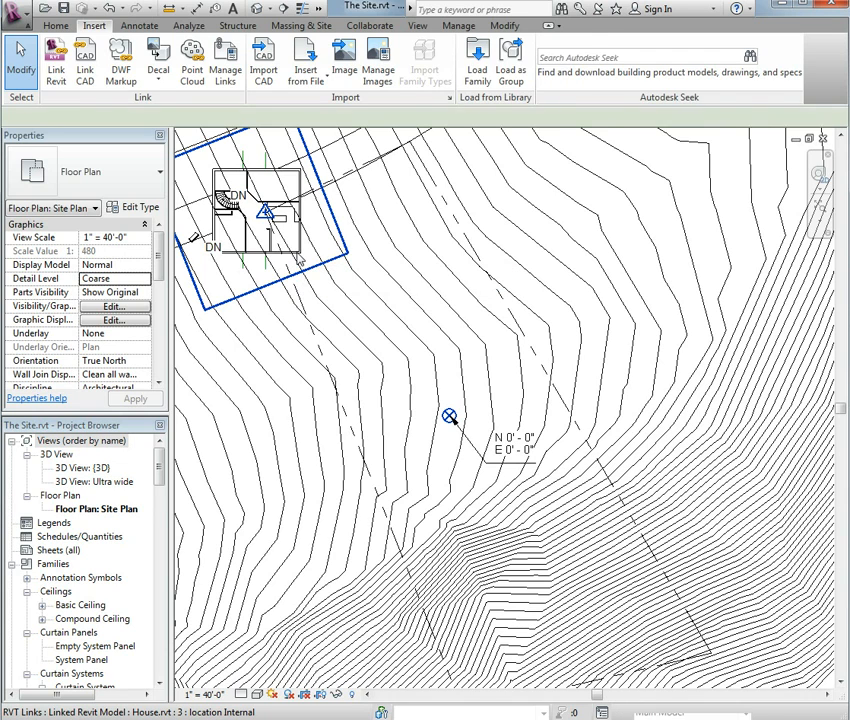
drag(398, 335, 450, 383)
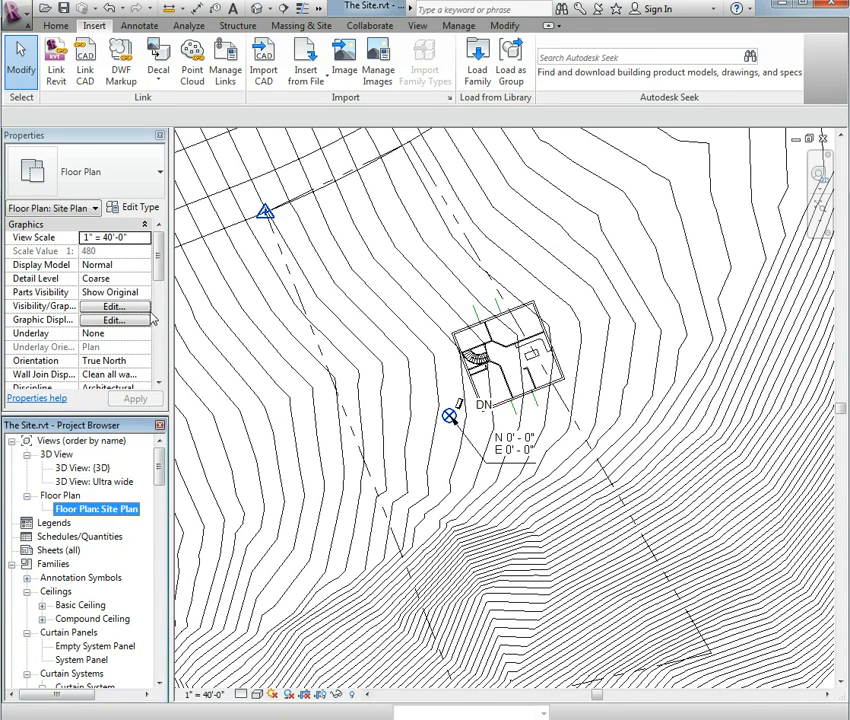
Set the site plan view's orientation to Project North.
scroll(157, 300, down, 3)
drag(157, 300, 157, 268)
click(116, 334)
click(144, 333)
click(110, 346)
click(136, 399)
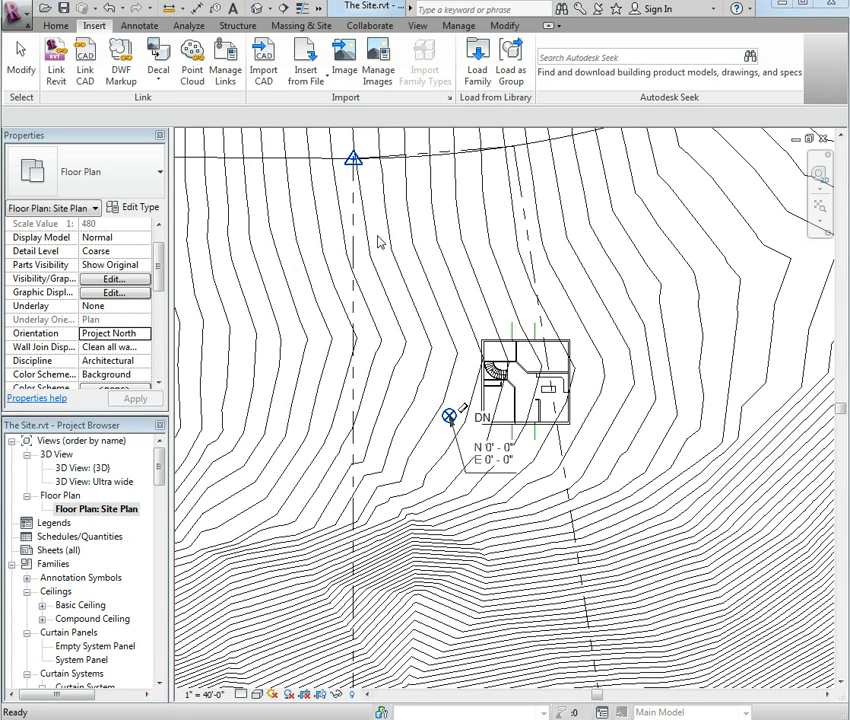
Move the linked house onto the site's project base point.
click(497, 367)
mouse_move(449, 416)
mouse_down()
mouse_move(432, 442)
mouse_move(450, 420)
mouse_up()
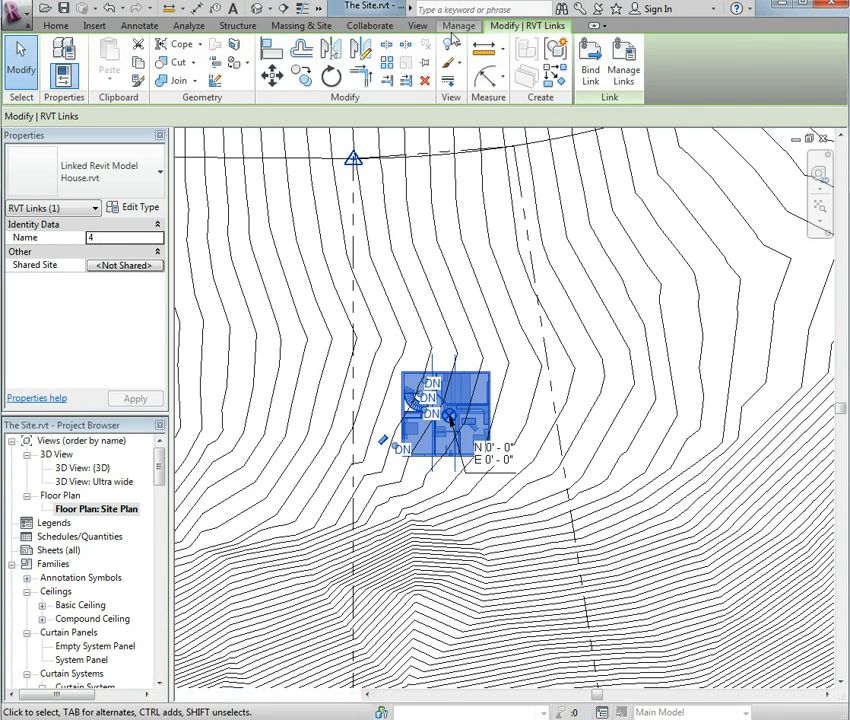
Publish the site's shared coordinates to the linked house model, using its House 1 position.
click(459, 25)
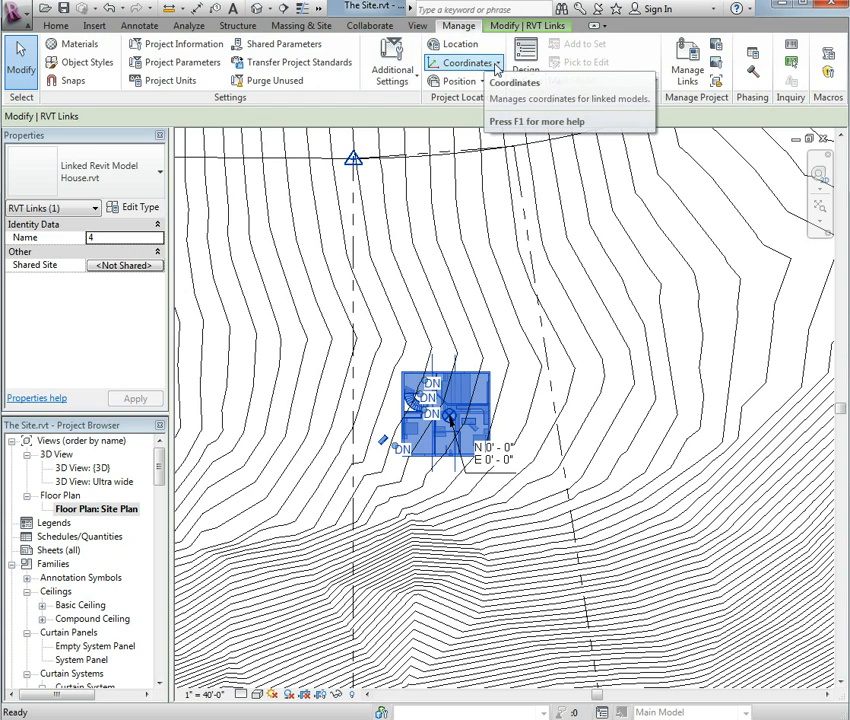
click(494, 63)
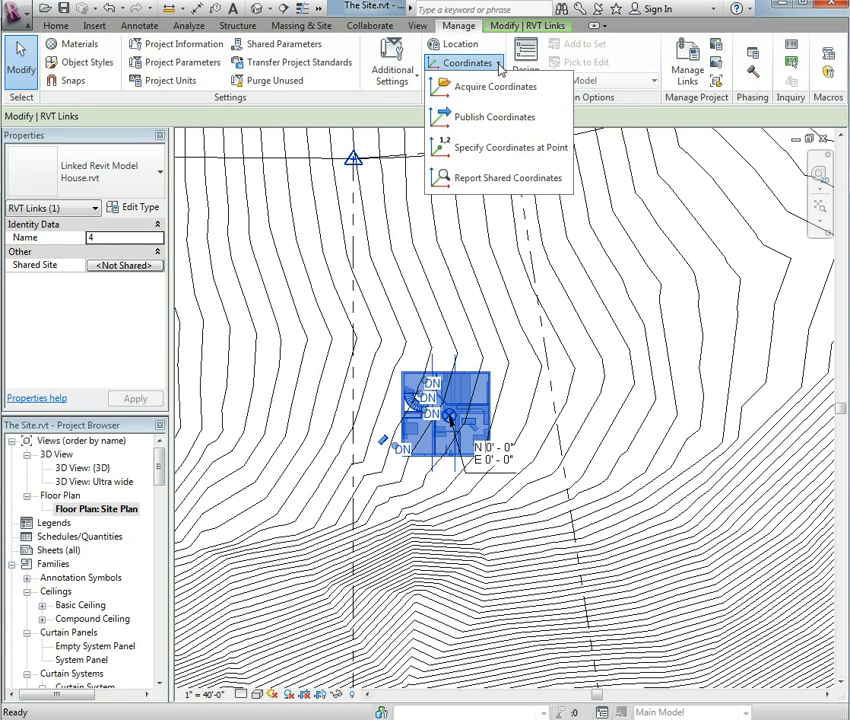
click(492, 124)
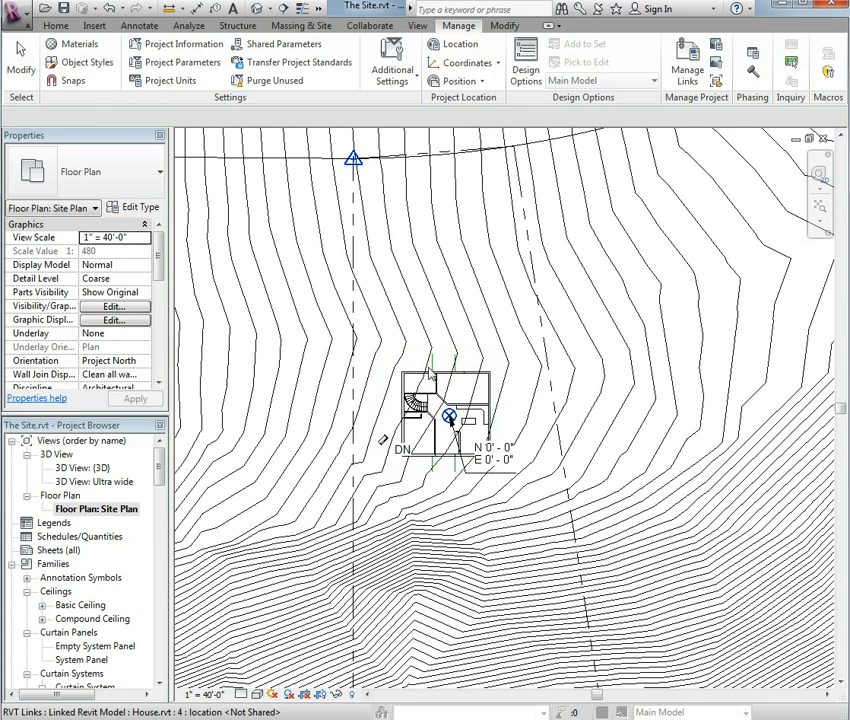
click(429, 373)
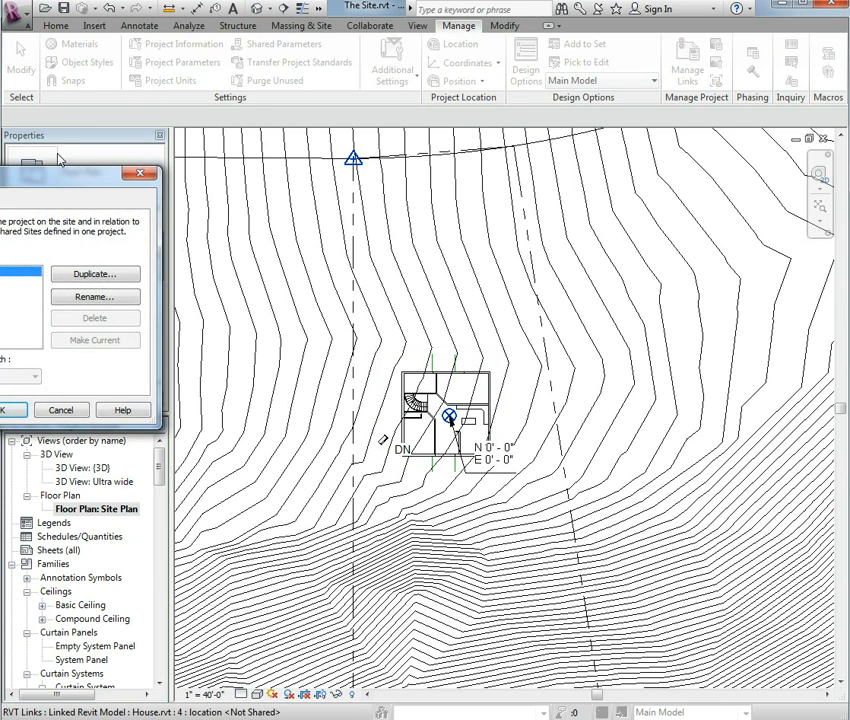
drag(70, 185, 463, 203)
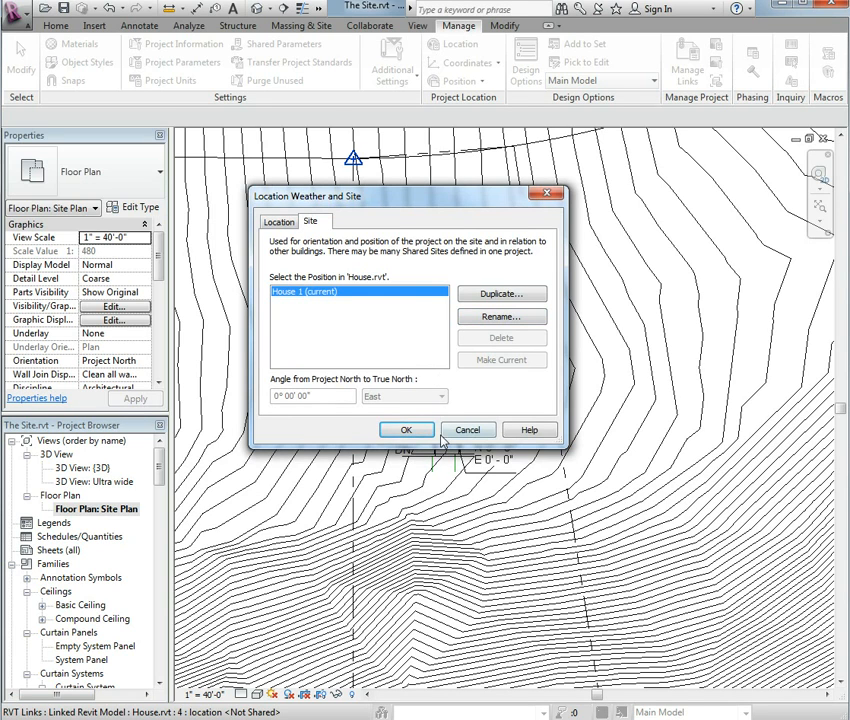
click(405, 429)
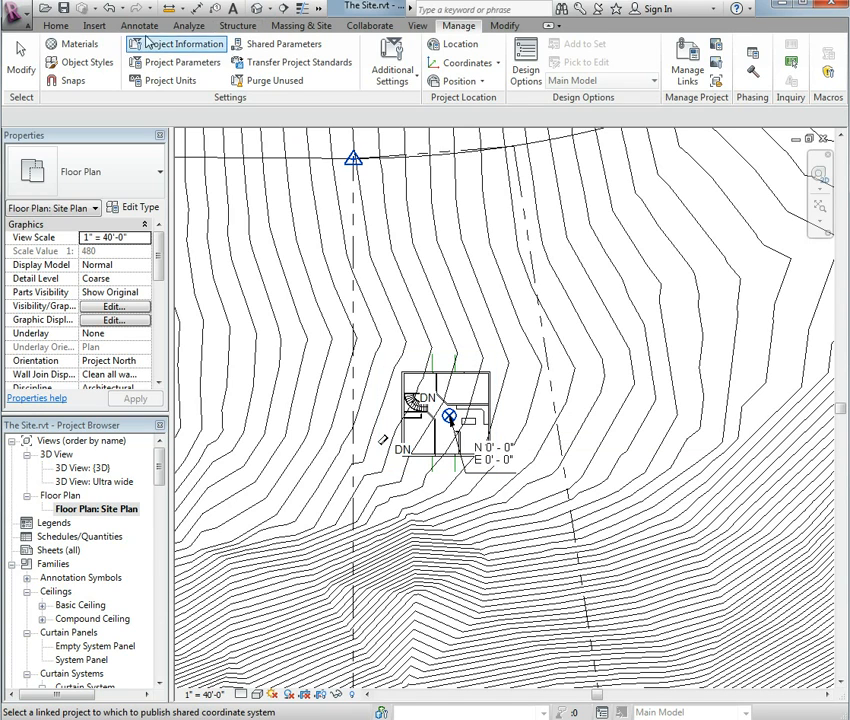
Open House.rvt, accepting that its link is unloaded and saving the new position back to the linked file.
click(25, 25)
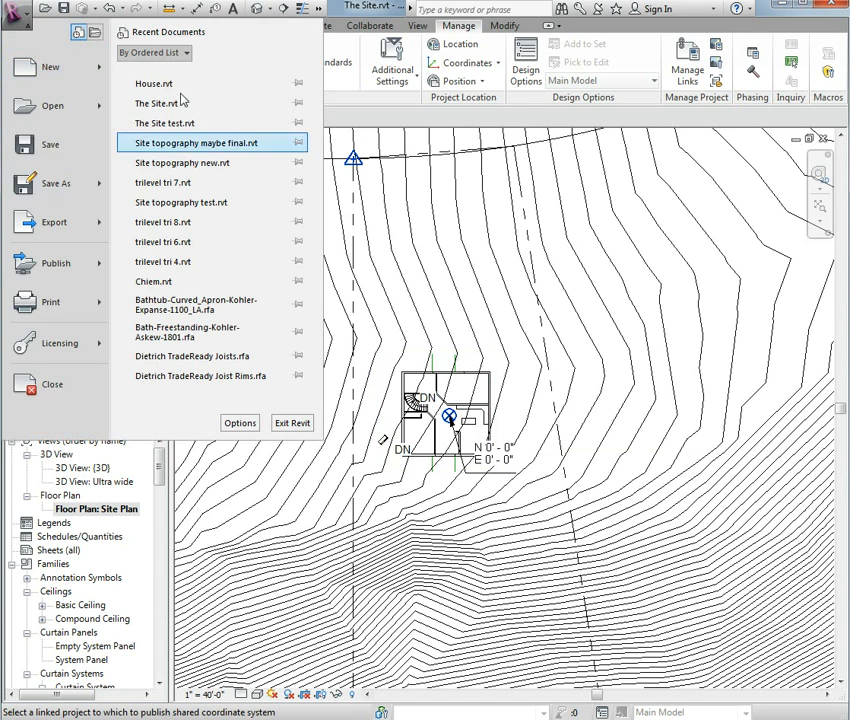
click(225, 112)
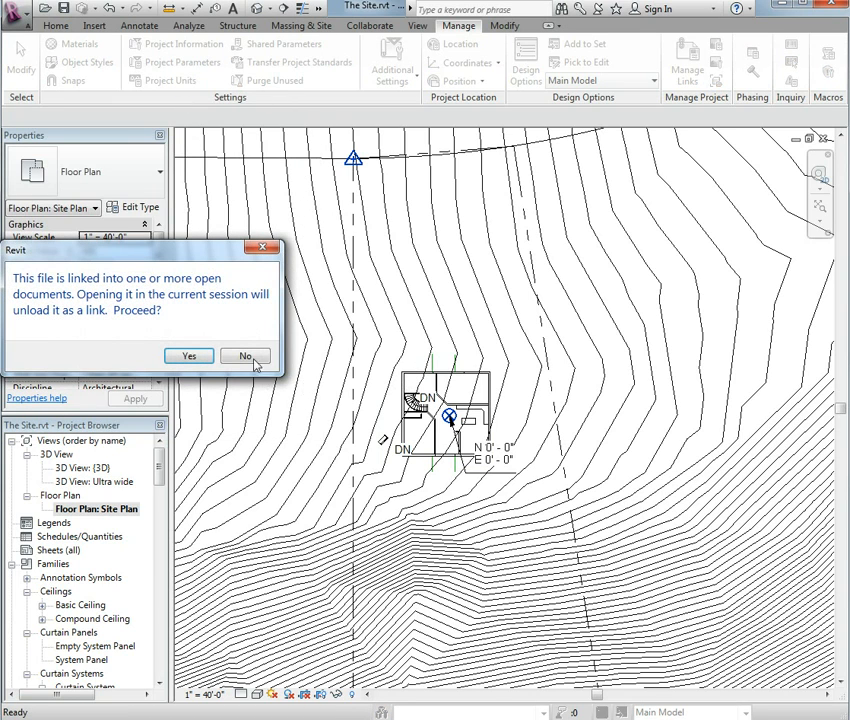
drag(184, 252, 340, 258)
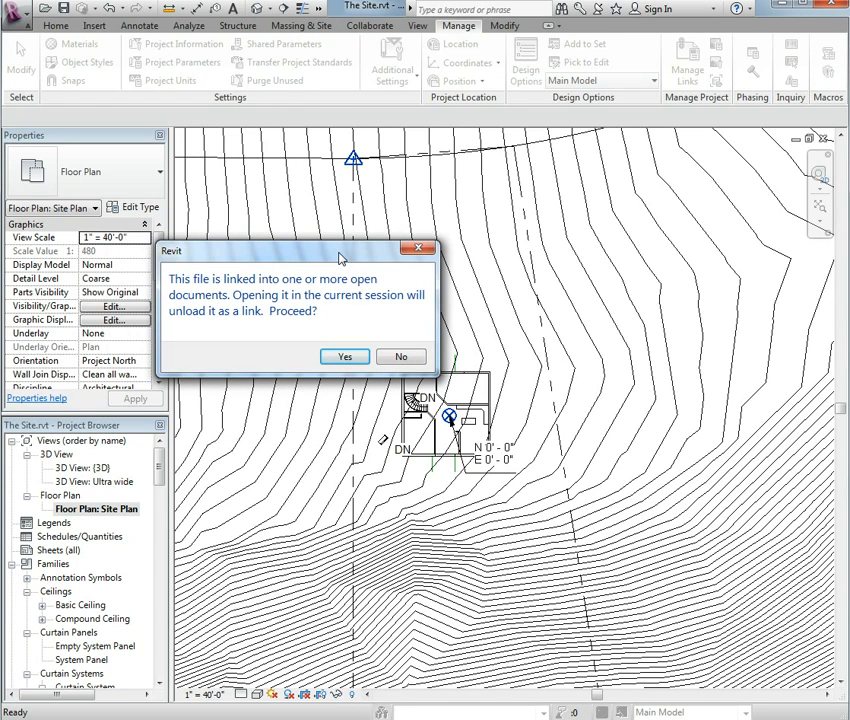
click(340, 358)
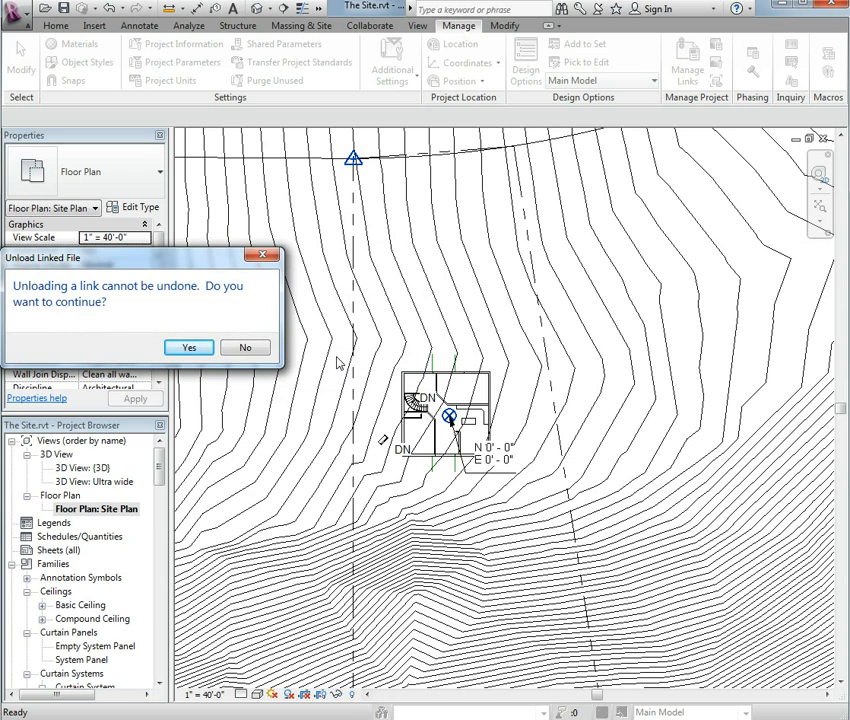
click(196, 347)
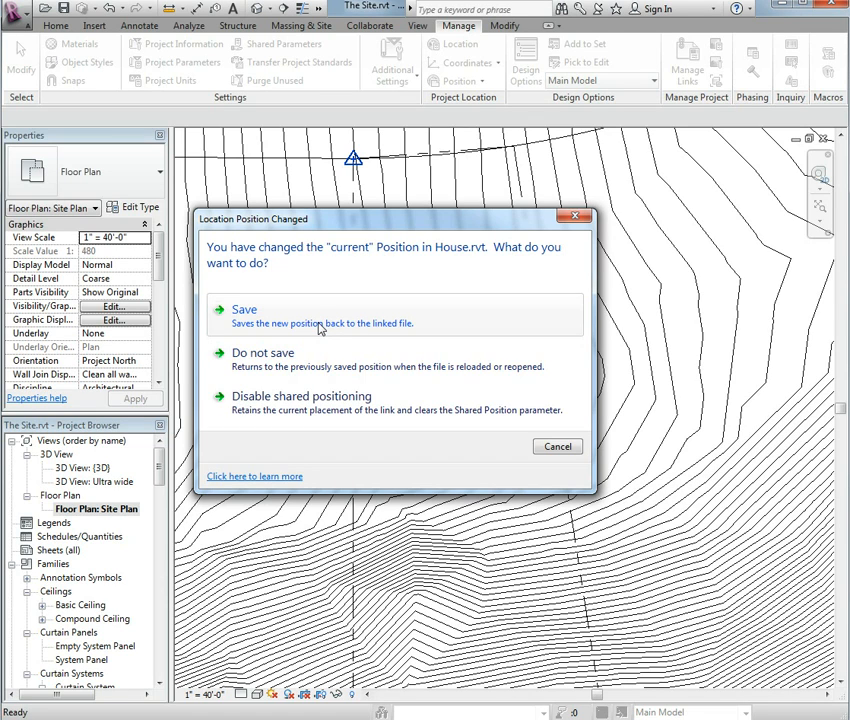
click(319, 328)
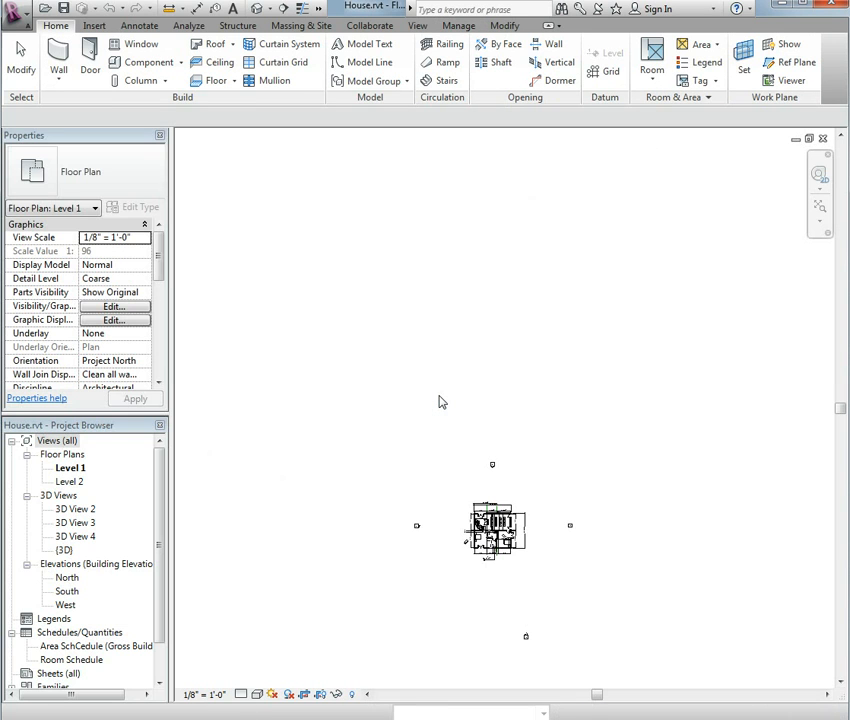
Reveal the hidden elements in the house's Level 1 plan and inspect the survey point's shared coordinates.
click(353, 697)
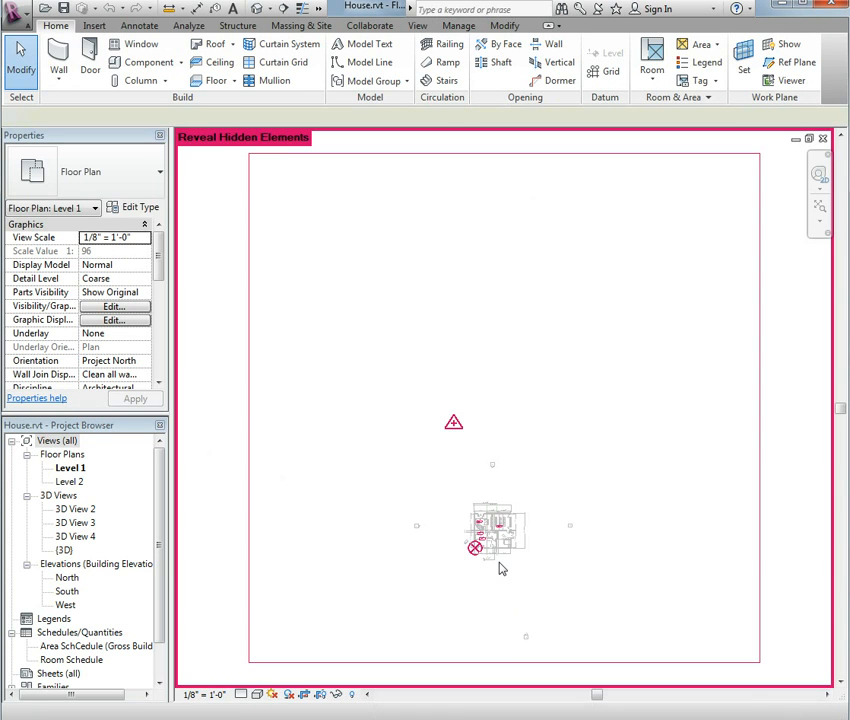
scroll(505, 567, up, 4)
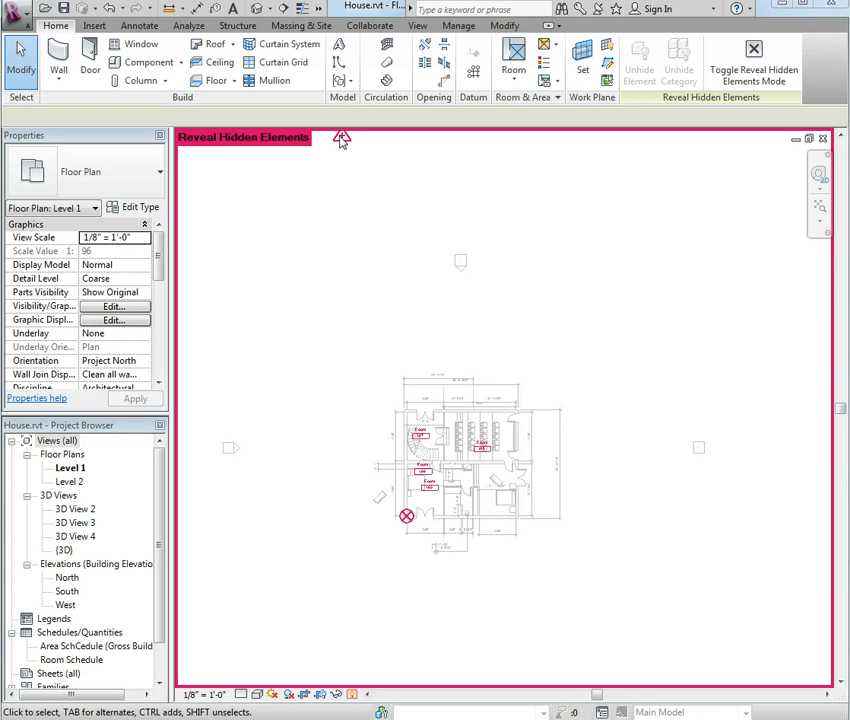
scroll(373, 223, down, 1)
middle_drag(371, 237, 366, 266)
click(341, 174)
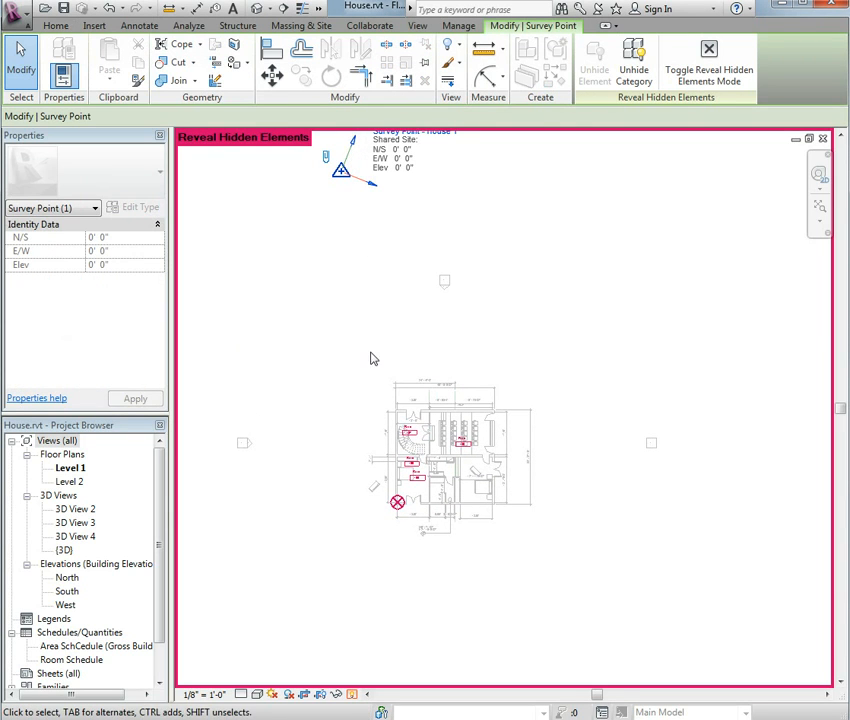
click(275, 355)
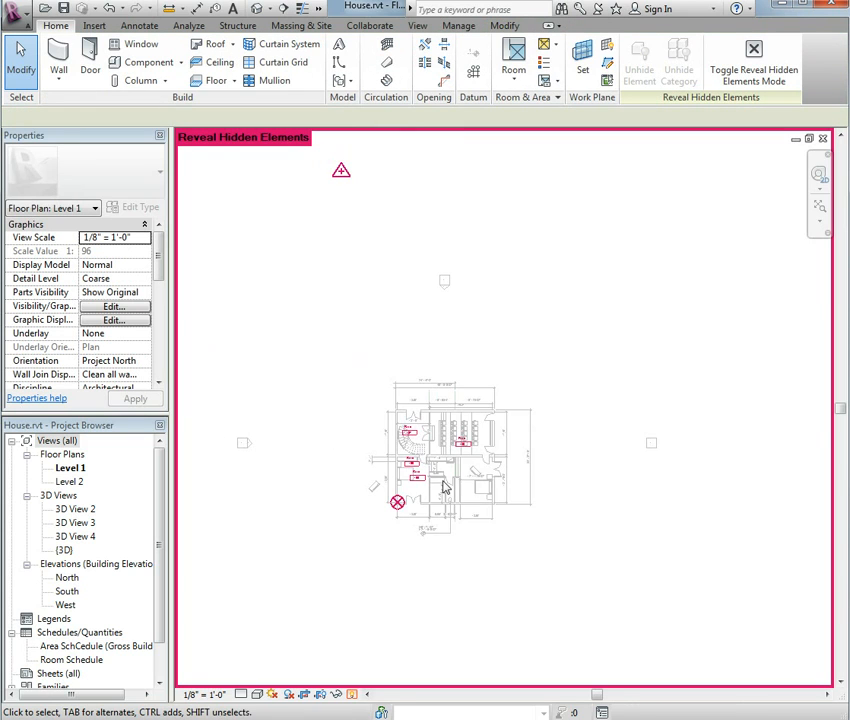
Try the True North orientation on the Level 1 floor plan, and undo the change.
click(70, 467)
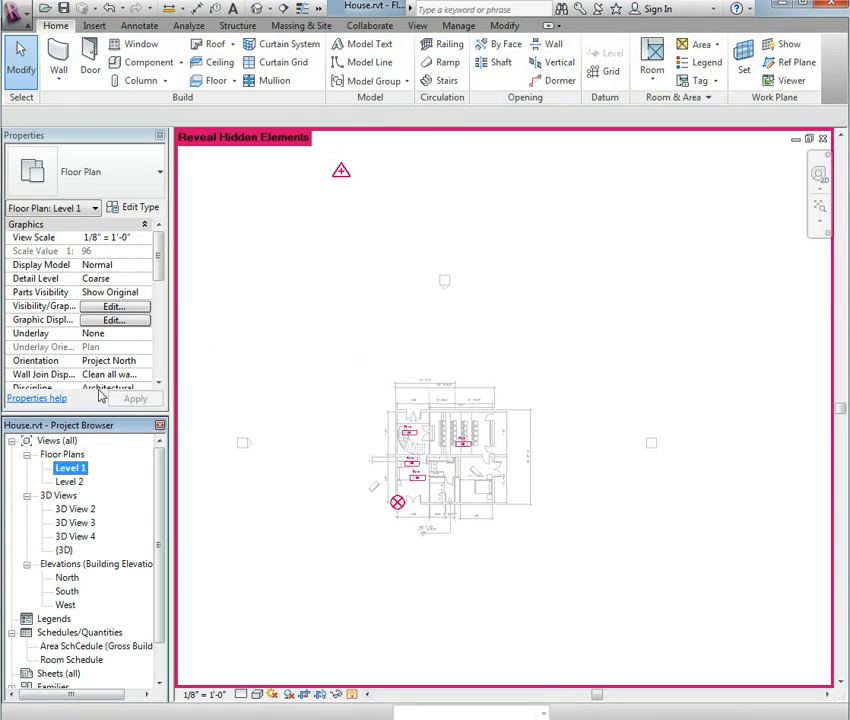
click(108, 360)
click(144, 360)
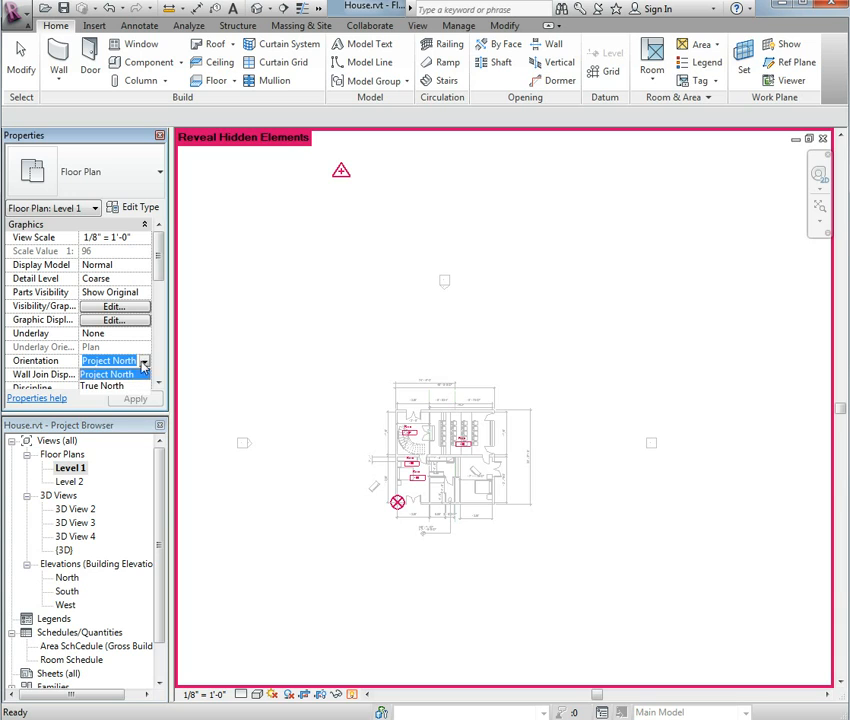
click(108, 386)
click(135, 399)
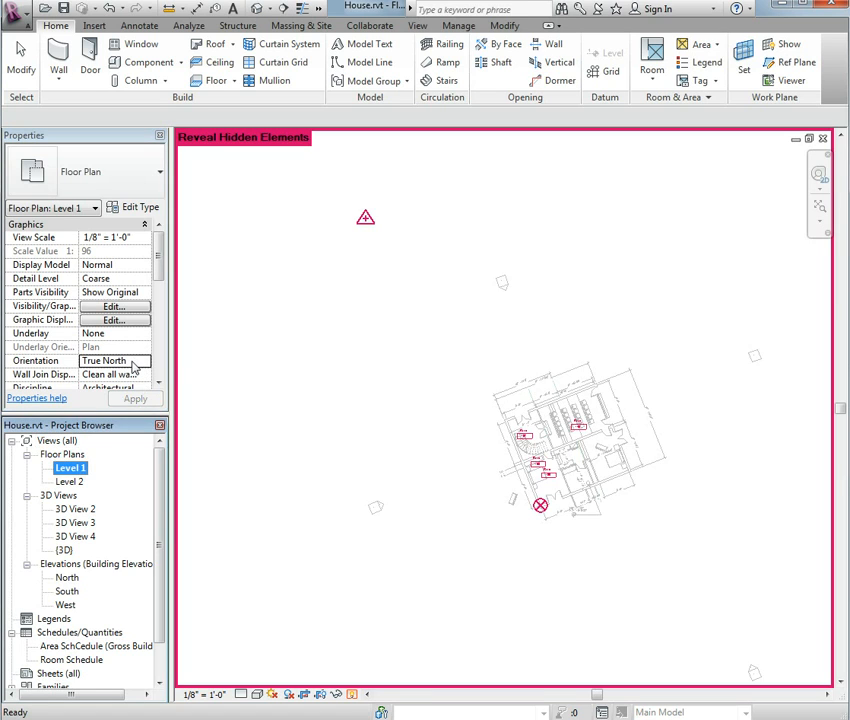
click(256, 361)
key(ctrl+z)
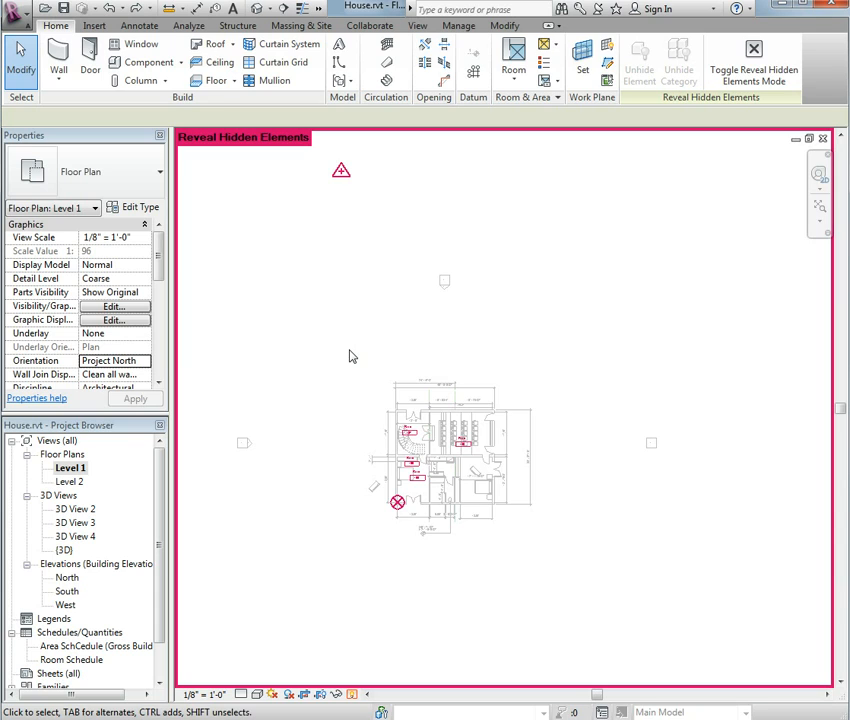
Close House.rvt without saving and reload its link in The Site.rvt.
key(ctrl+F4)
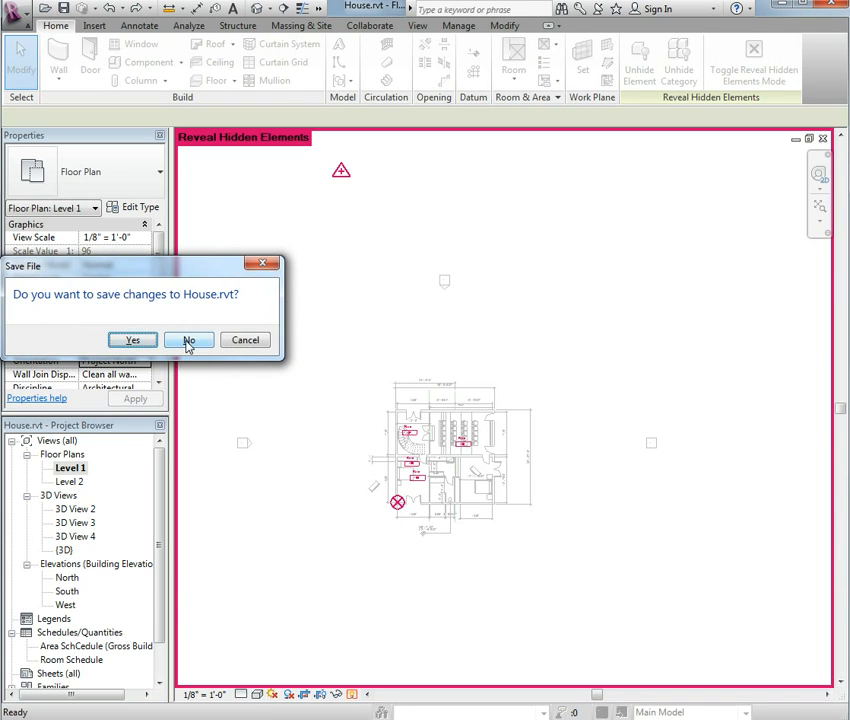
click(188, 341)
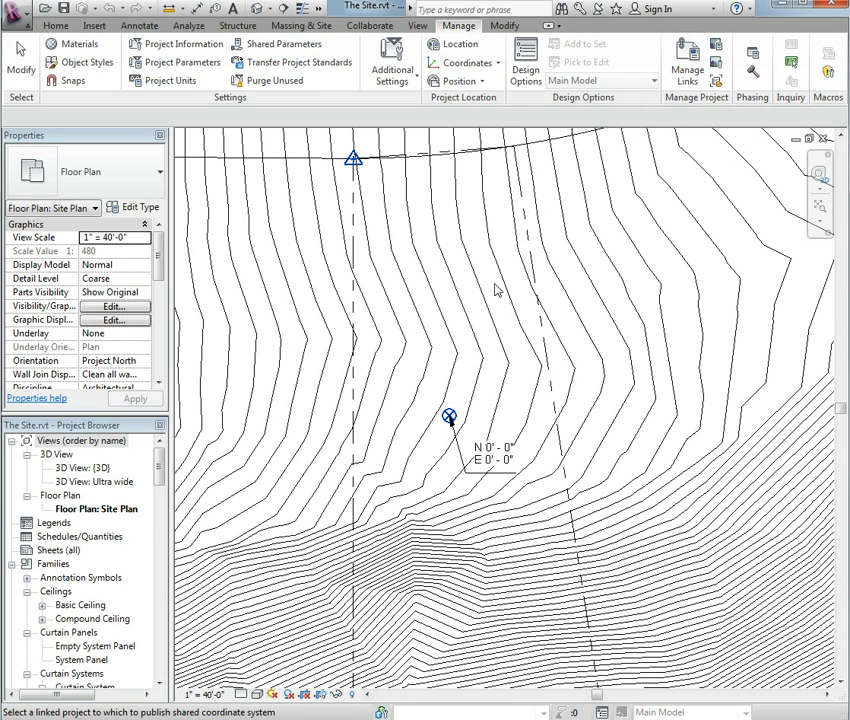
click(687, 66)
click(195, 226)
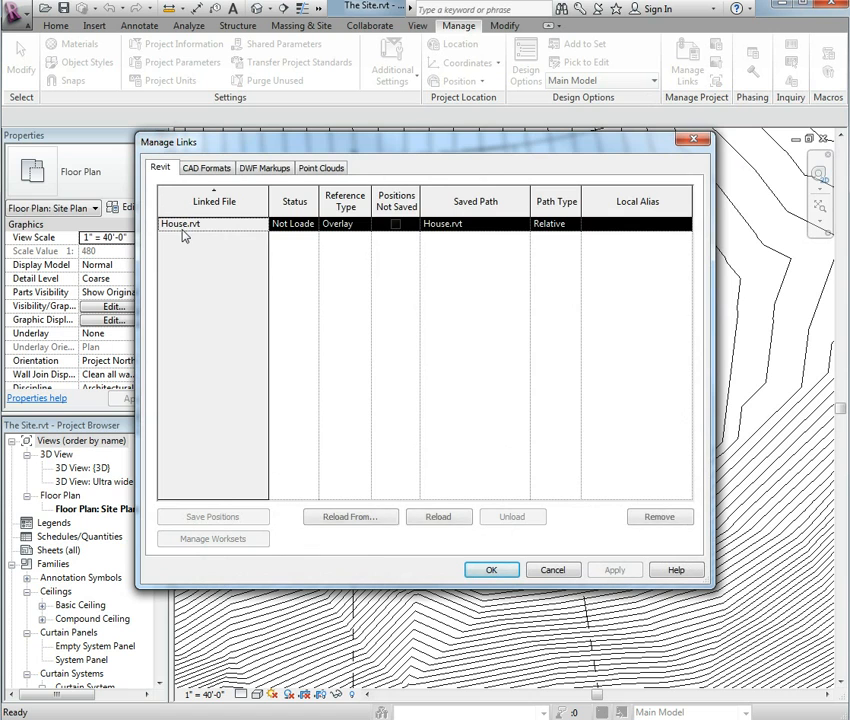
click(494, 572)
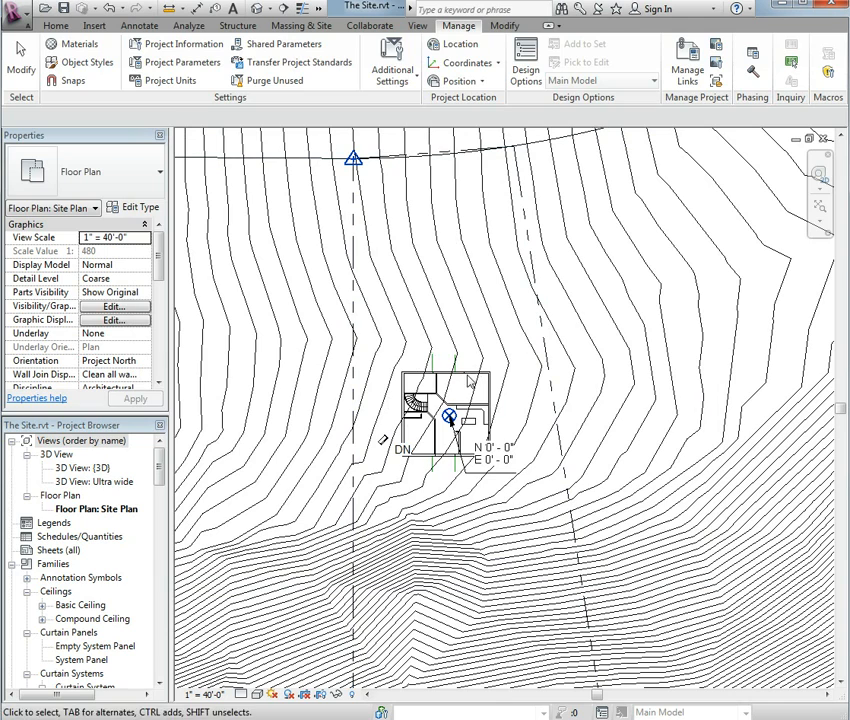
Rotate the linked house clockwise by about 29° on the site plan, without saving its shared position yet.
click(404, 418)
click(431, 362)
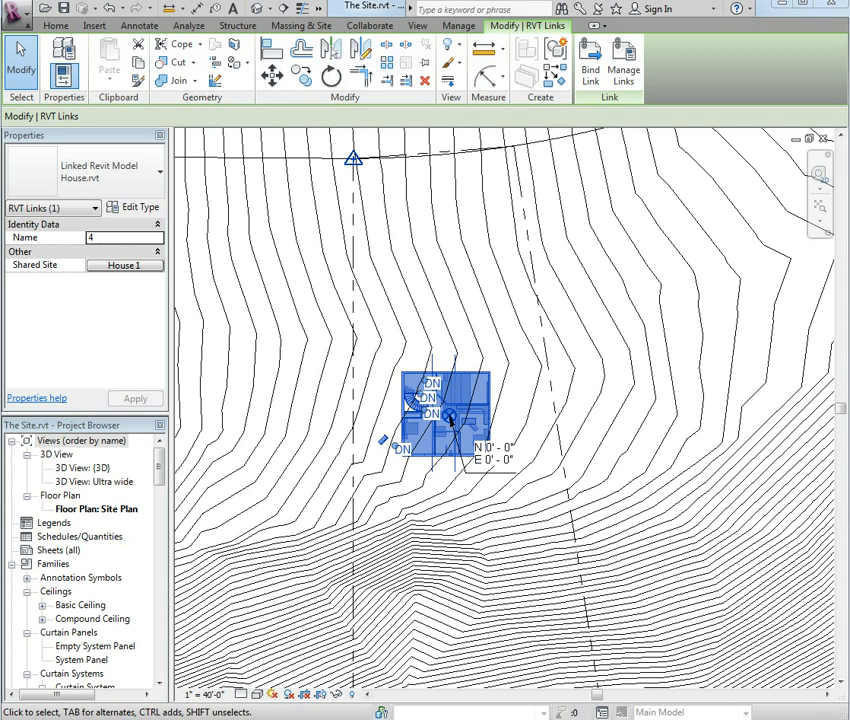
key(r)
key(o)
click(620, 490)
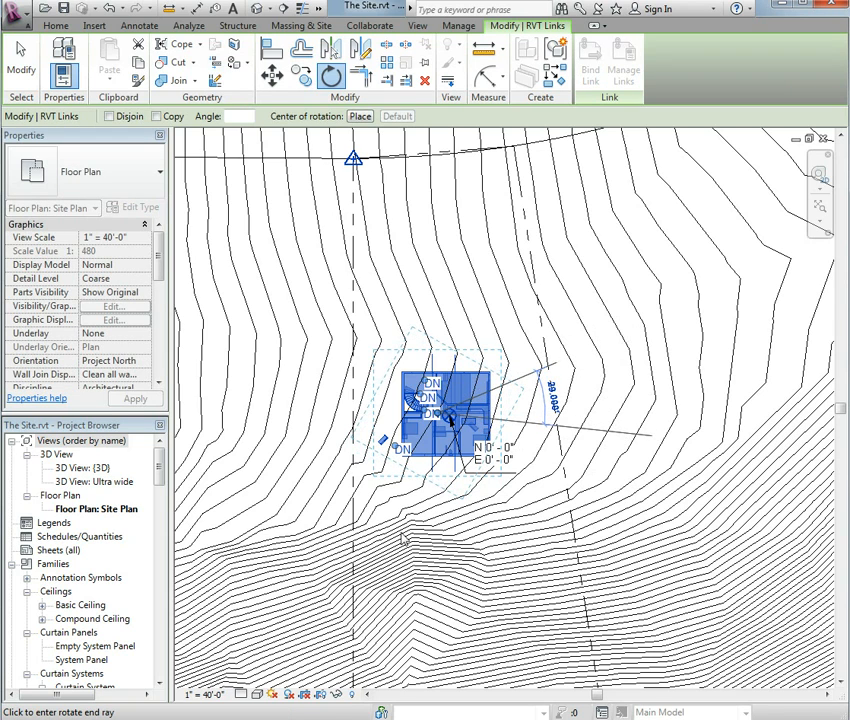
click(448, 528)
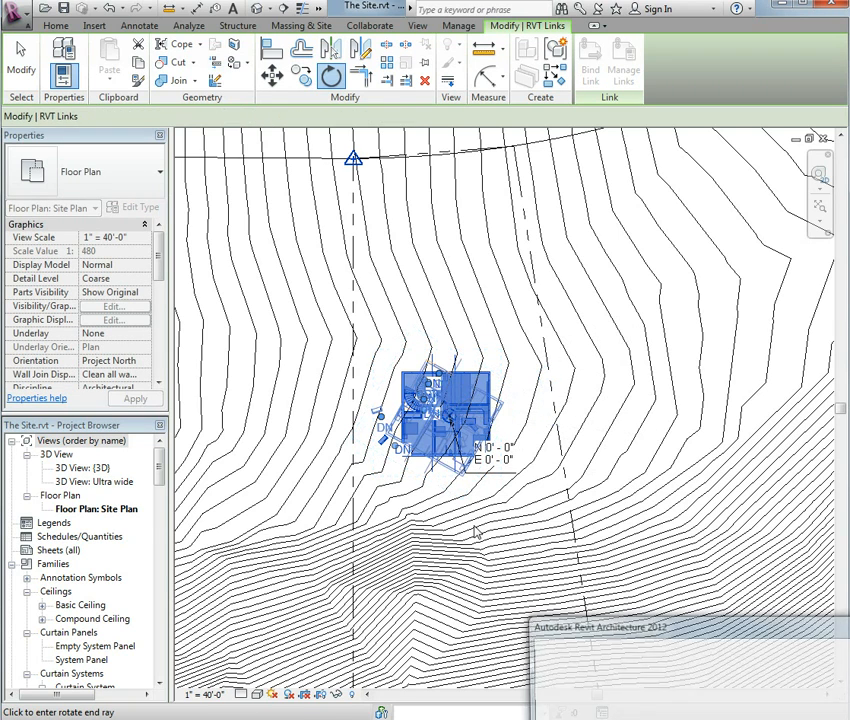
drag(644, 631, 370, 387)
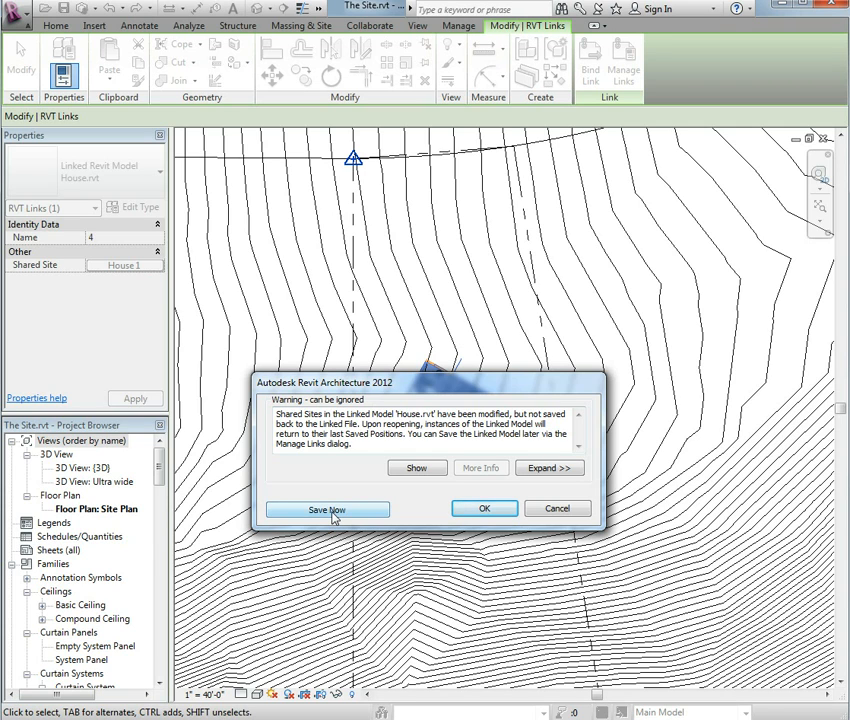
click(497, 514)
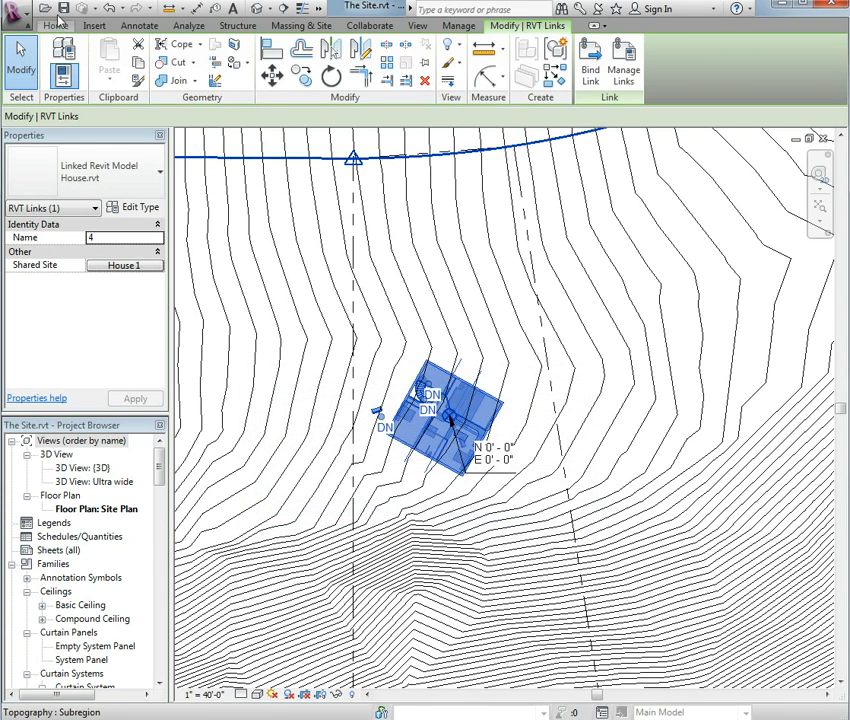
Reopen House.rvt from the site model, unloading its link and saving the rotated position to the house file.
click(14, 12)
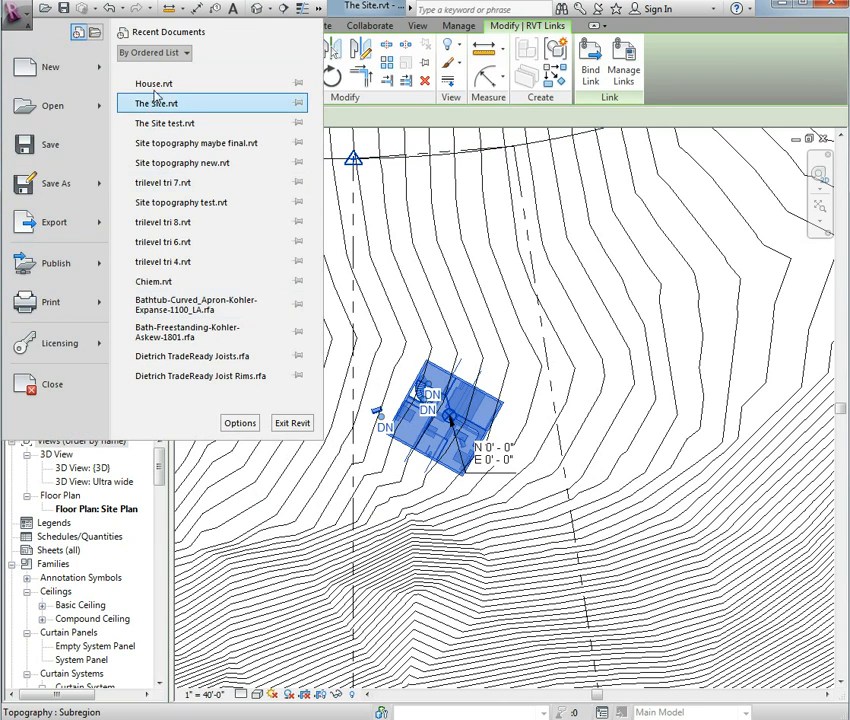
click(218, 238)
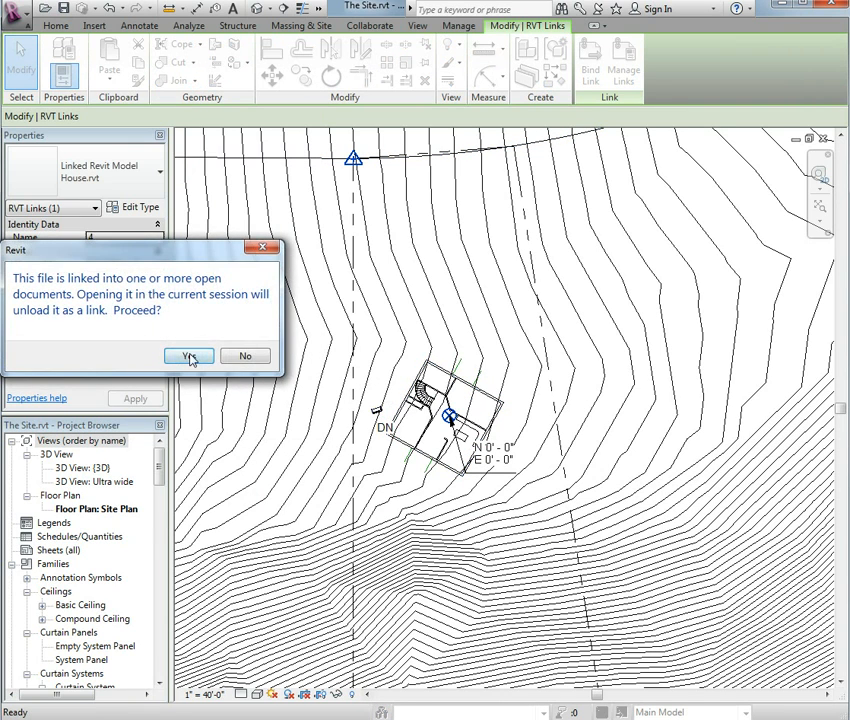
click(241, 355)
click(243, 352)
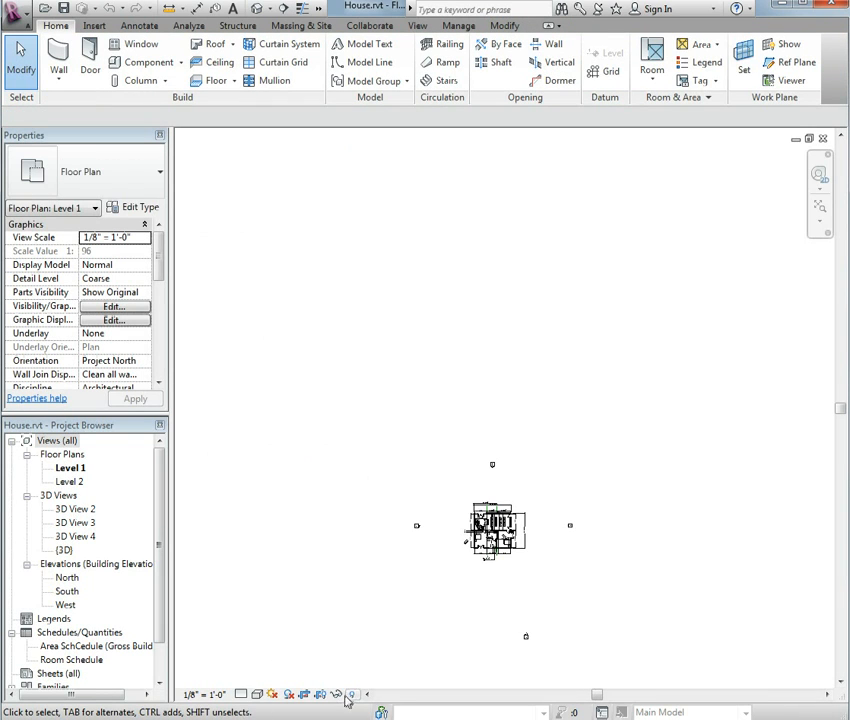
Reveal the hidden elements in Level 1 again and check the survey point's location and axes after the rotation.
click(352, 694)
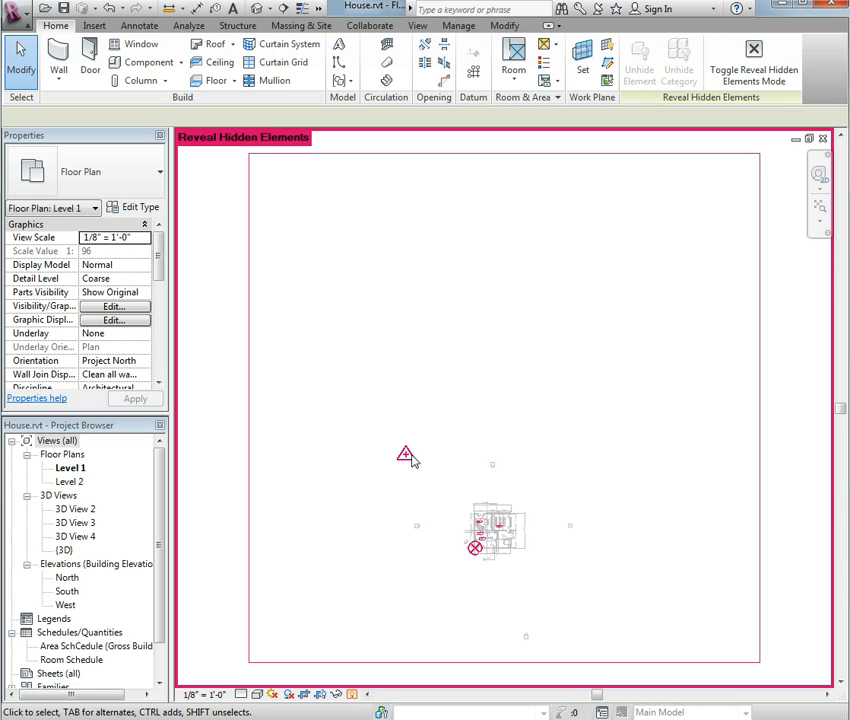
click(406, 458)
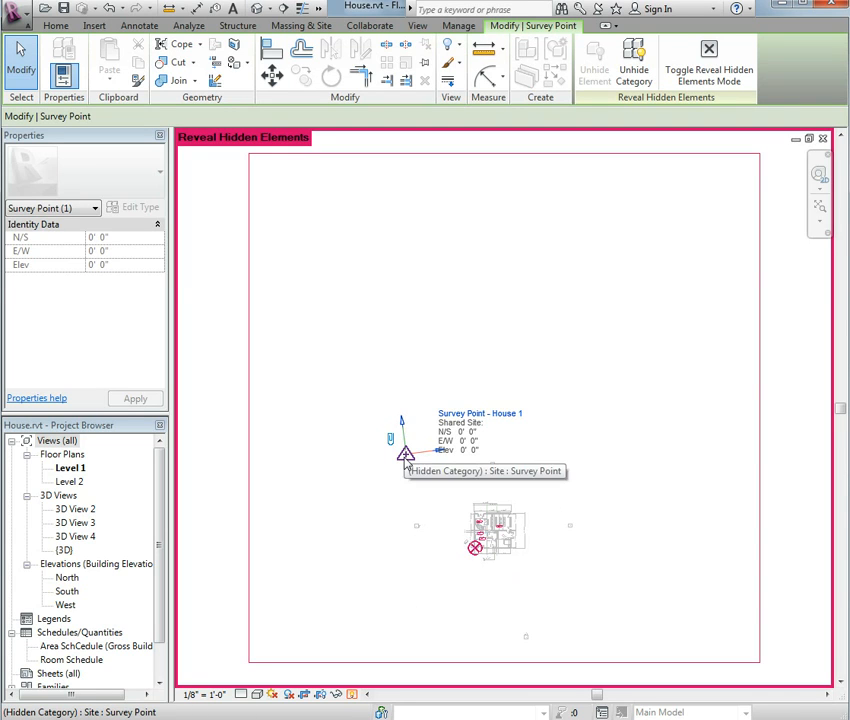
click(412, 558)
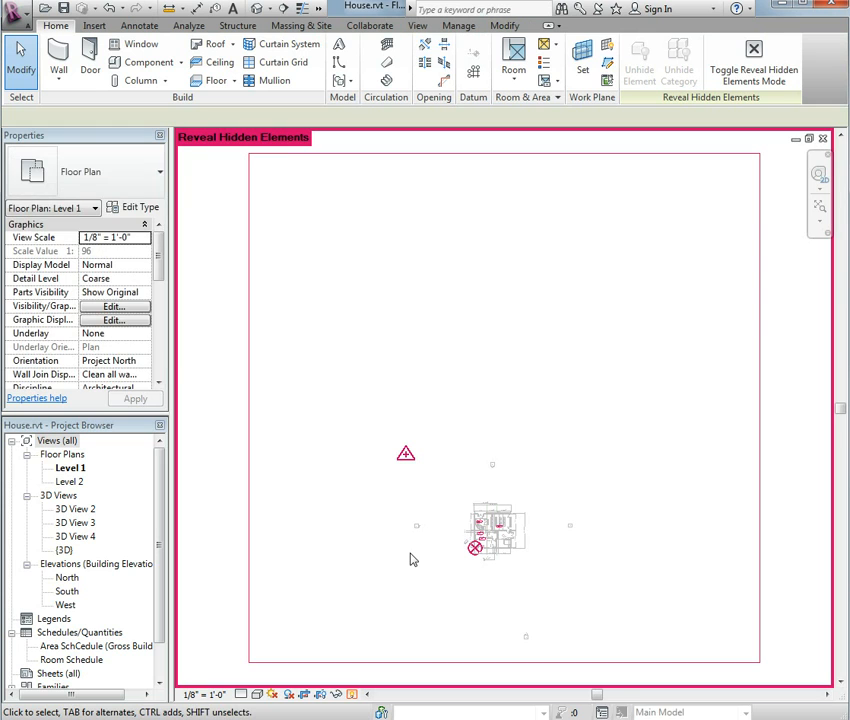
Close House.rvt without saving its changes and reload the House.rvt link in the site model.
key(ctrl+w)
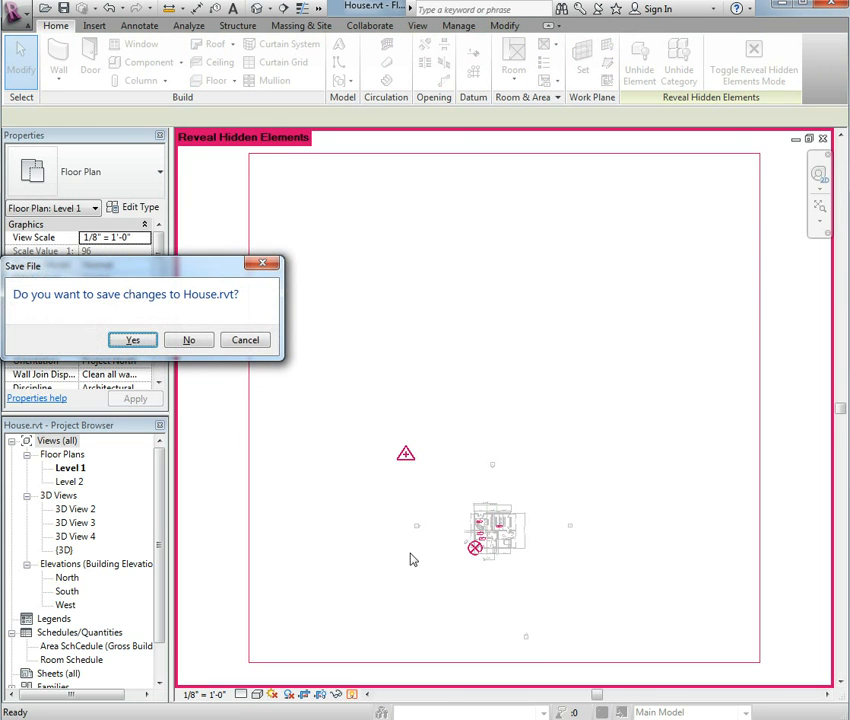
click(195, 344)
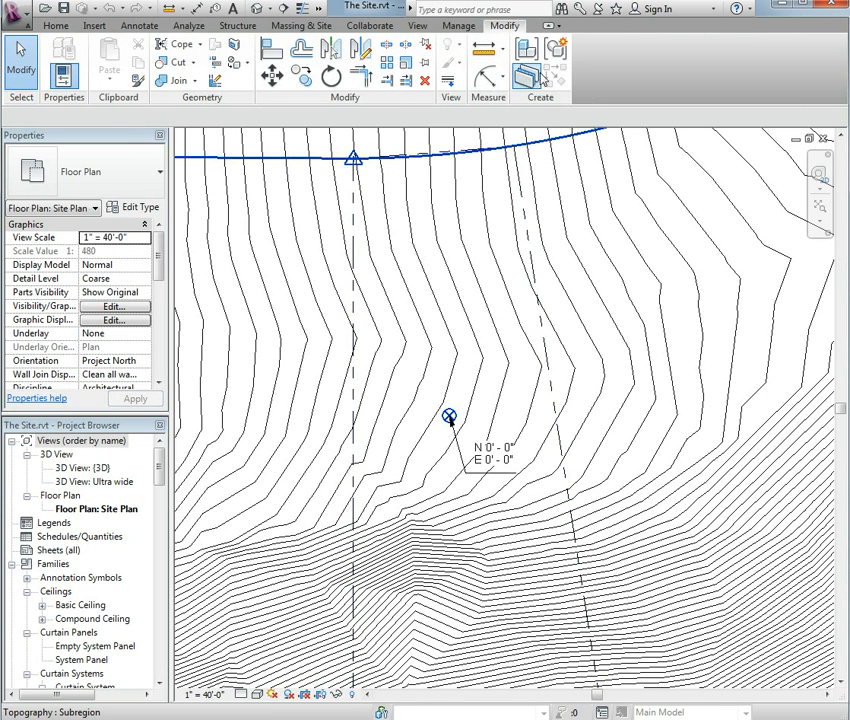
click(459, 25)
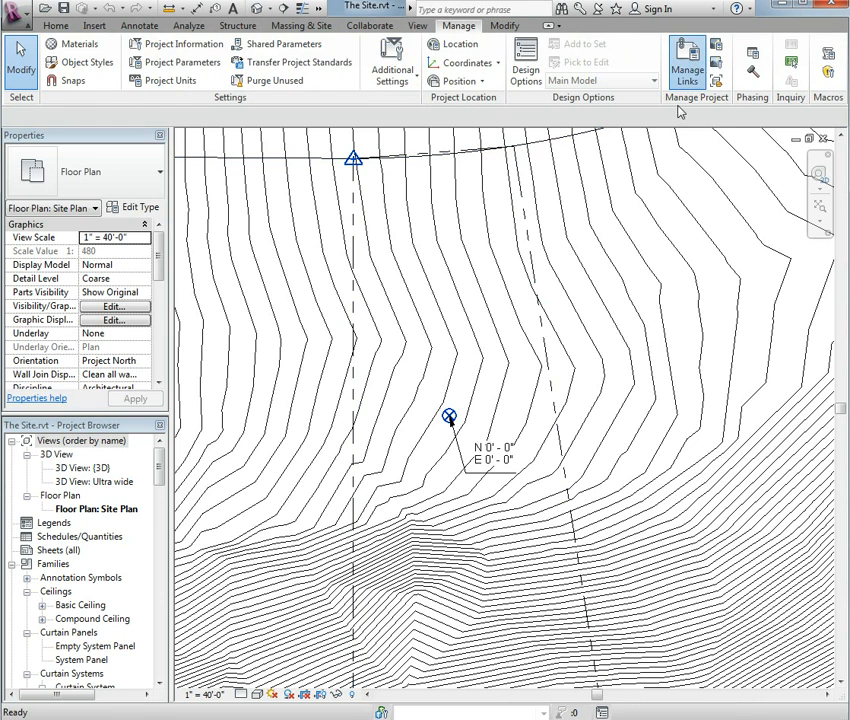
click(688, 62)
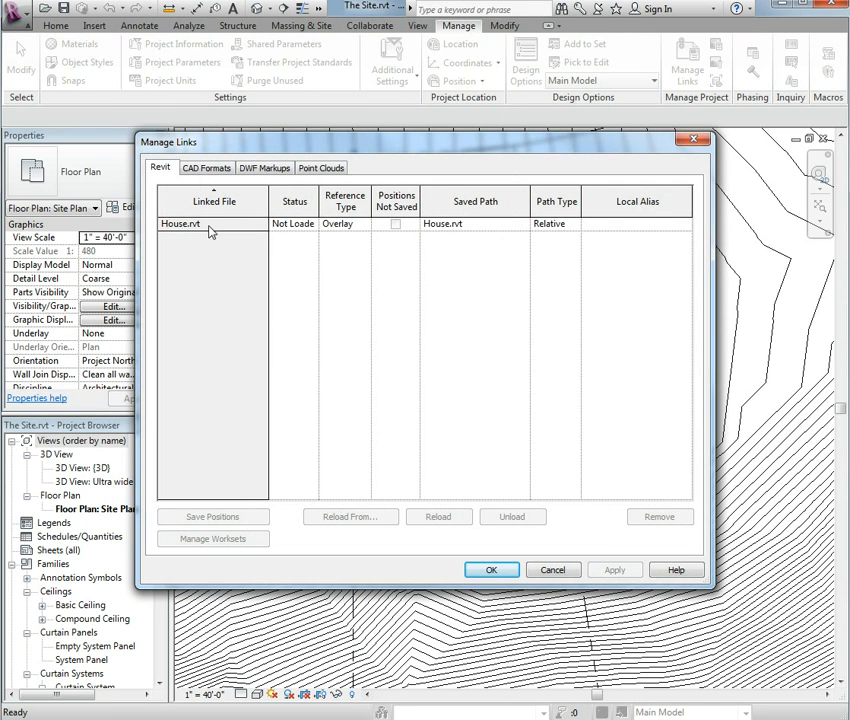
click(205, 225)
click(438, 517)
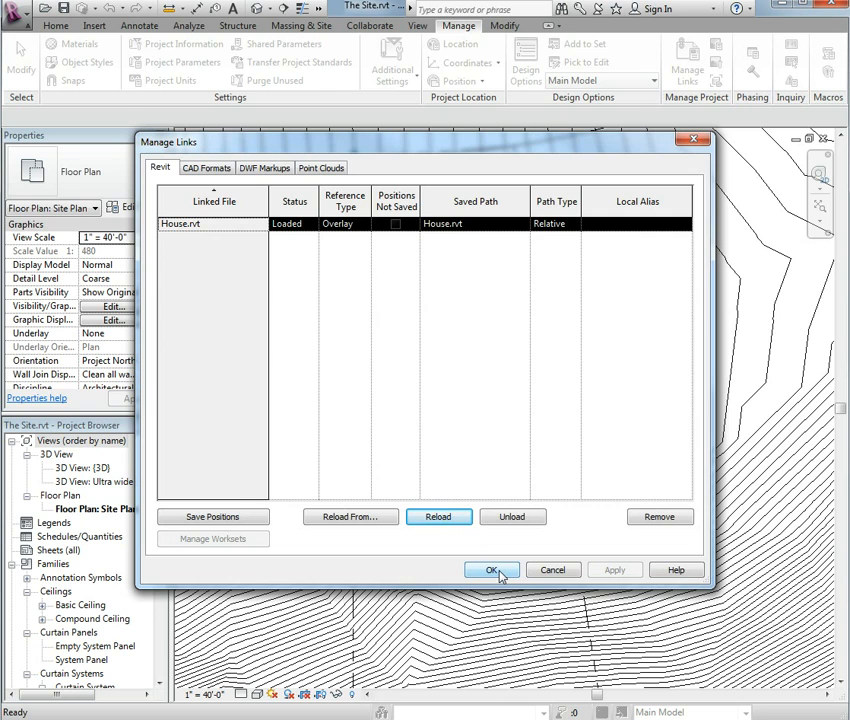
click(490, 567)
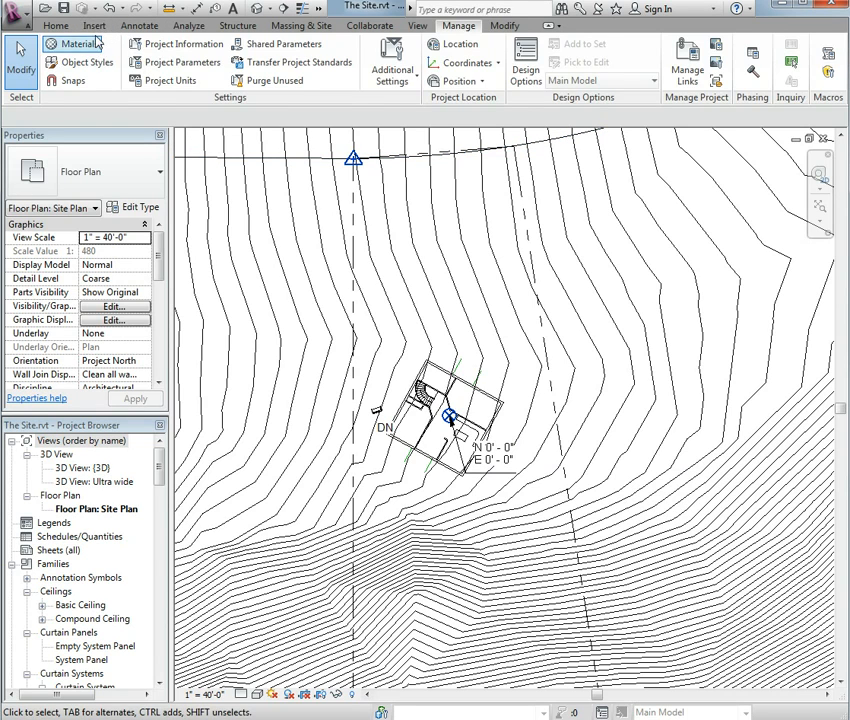
Link House.rvt into the site plan again as a second instance, positioned Auto - Center to Center.
click(94, 25)
click(57, 55)
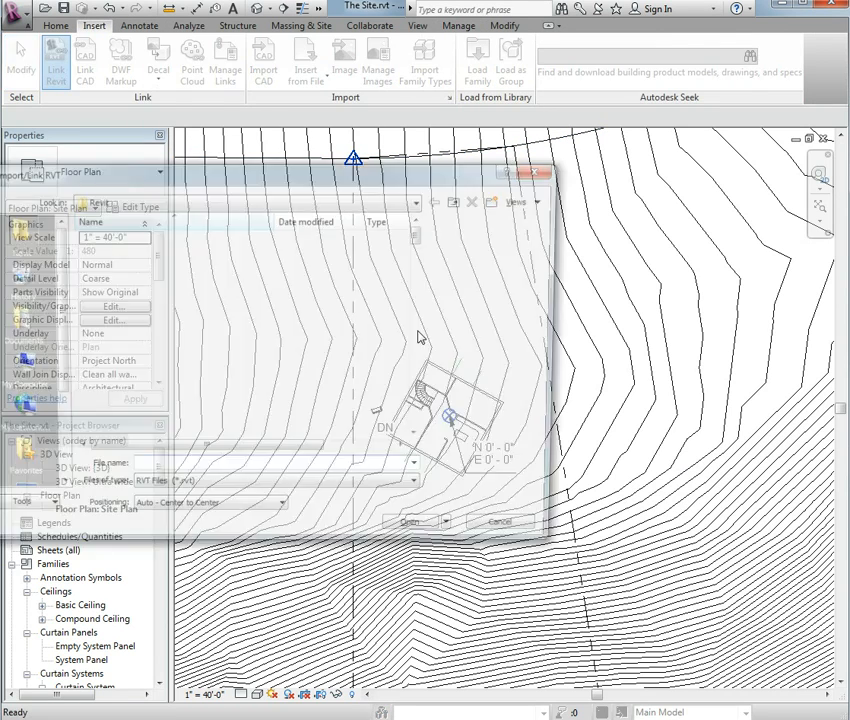
click(318, 220)
double_click(122, 237)
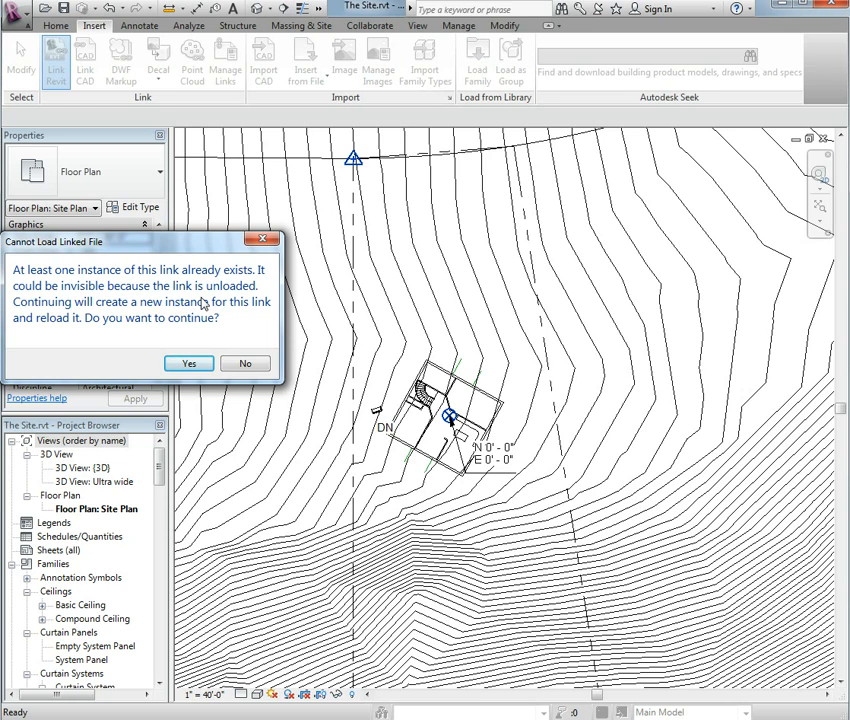
click(190, 364)
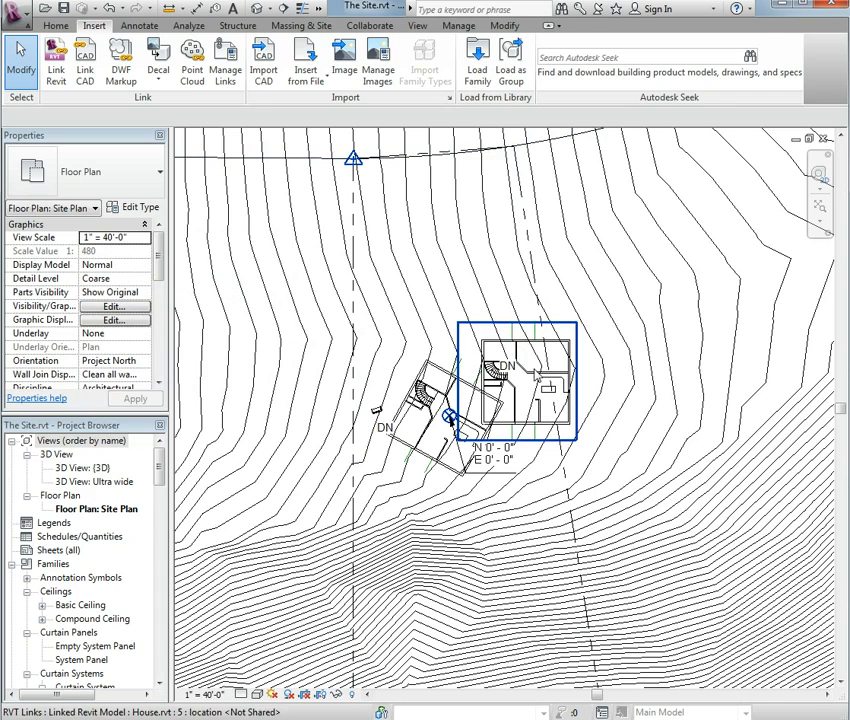
Move the second linked house to the area north of the first house and rotate it counterclockwise.
drag(527, 346, 446, 226)
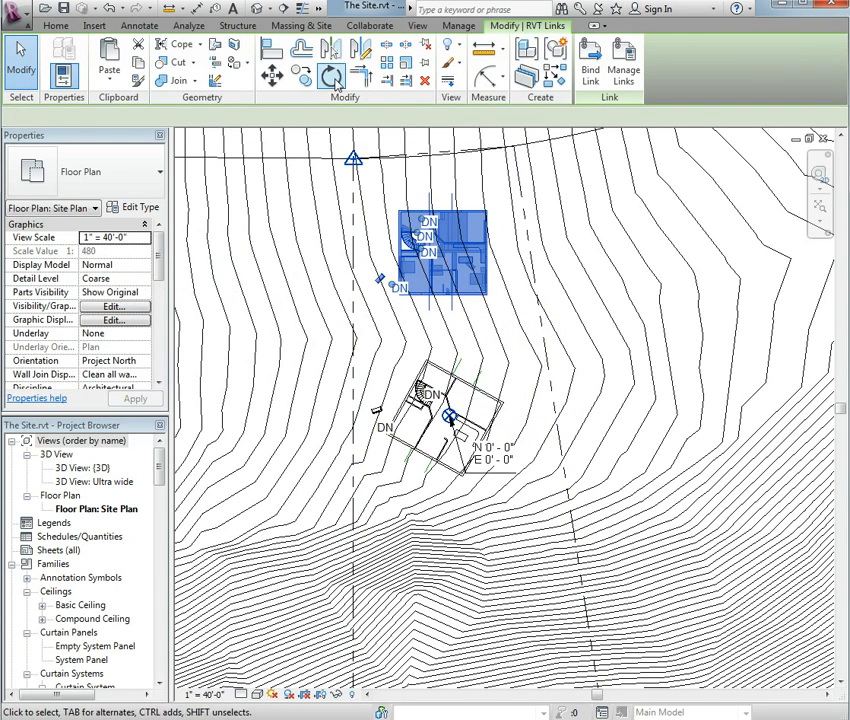
key(r)
key(o)
click(520, 352)
click(586, 288)
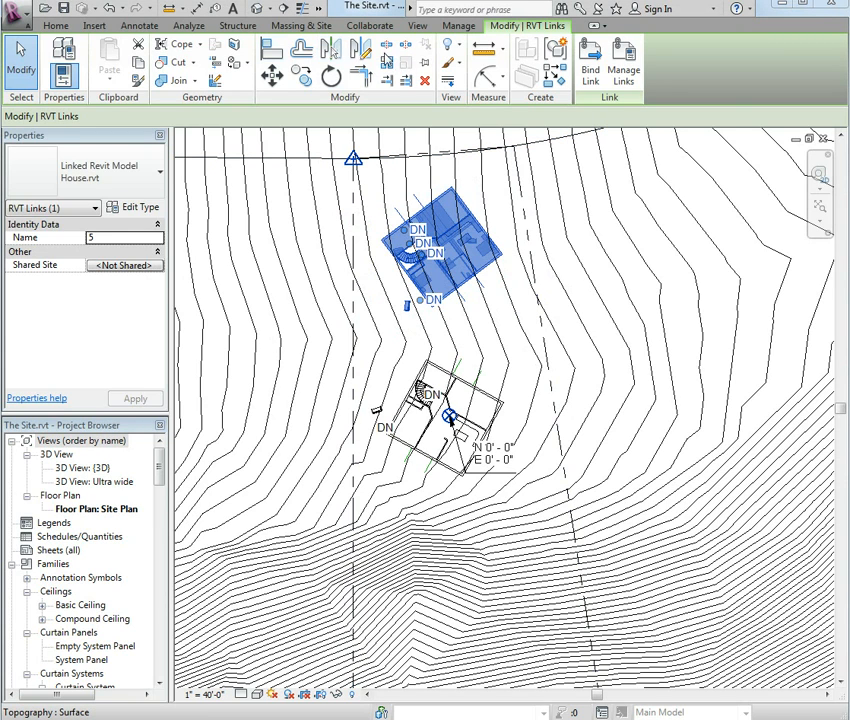
Publish the shared coordinates to the second linked house, using a duplicated position named House 2.
click(459, 25)
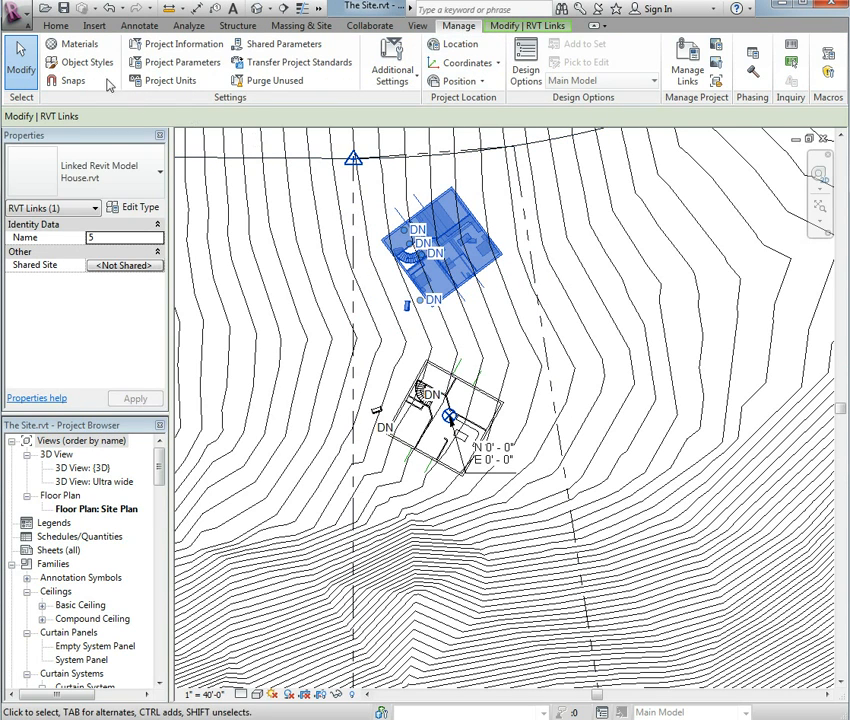
click(478, 62)
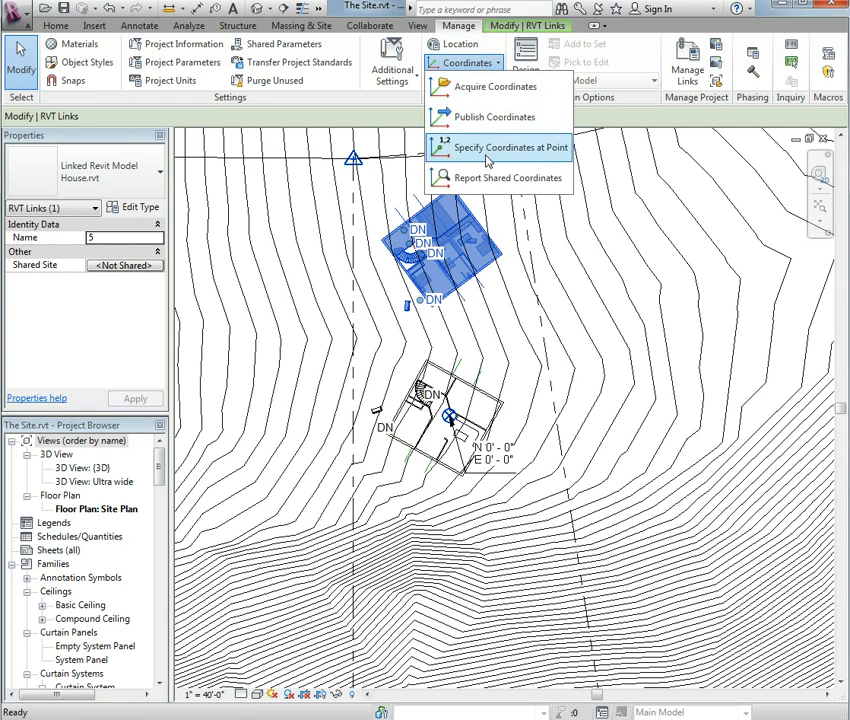
click(478, 117)
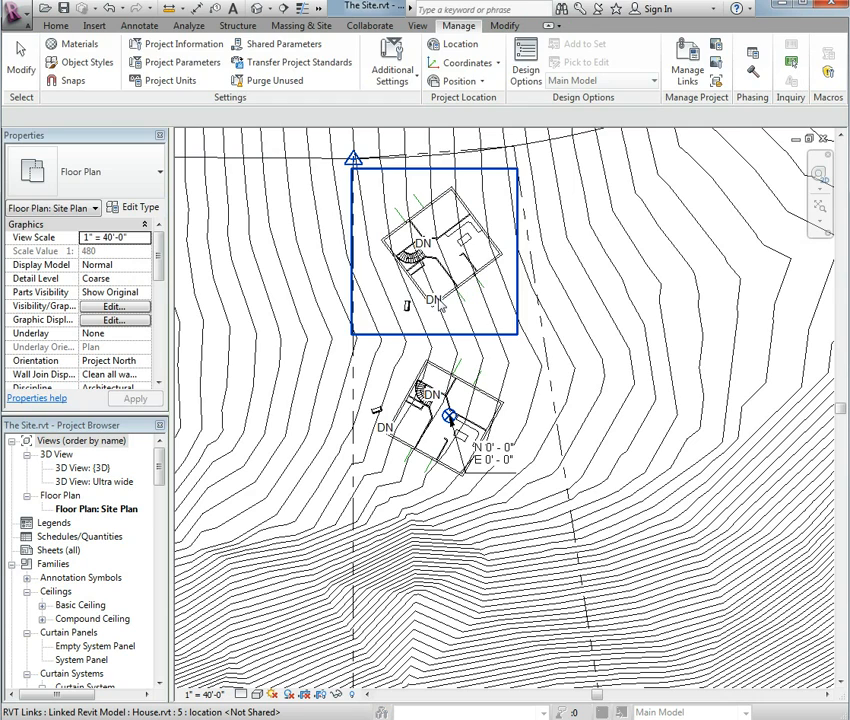
click(440, 303)
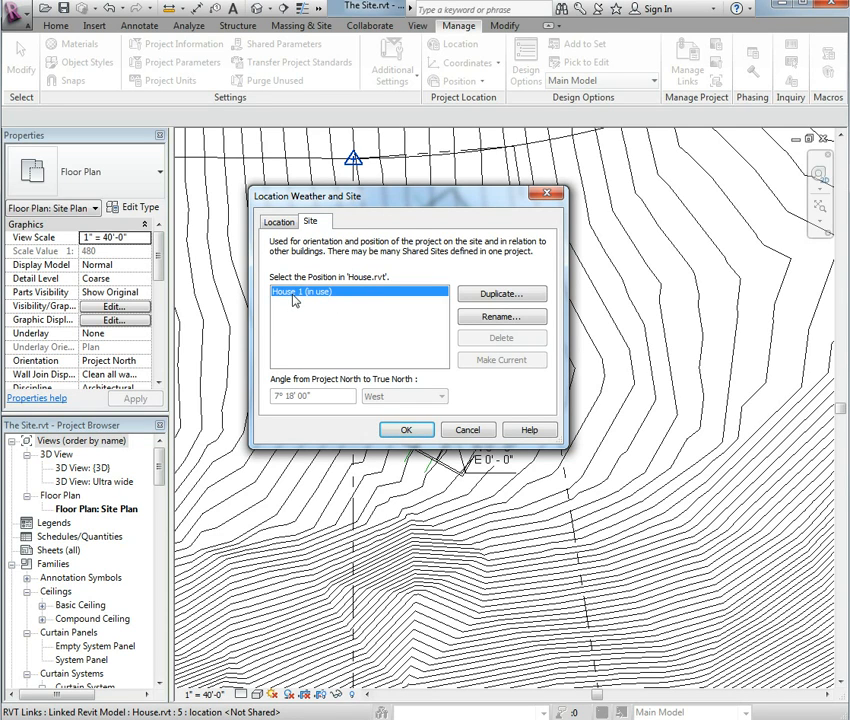
click(486, 295)
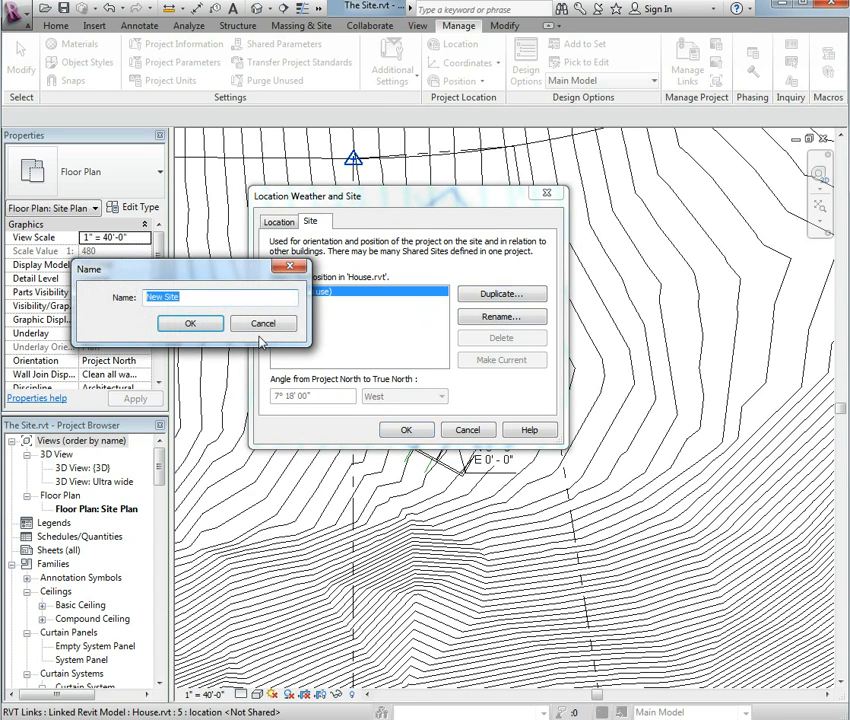
text(H)
click(260, 329)
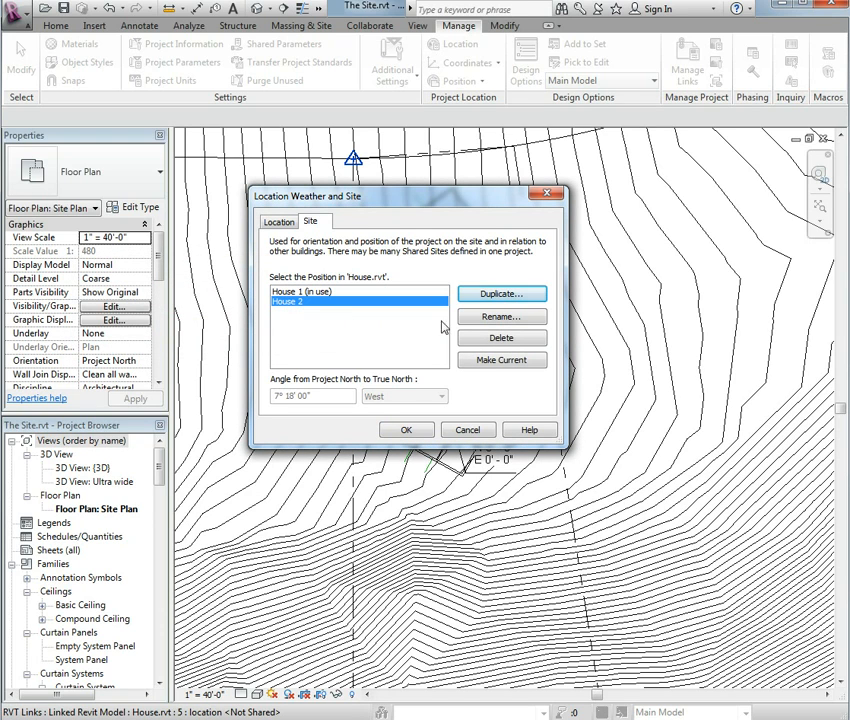
click(405, 430)
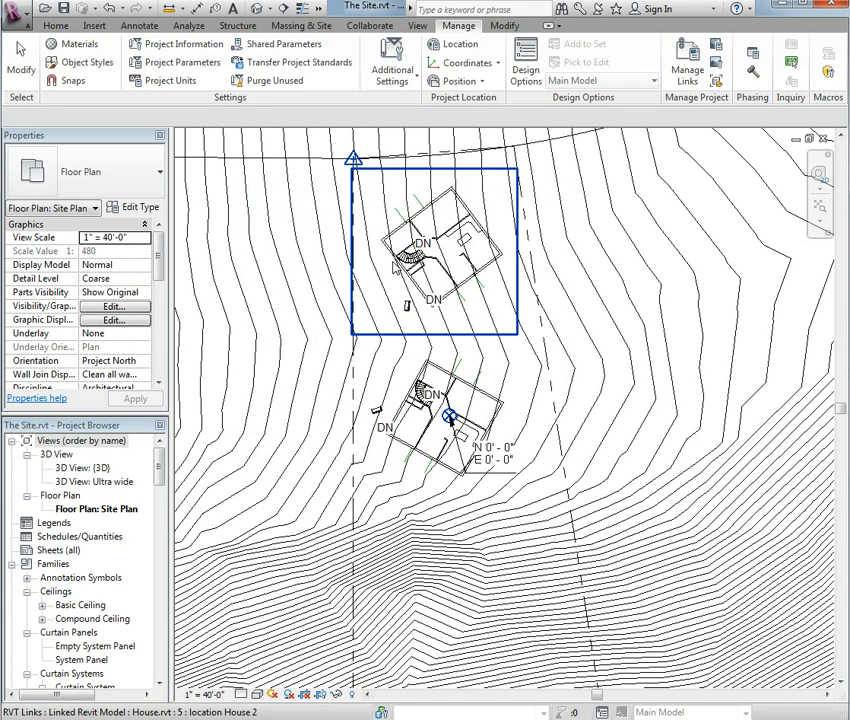
Reopen House.rvt from the site model, unloading its link and saving the new House 2 position back to the linked file.
click(18, 12)
click(158, 95)
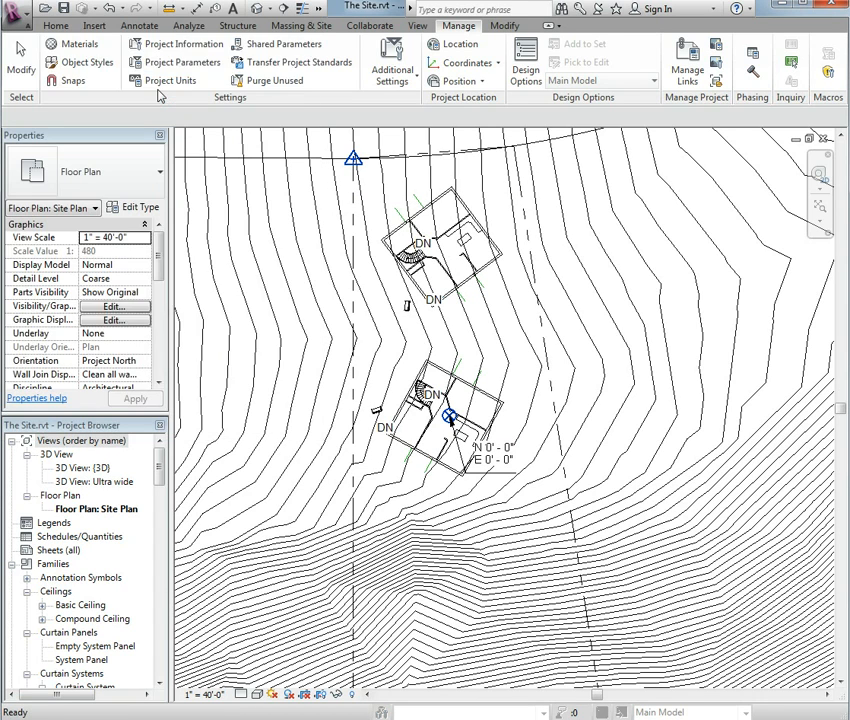
click(245, 358)
click(192, 295)
drag(170, 169, 410, 191)
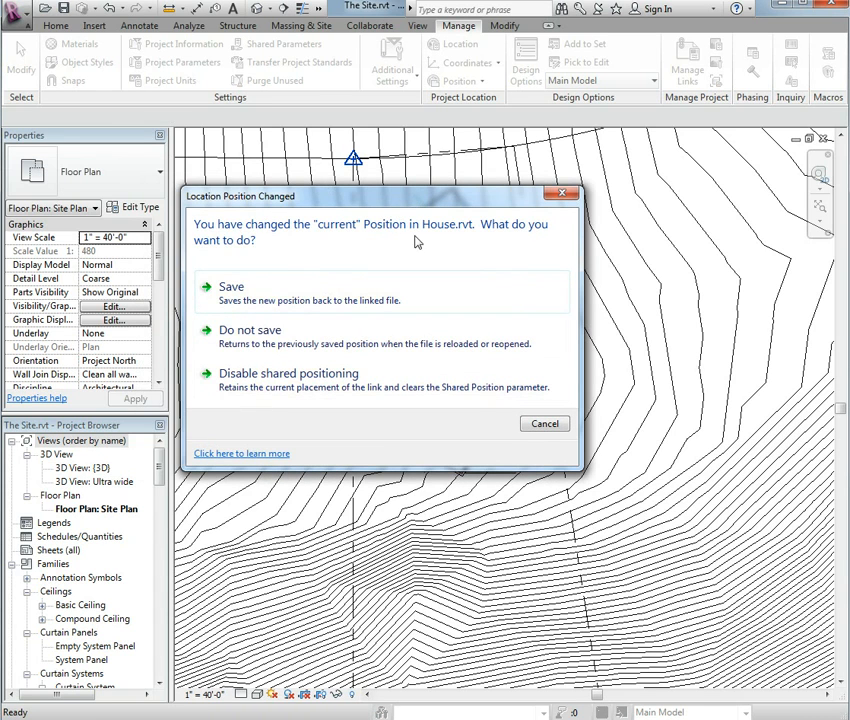
drag(420, 200, 460, 234)
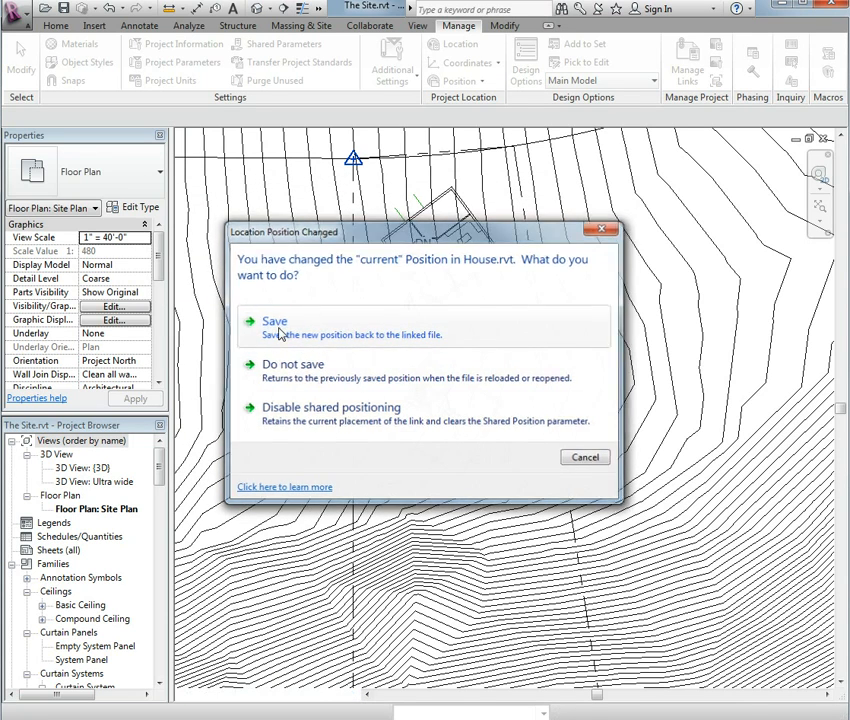
click(279, 334)
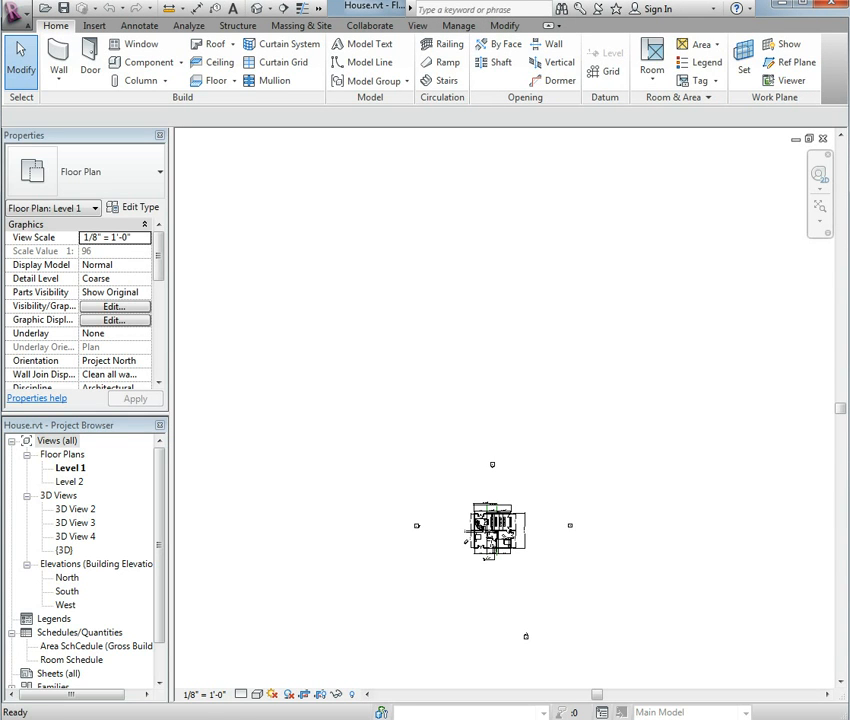
Reveal the hidden elements in House.rvt's Level 1 plan and select the survey point.
click(352, 694)
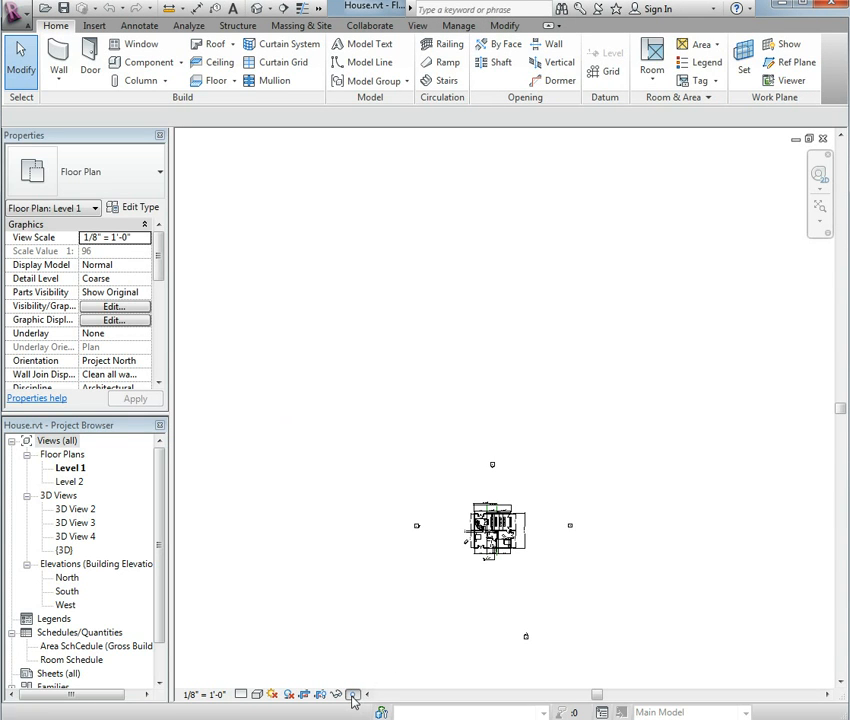
click(417, 471)
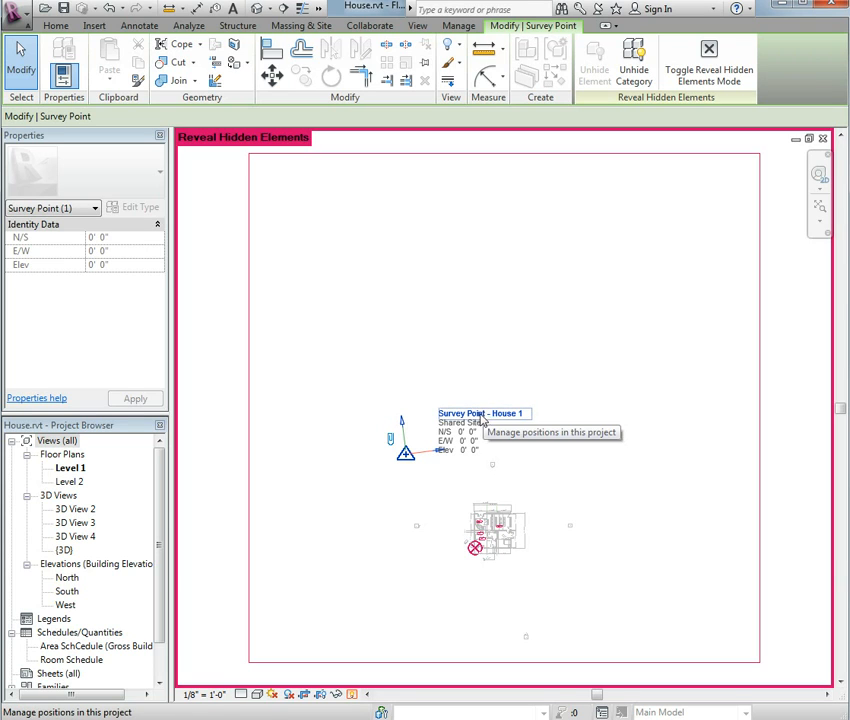
click(397, 517)
click(404, 454)
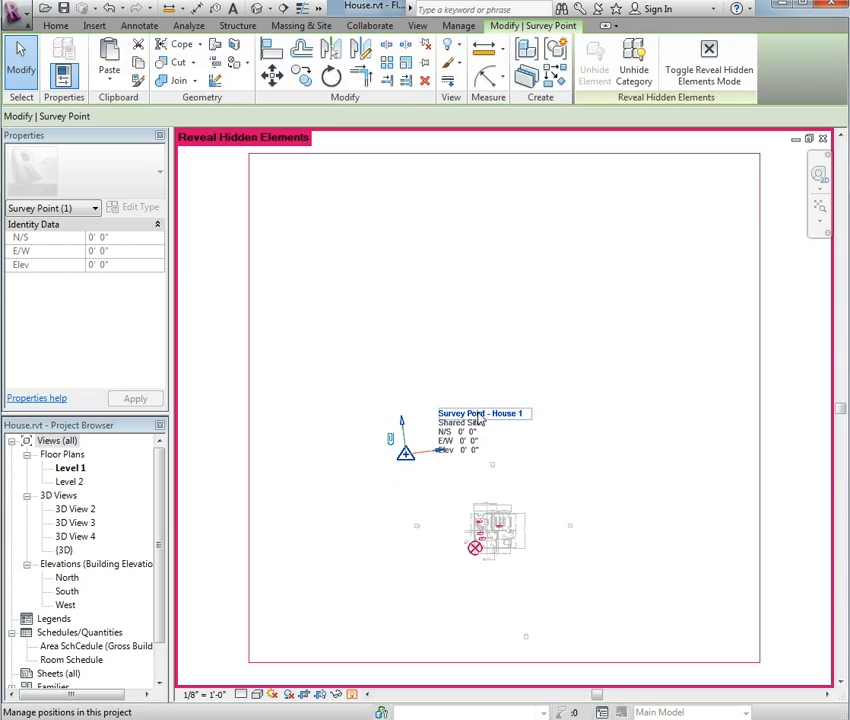
click(478, 413)
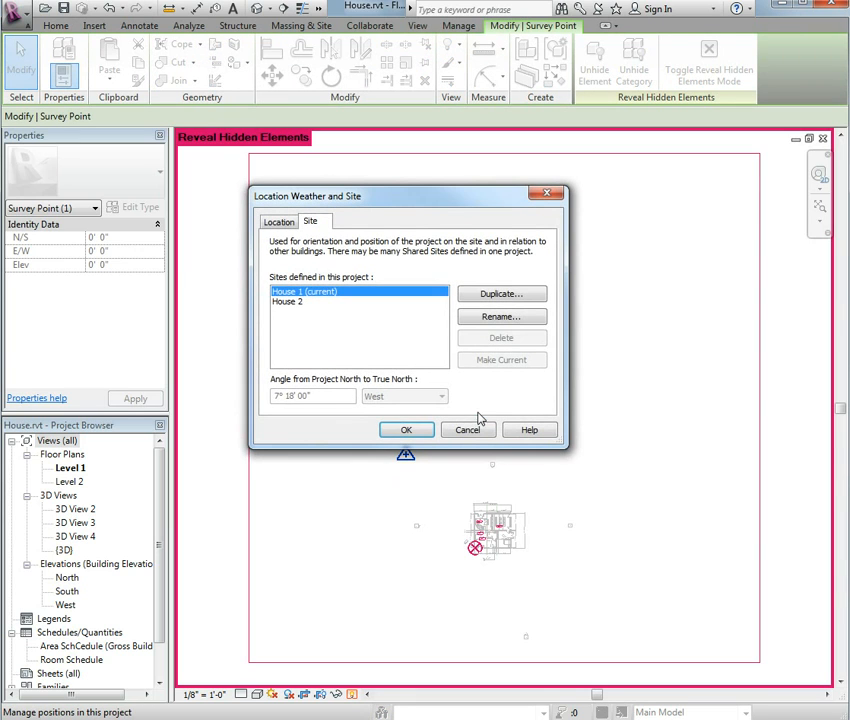
click(290, 303)
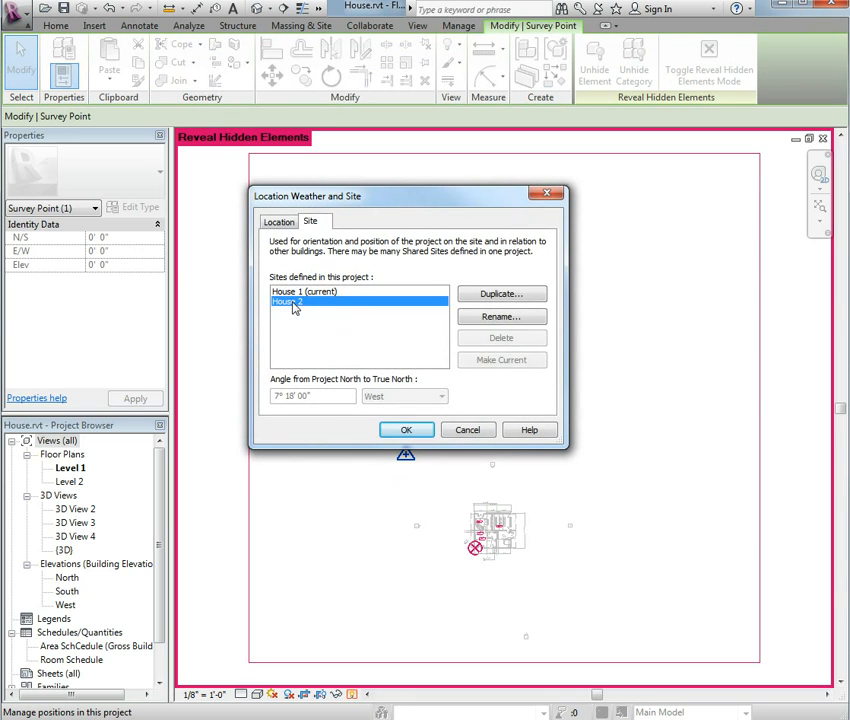
click(405, 430)
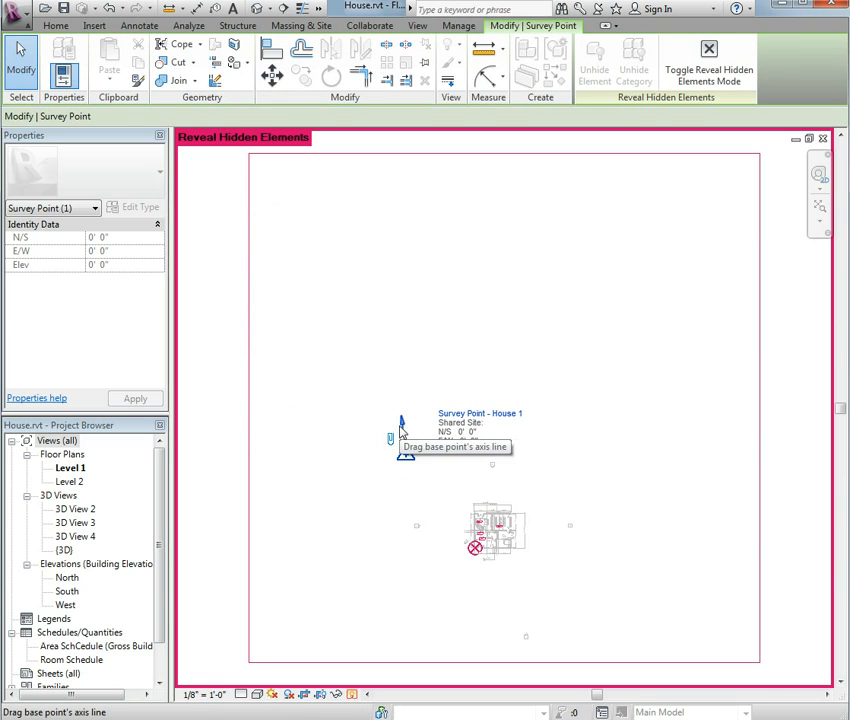
Make House 2 the current site in House.rvt from the survey point's position settings.
click(445, 413)
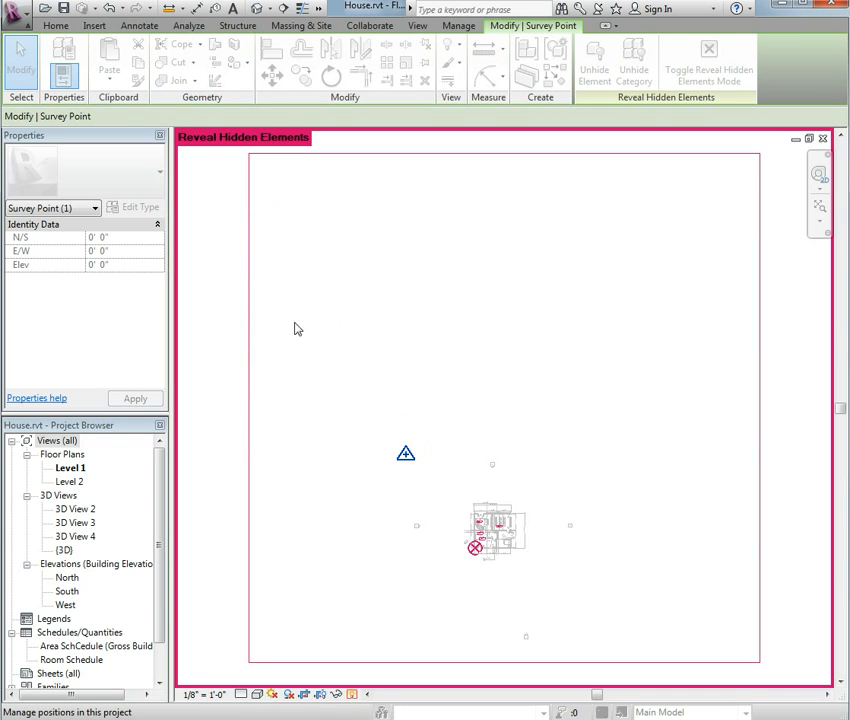
click(290, 304)
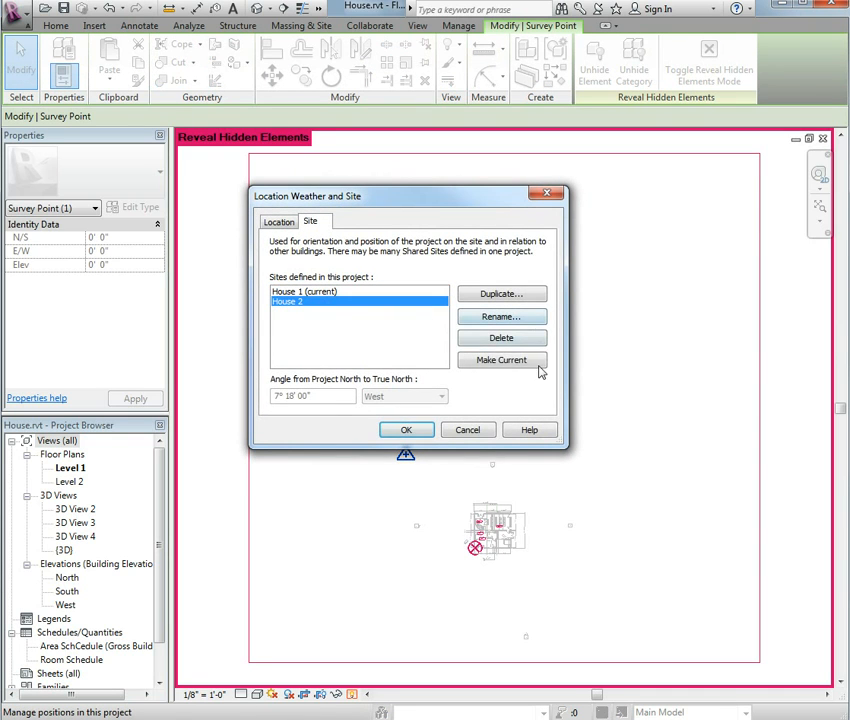
click(506, 364)
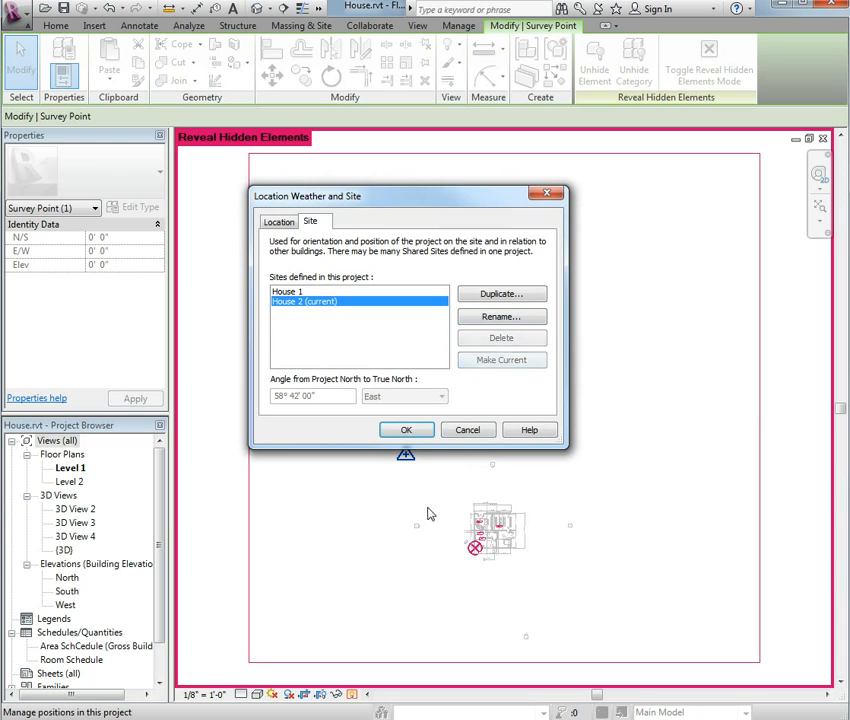
click(408, 430)
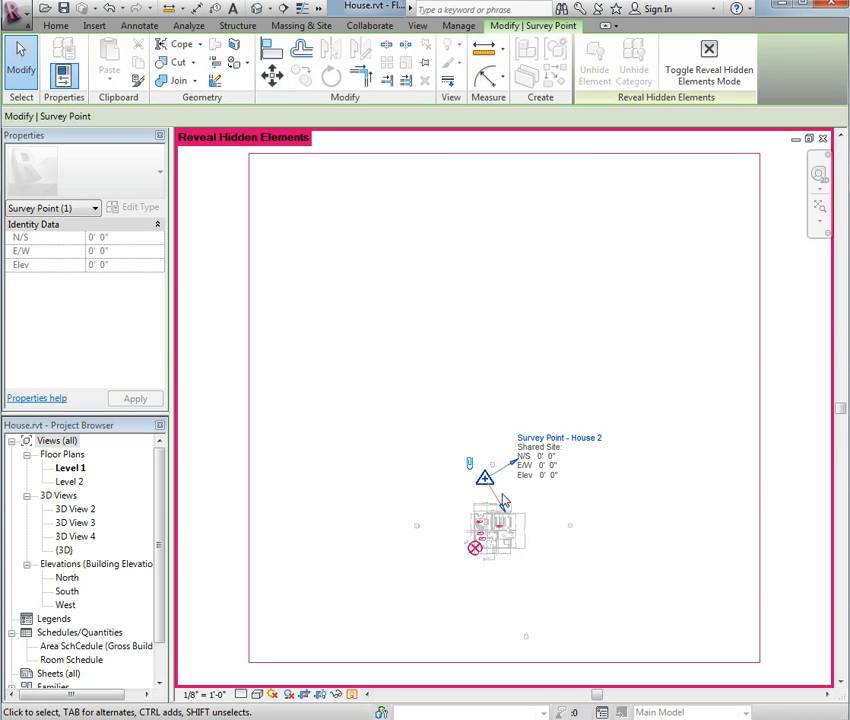
Review the sites defined in House.rvt without changing them, and inspect the project base point.
click(578, 446)
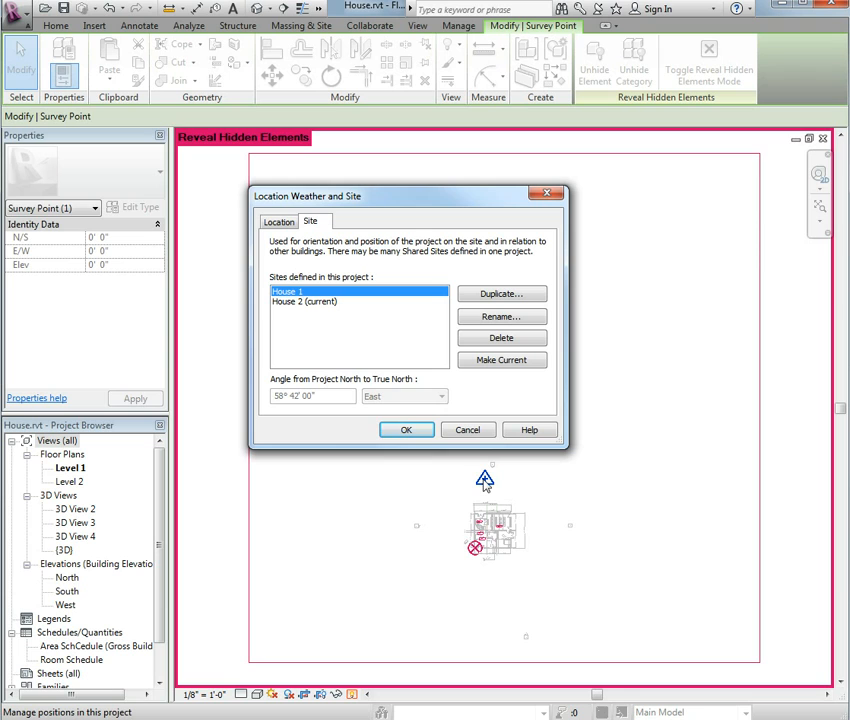
click(468, 430)
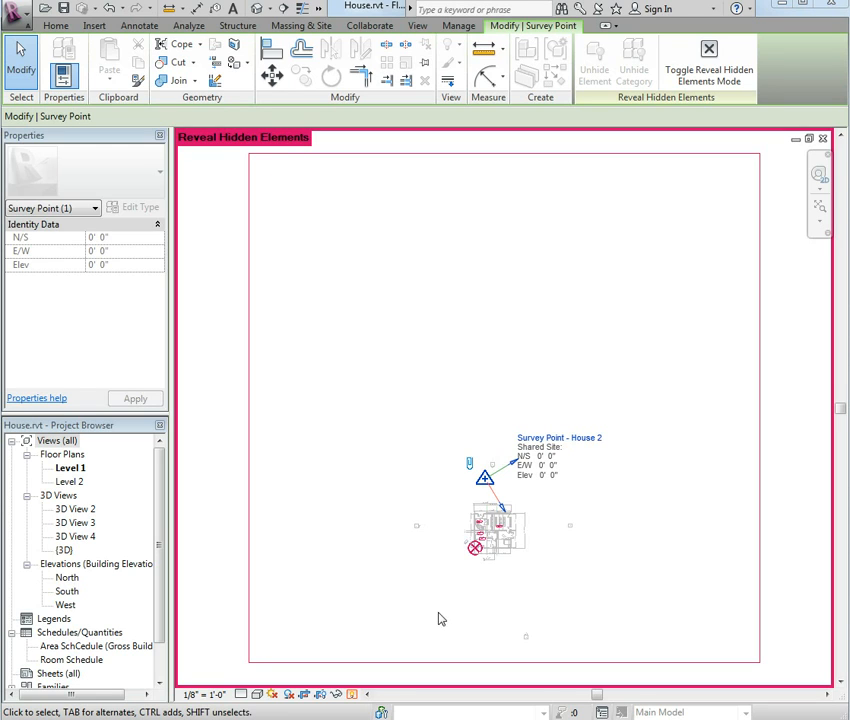
click(476, 549)
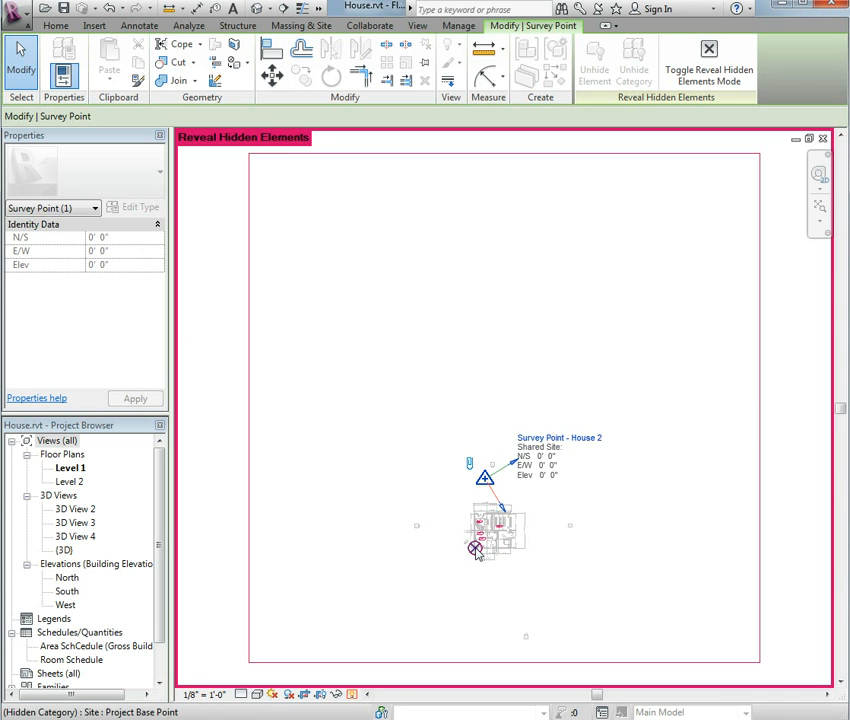
Try moving the project base point away from its place in House.rvt's Level 1 plan, and undo the move.
click(474, 549)
click(476, 600)
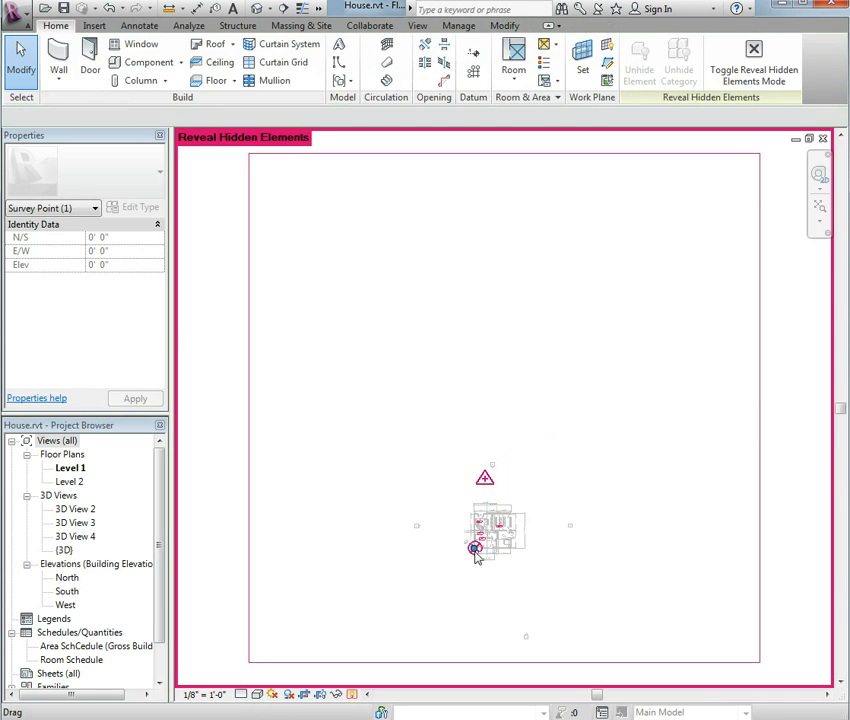
click(476, 549)
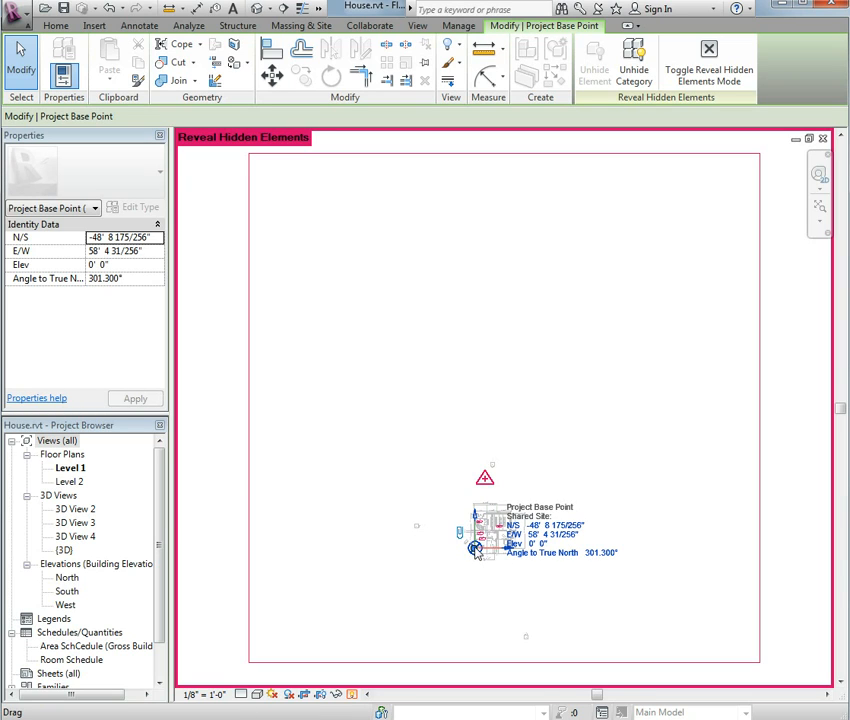
drag(480, 549, 331, 608)
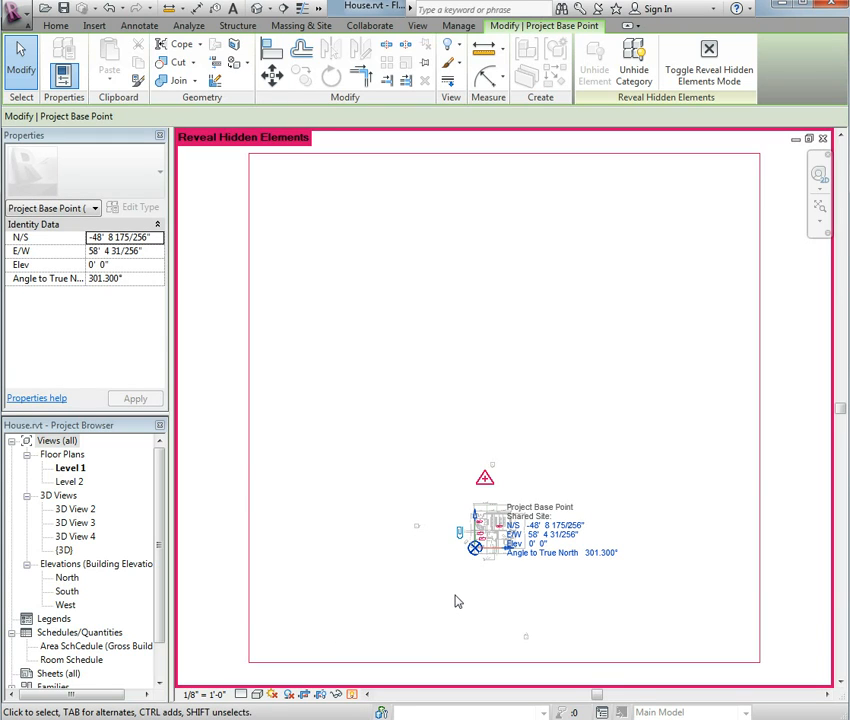
mouse_move(478, 553)
mouse_down()
mouse_move(374, 592)
mouse_move(491, 623)
mouse_move(495, 584)
mouse_up()
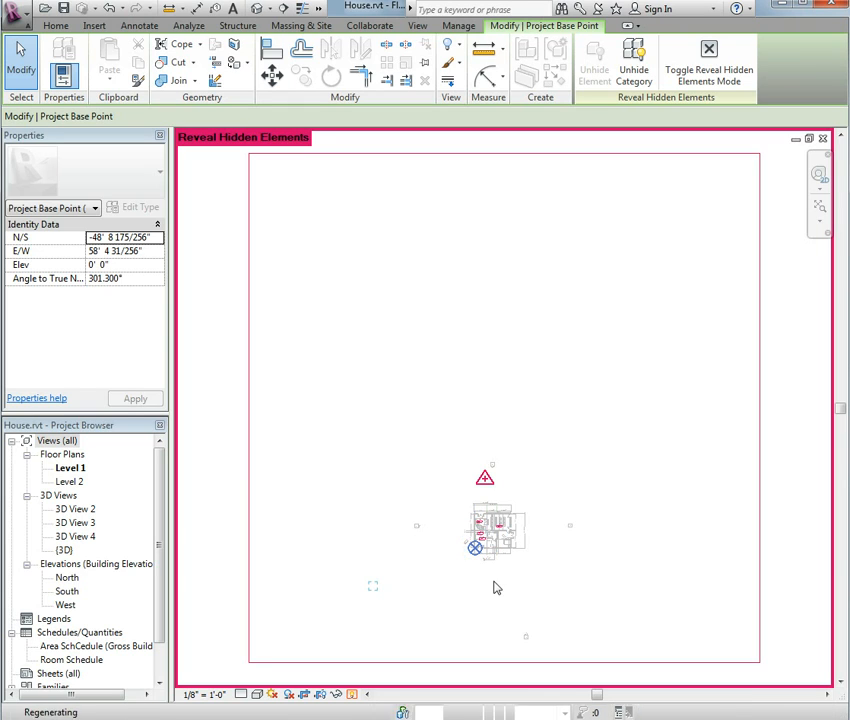
drag(501, 540, 484, 538)
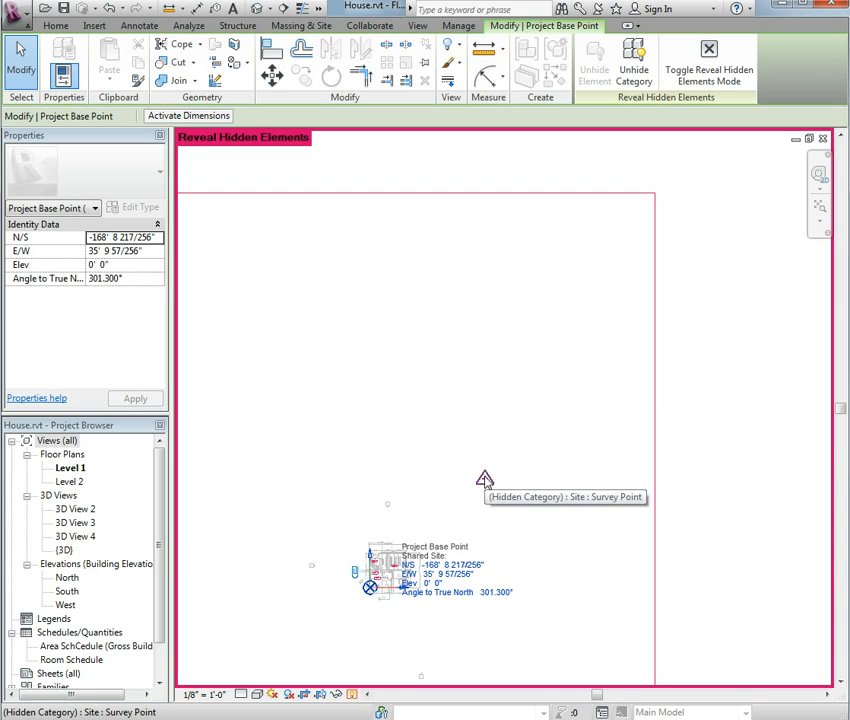
key(ctrl+z)
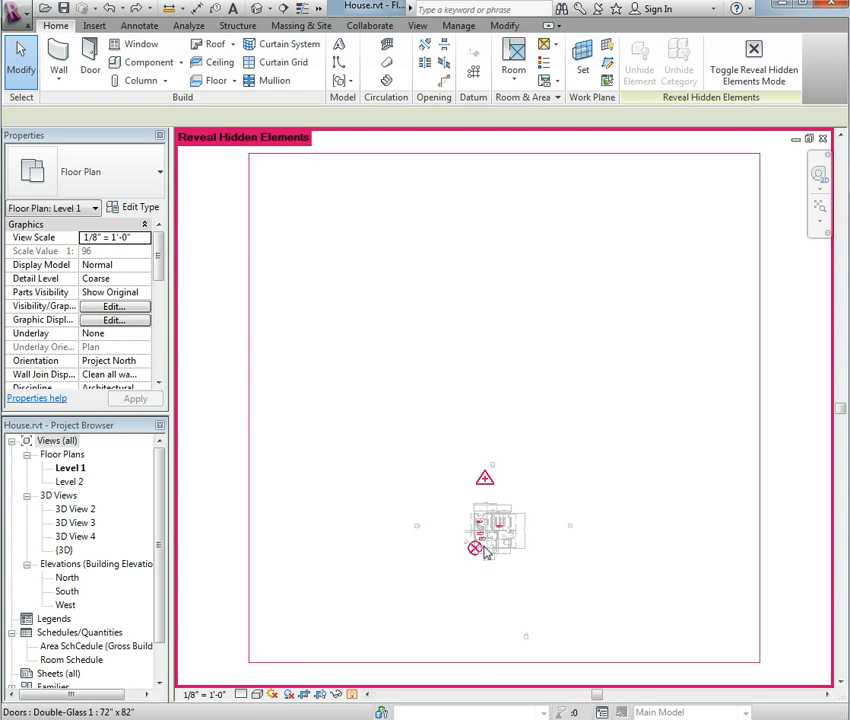
Move the project base point a short distance to test its effect on the house and its spot coordinates, and undo it.
scroll(502, 562, up, 3)
scroll(502, 562, up, 5)
middle_drag(448, 662, 566, 539)
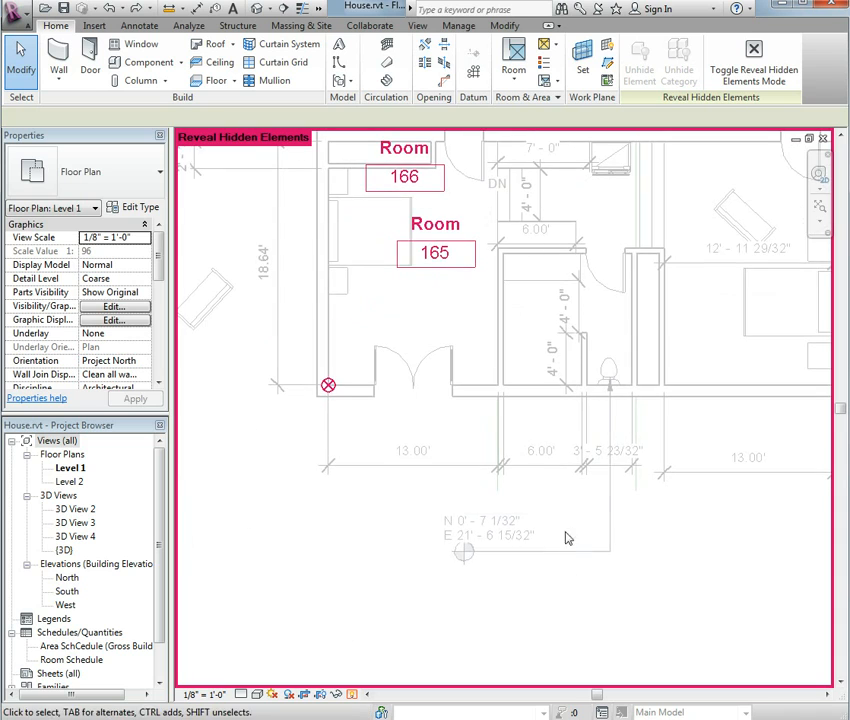
scroll(552, 541, down, 2)
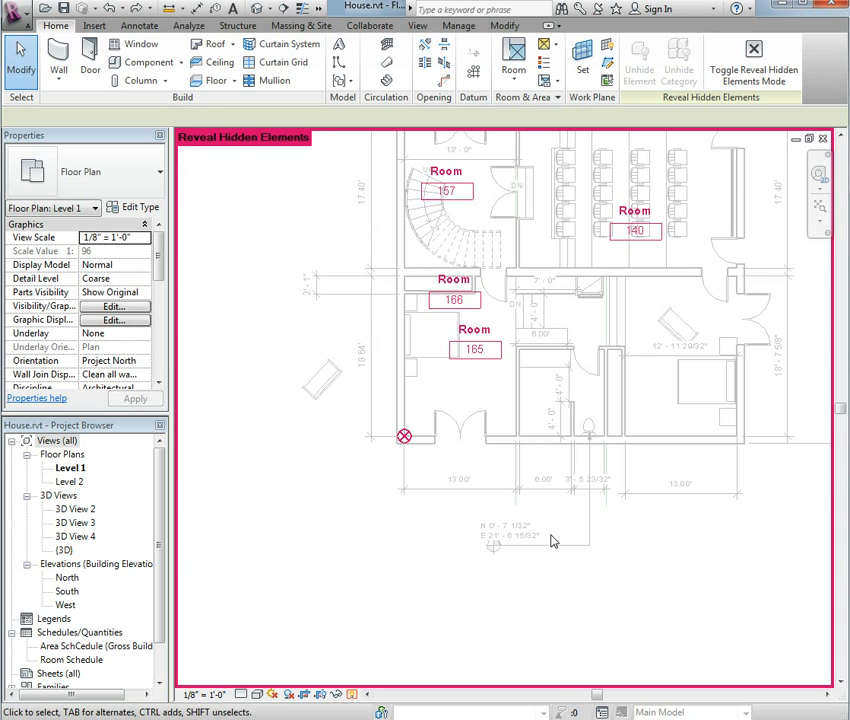
click(405, 439)
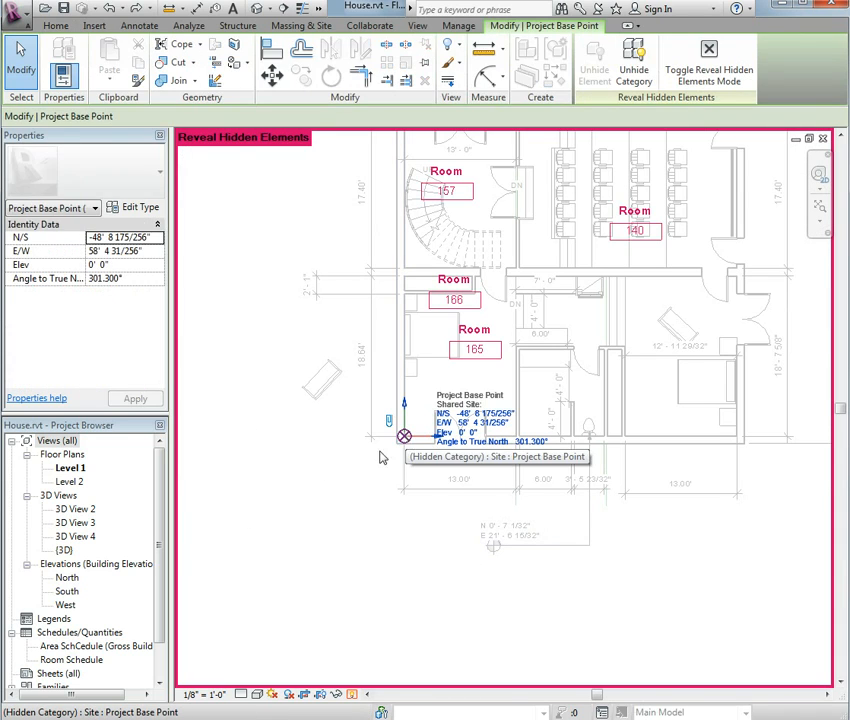
click(300, 493)
drag(300, 494, 299, 494)
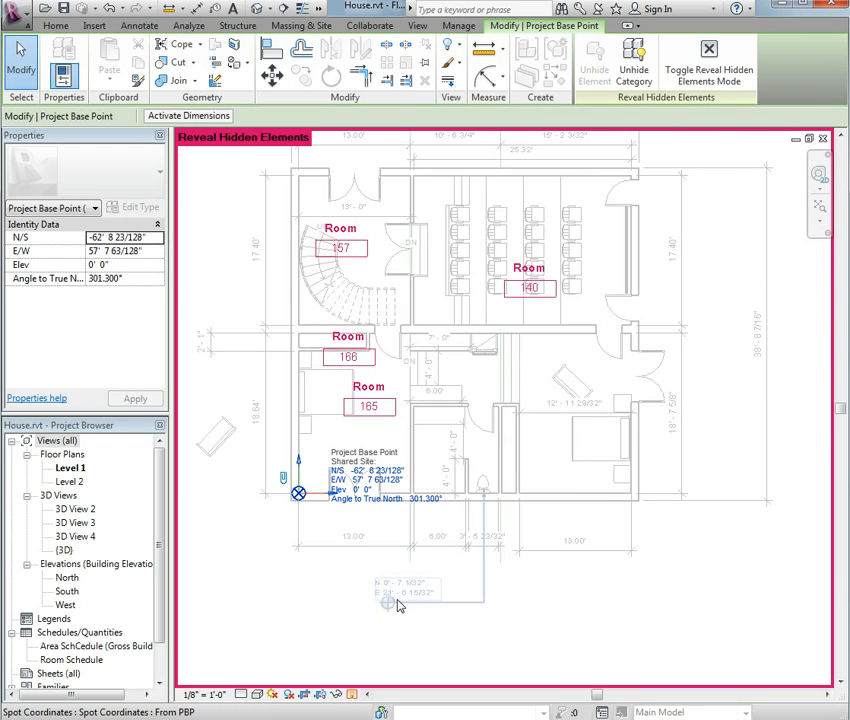
scroll(408, 610, down, 3)
click(322, 640)
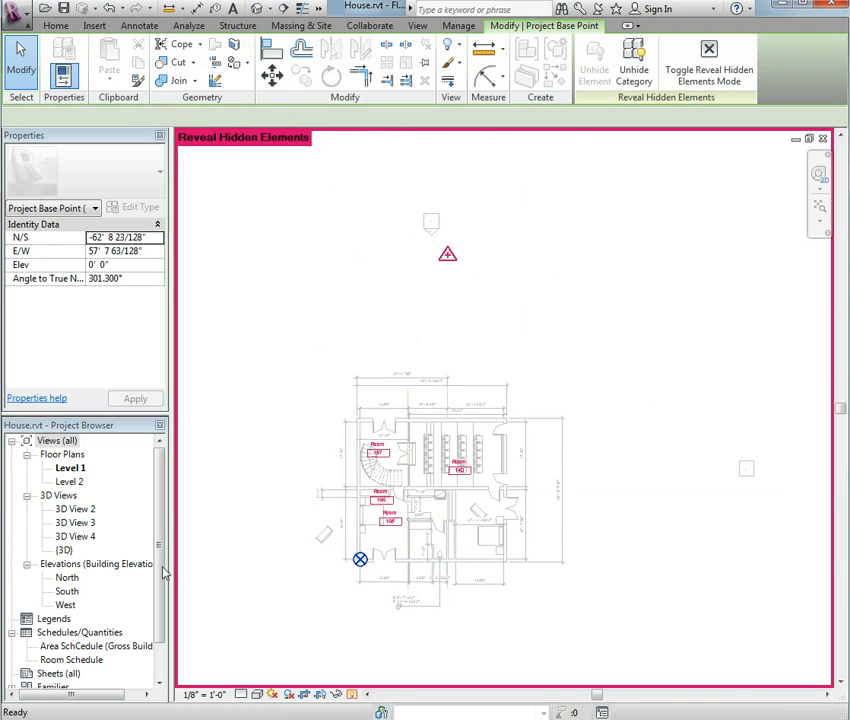
scroll(326, 650, up, 3)
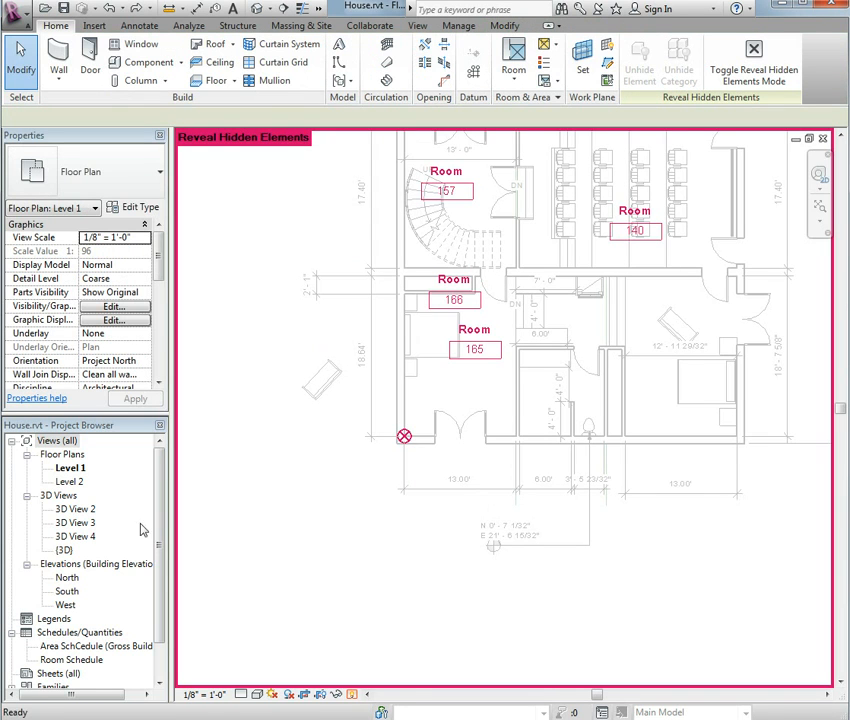
Select the project base point at the house corner and examine its shared coordinates relative to the survey point.
scroll(493, 537, down, 3)
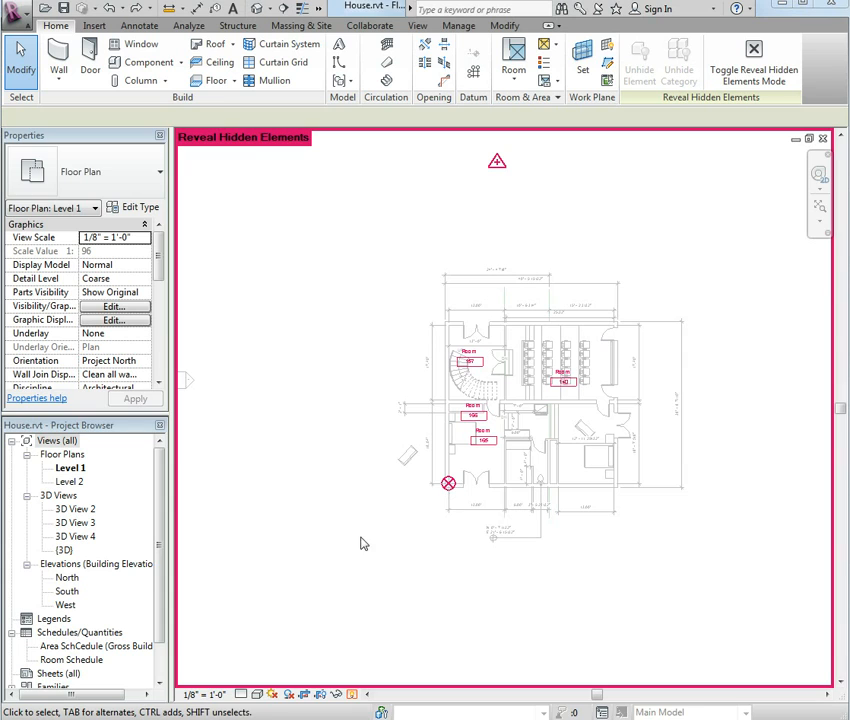
click(449, 482)
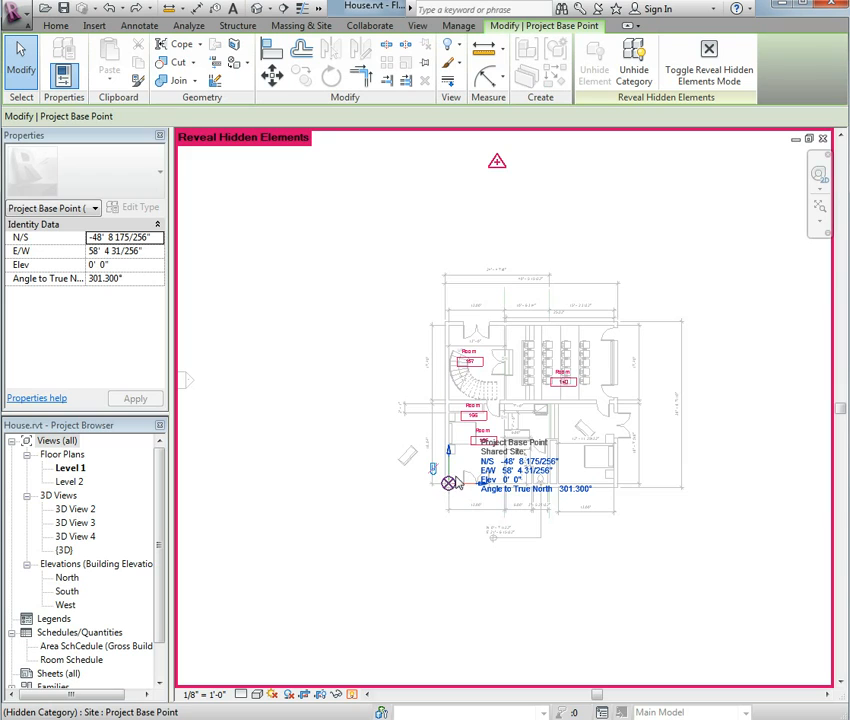
drag(617, 317, 618, 320)
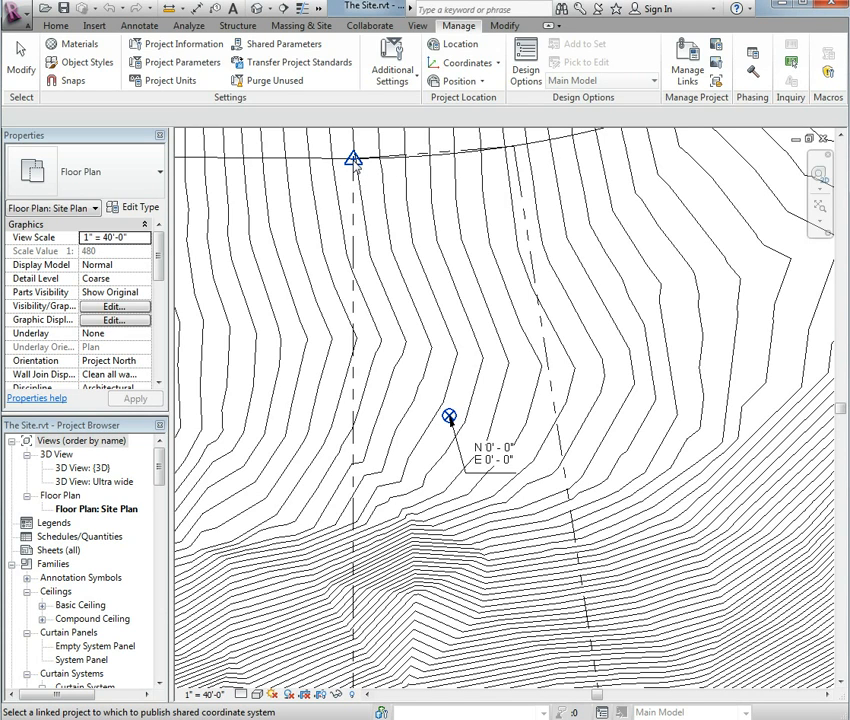
Try moving the survey point in The Site.rvt's site plan to the neighbouring property-line corner, and undo the move.
click(355, 161)
key(Tab)
click(355, 162)
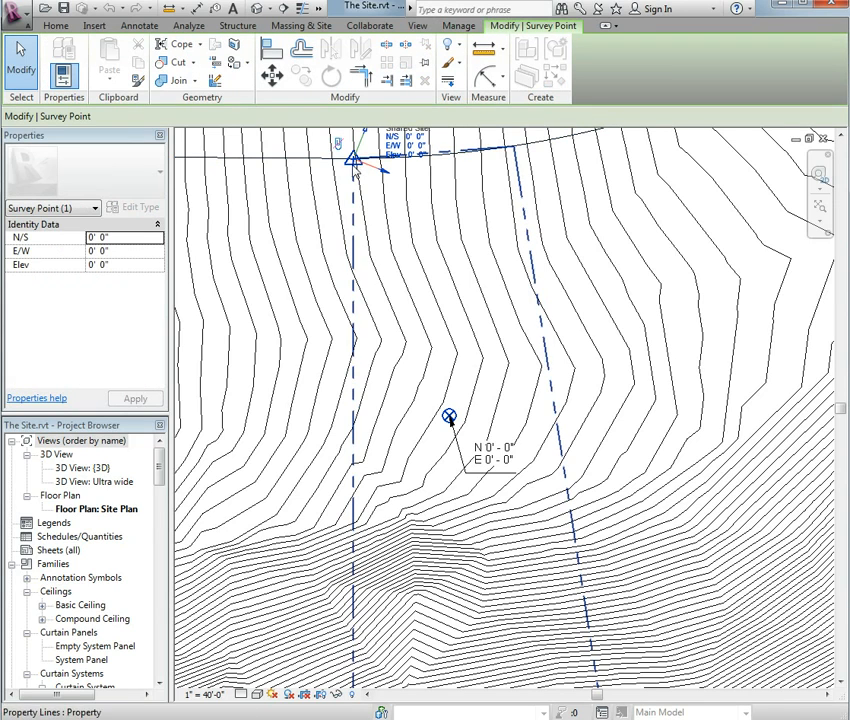
drag(357, 163, 514, 147)
key(ctrl+z)
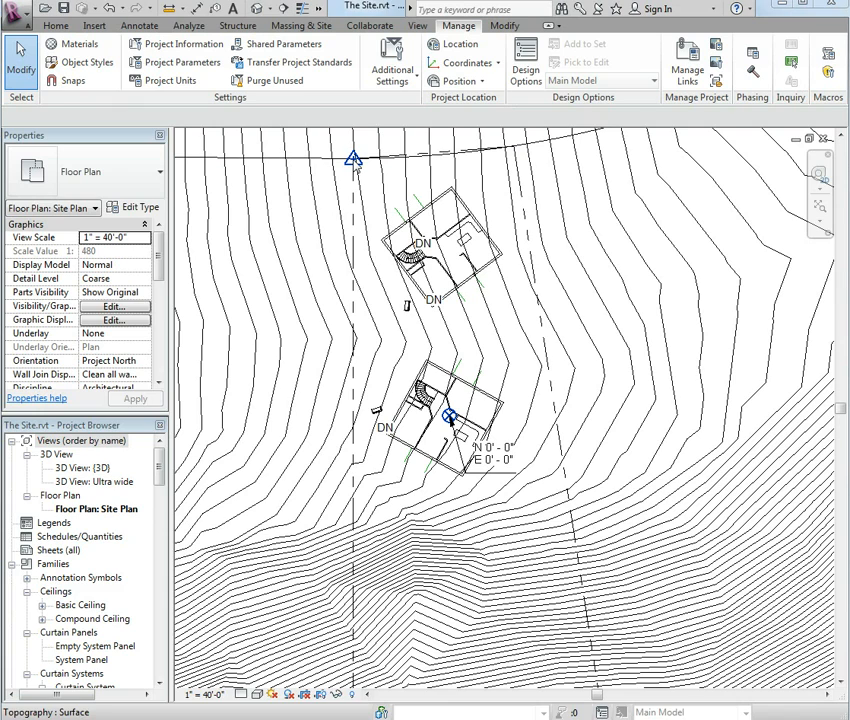
Move the site's survey point to the other road-side property corner, at N/S 32' 5 53/64" and E/W 66' 2 167/256".
click(355, 164)
drag(356, 167, 513, 145)
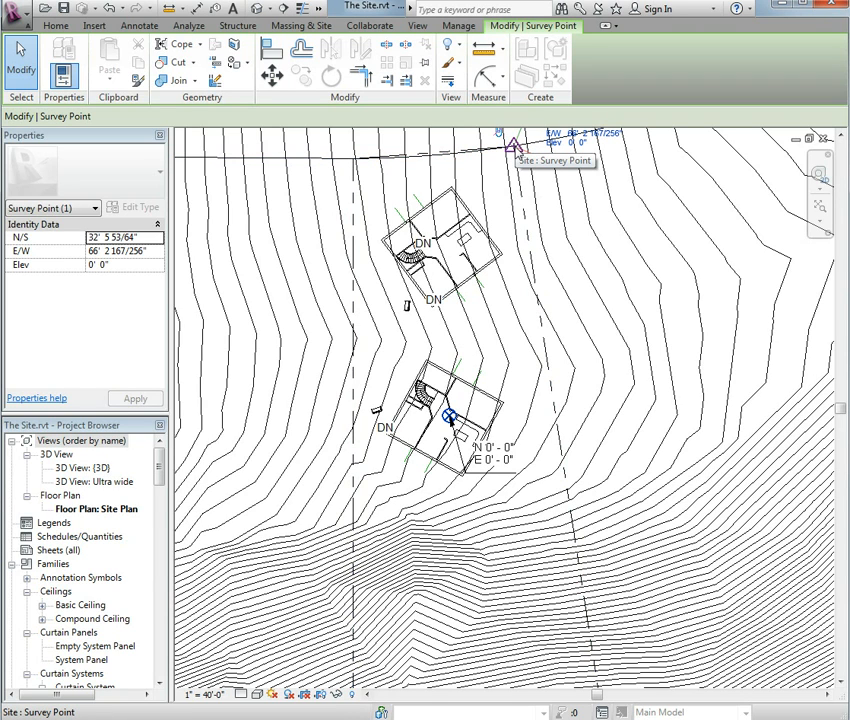
middle_drag(512, 147, 509, 197)
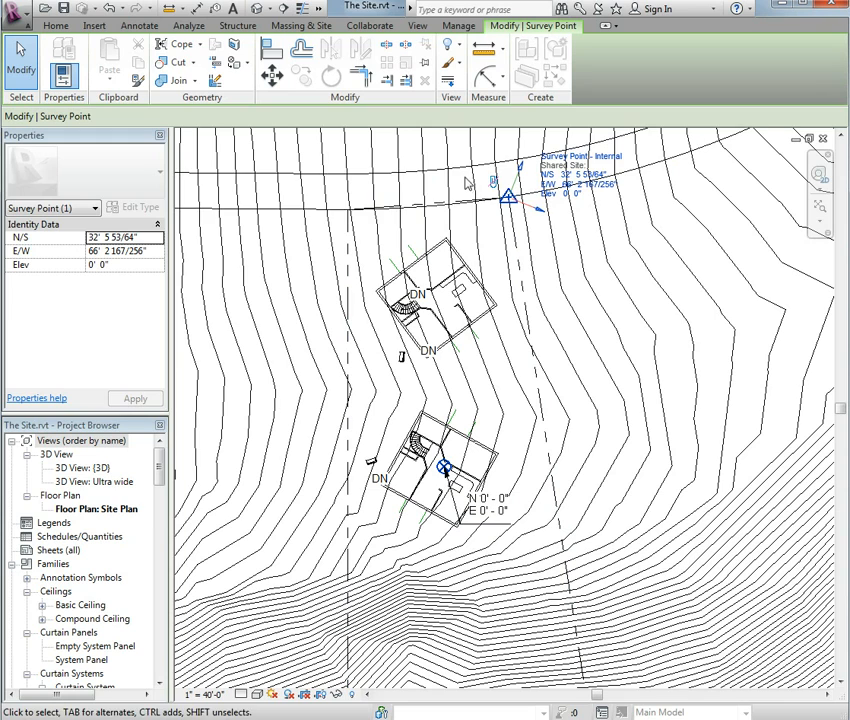
Change the spot coordinate at the site's project base point to the Shared type.
click(475, 512)
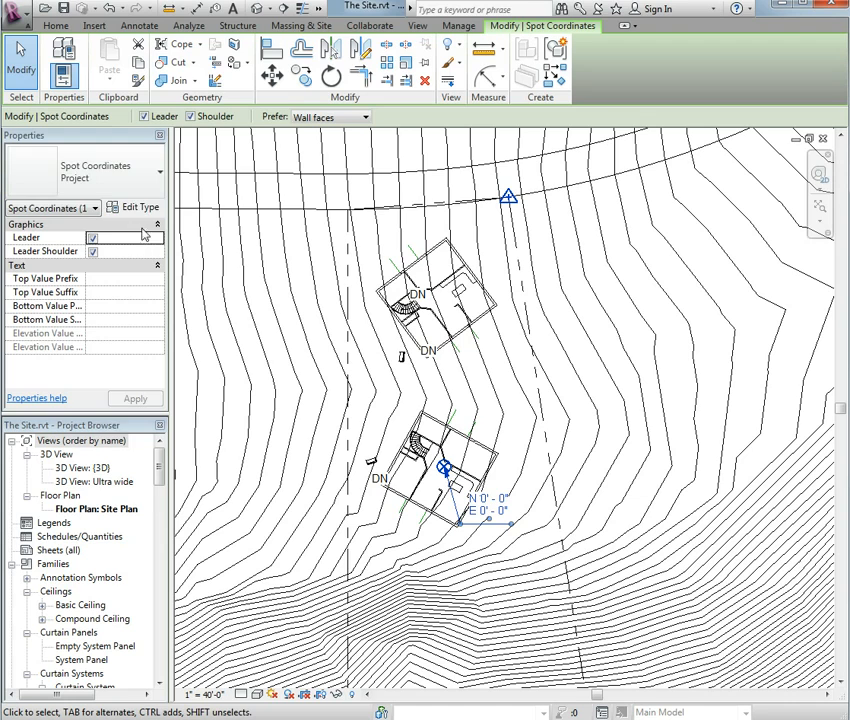
key(Escape)
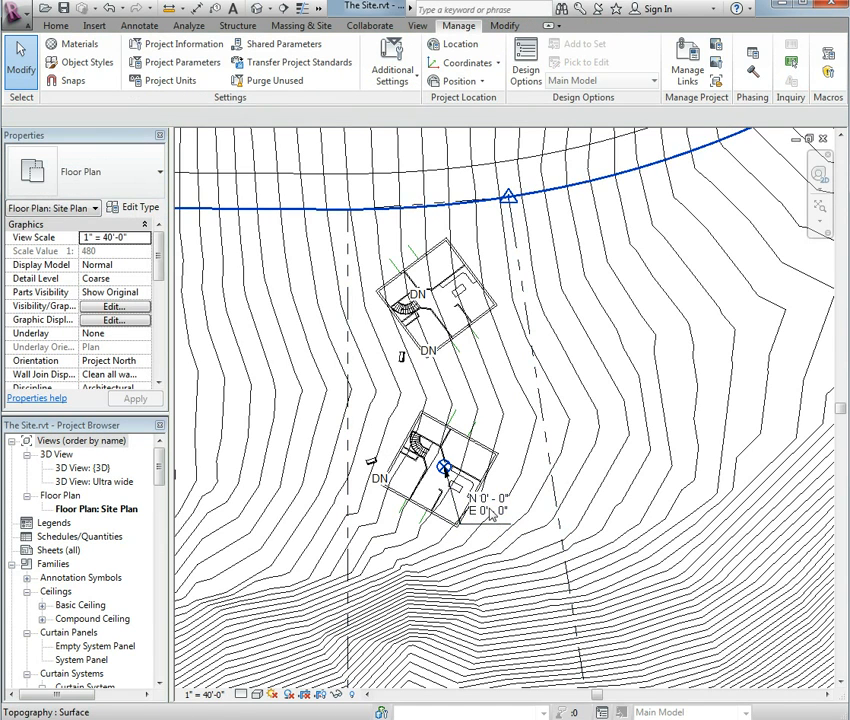
click(490, 507)
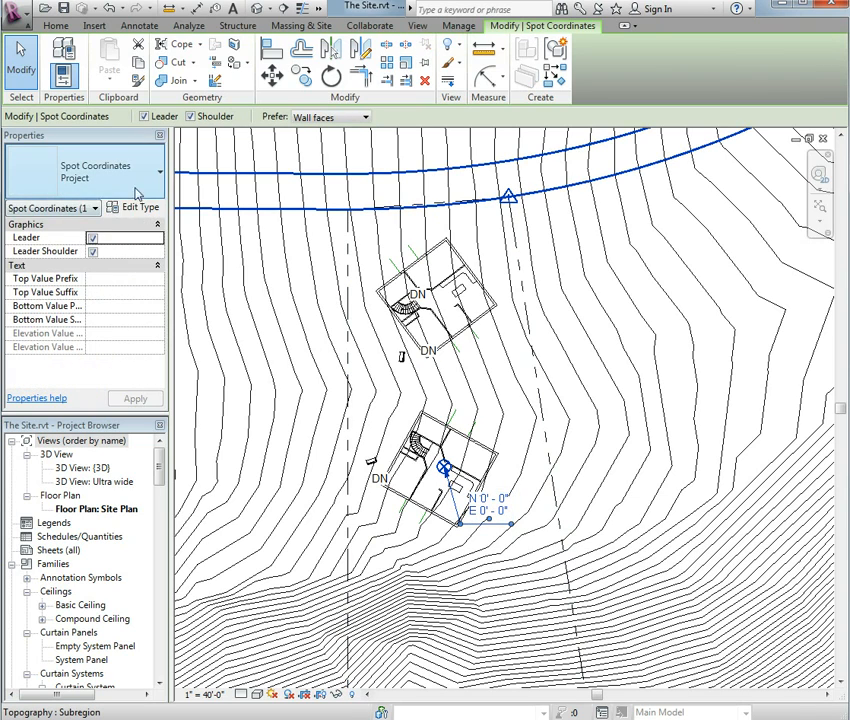
click(163, 175)
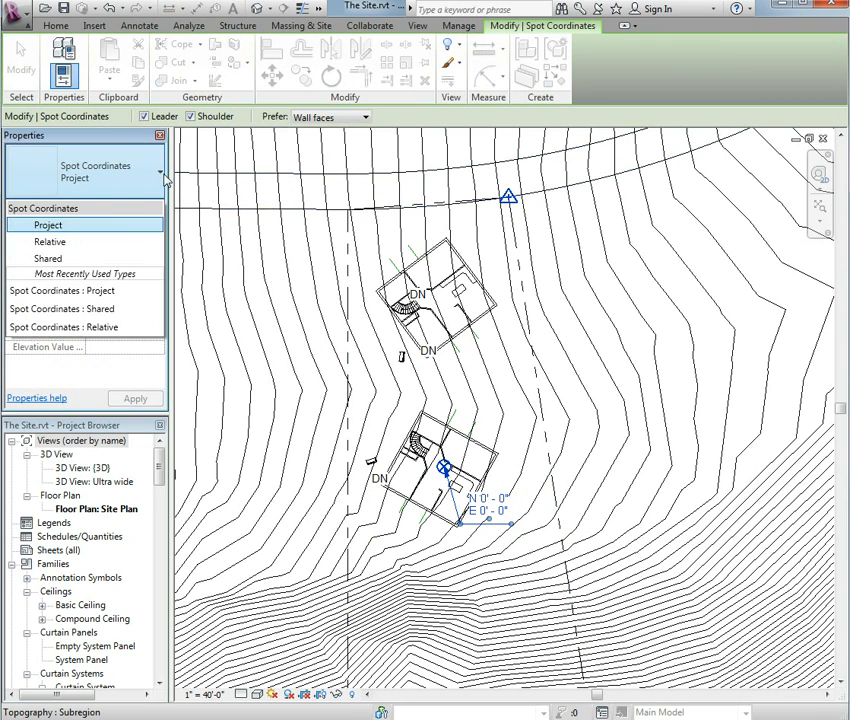
click(70, 258)
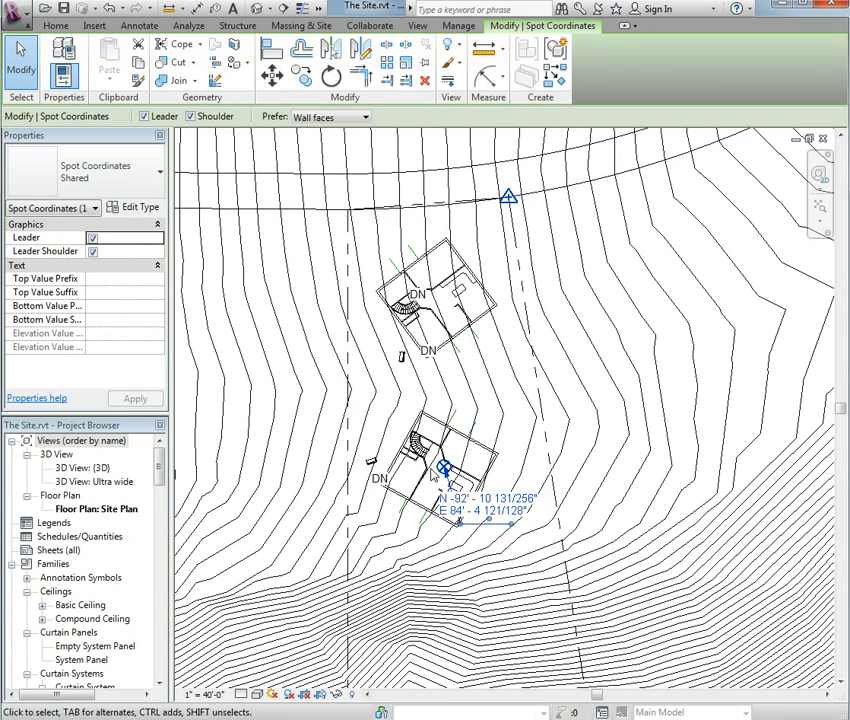
click(507, 204)
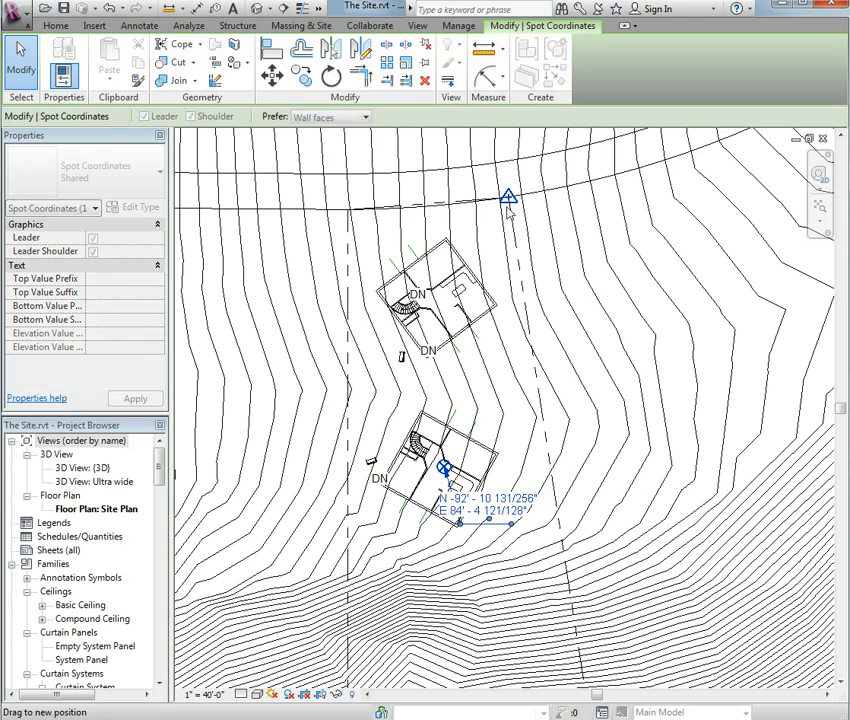
key(Escape)
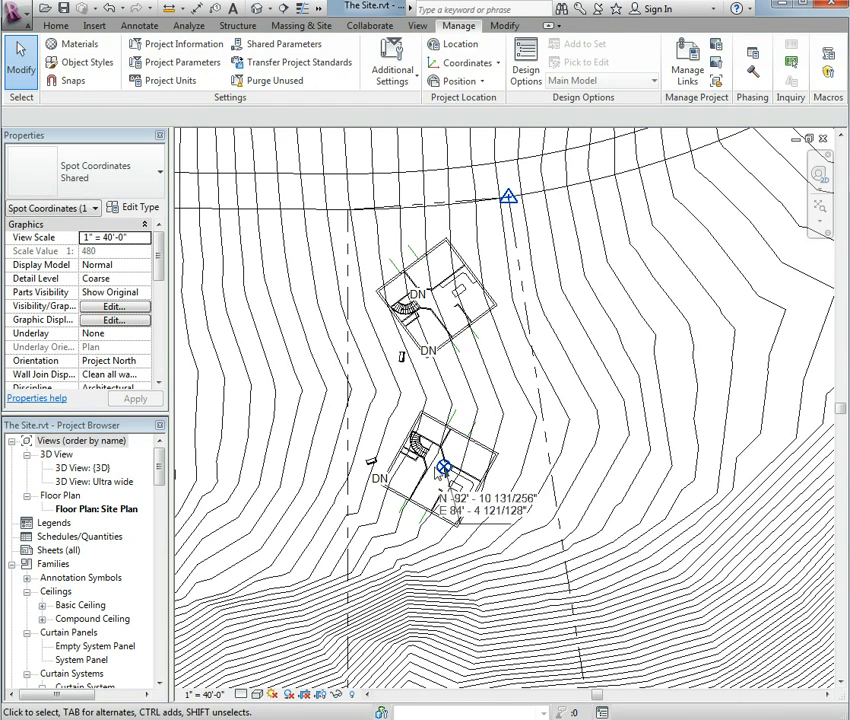
Try moving the site's project base point and its spot coordinate toward the property line beside the upper house, and undo the move.
click(443, 468)
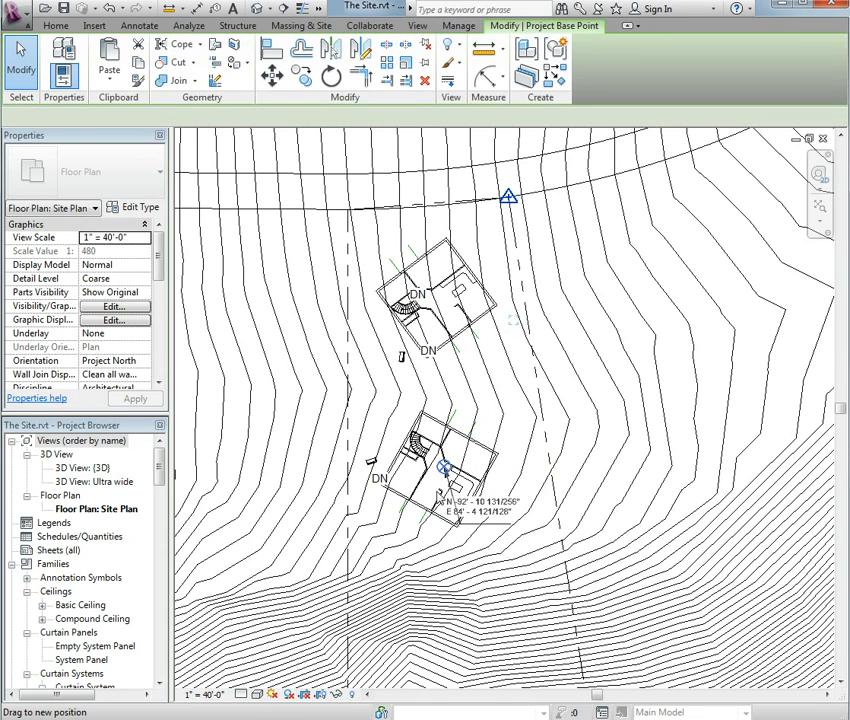
drag(443, 468, 513, 320)
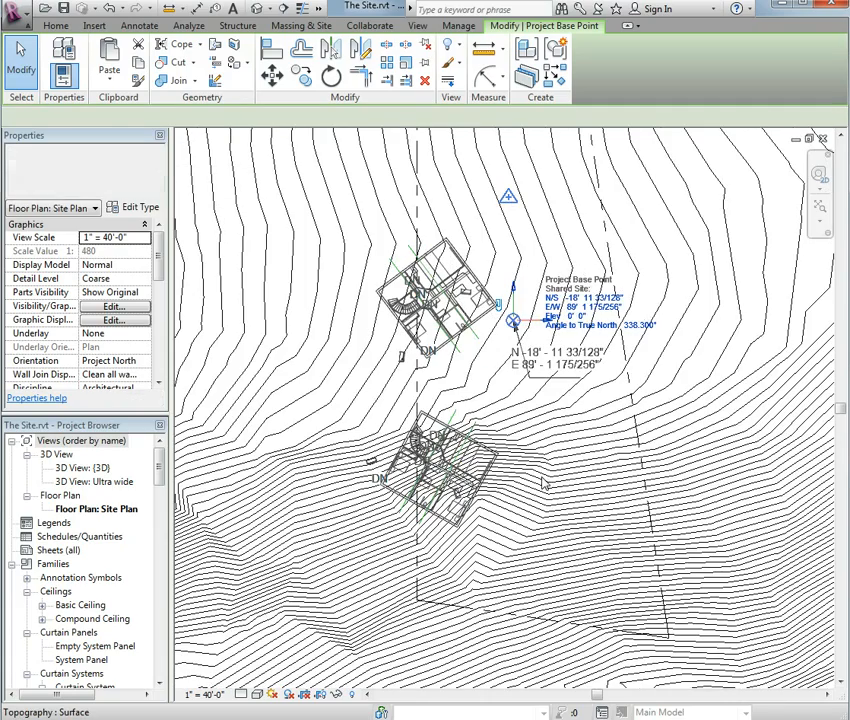
key(ctrl+z)
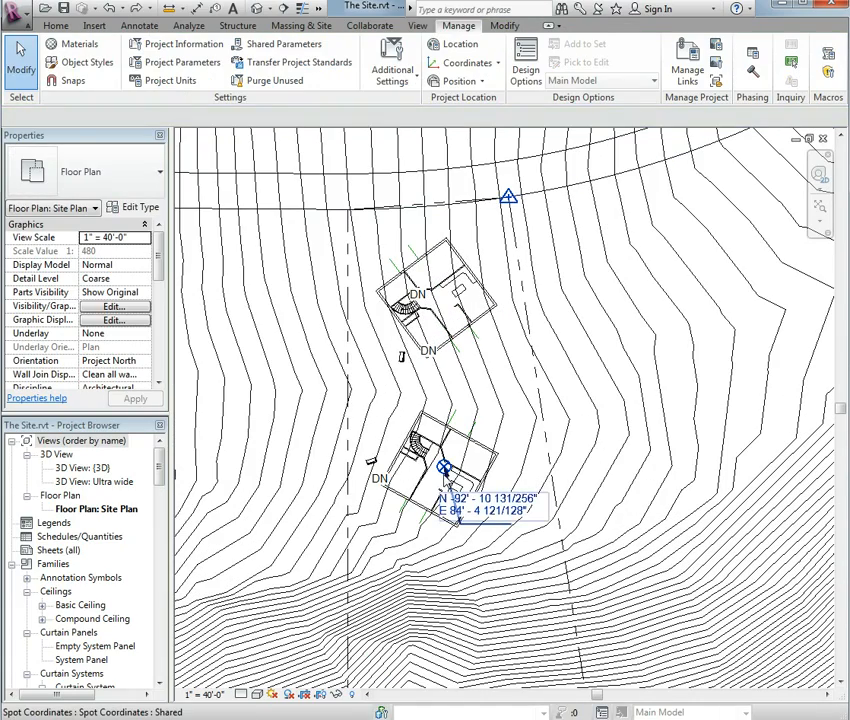
click(458, 485)
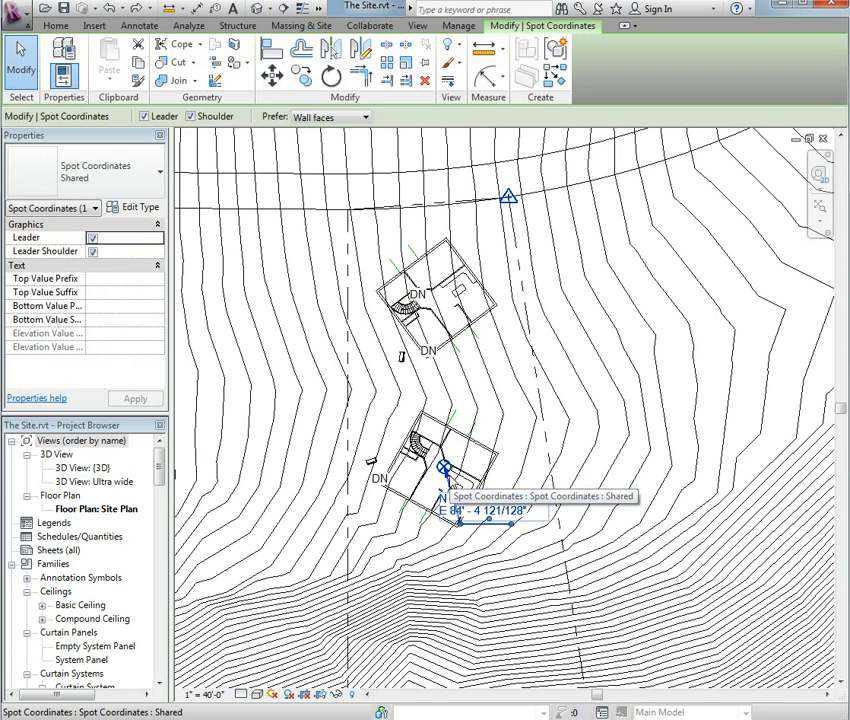
drag(460, 478, 538, 314)
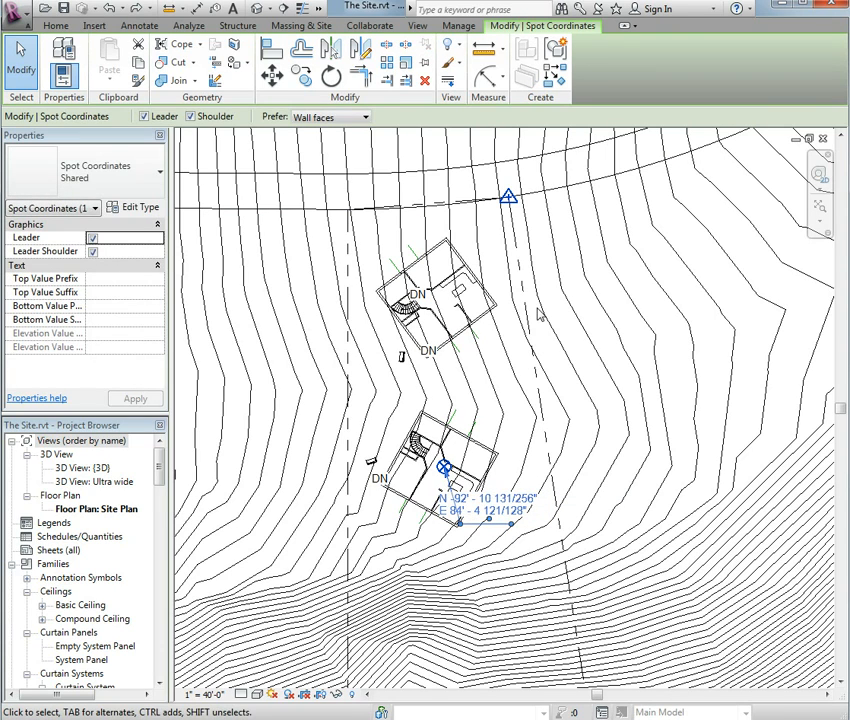
key(Escape)
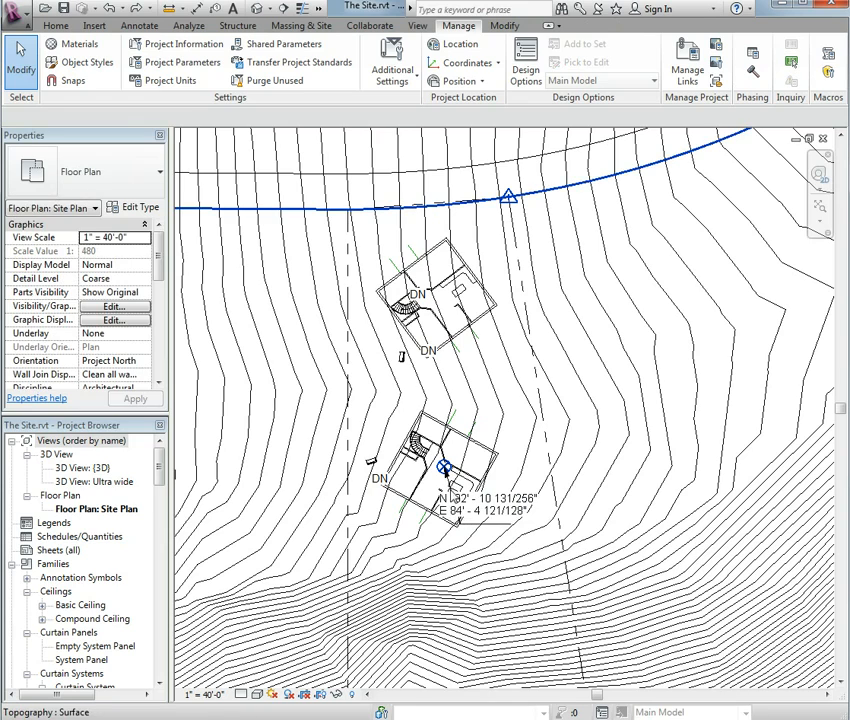
Move the survey point to the top corner of the lower house, at about N/S -73' 1" and E/W 65' 1".
click(509, 195)
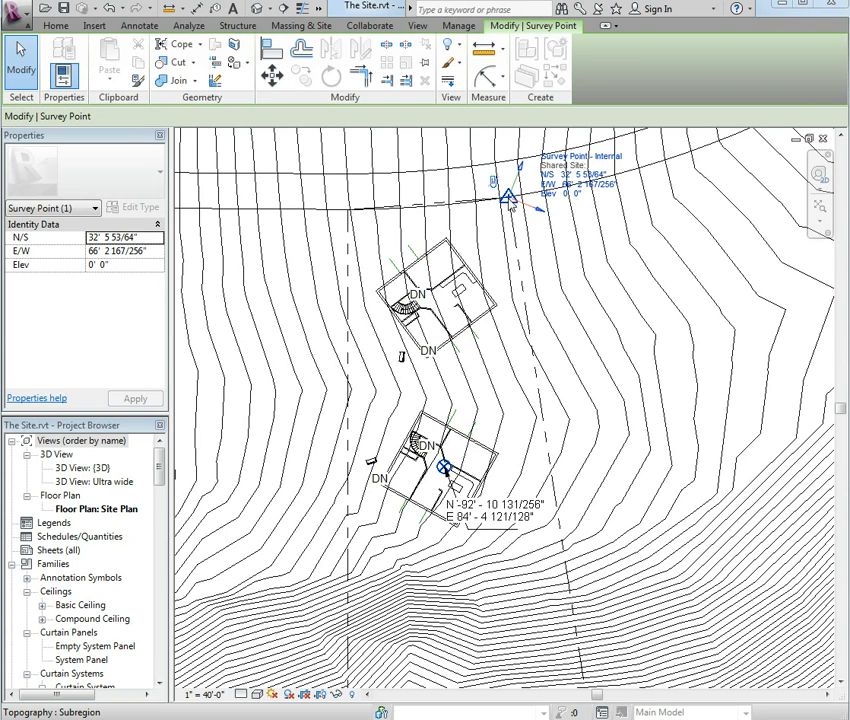
drag(506, 203, 360, 392)
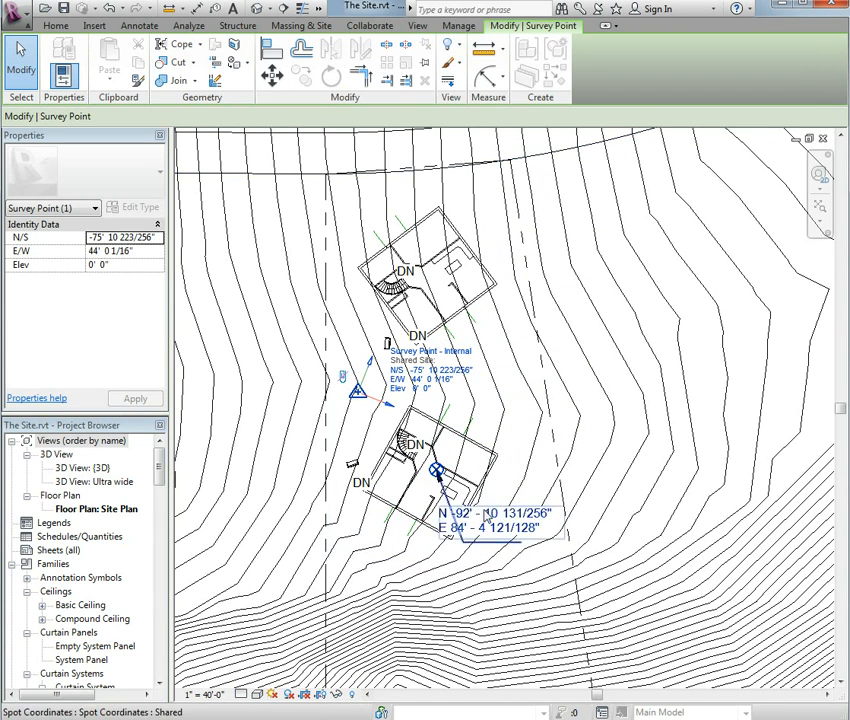
drag(359, 392, 410, 404)
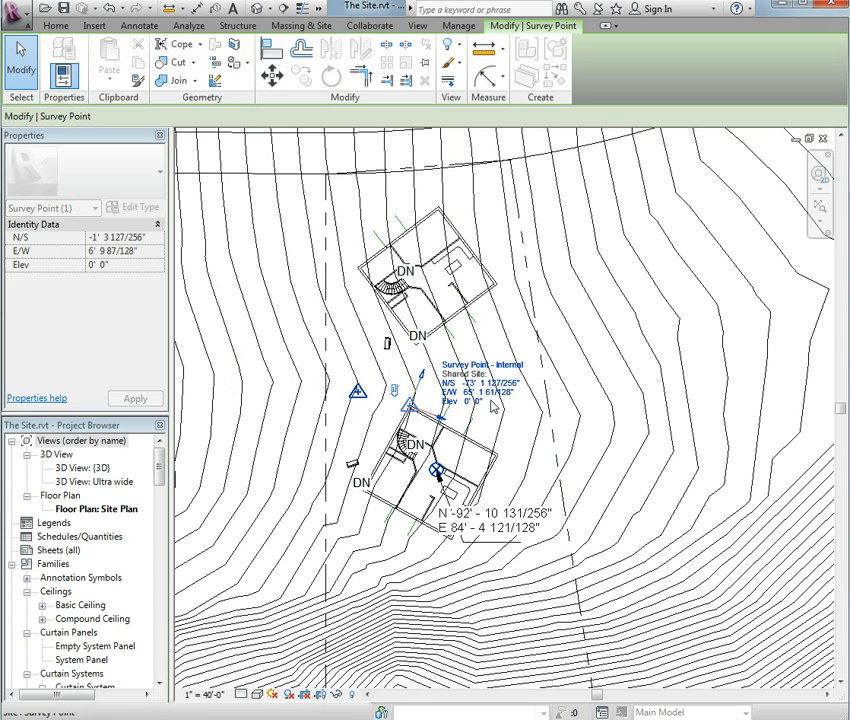
Reset the survey point to the shared origin by setting its N/S and E/W coordinates to 0.
click(492, 385)
text(0)
key(Return)
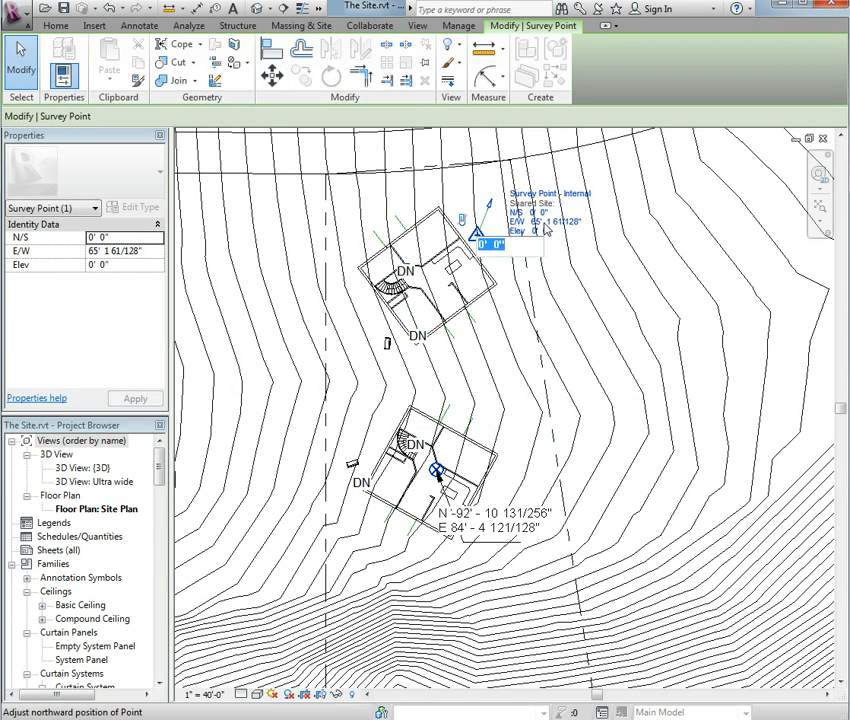
key(Tab)
text(0)
key(Return)
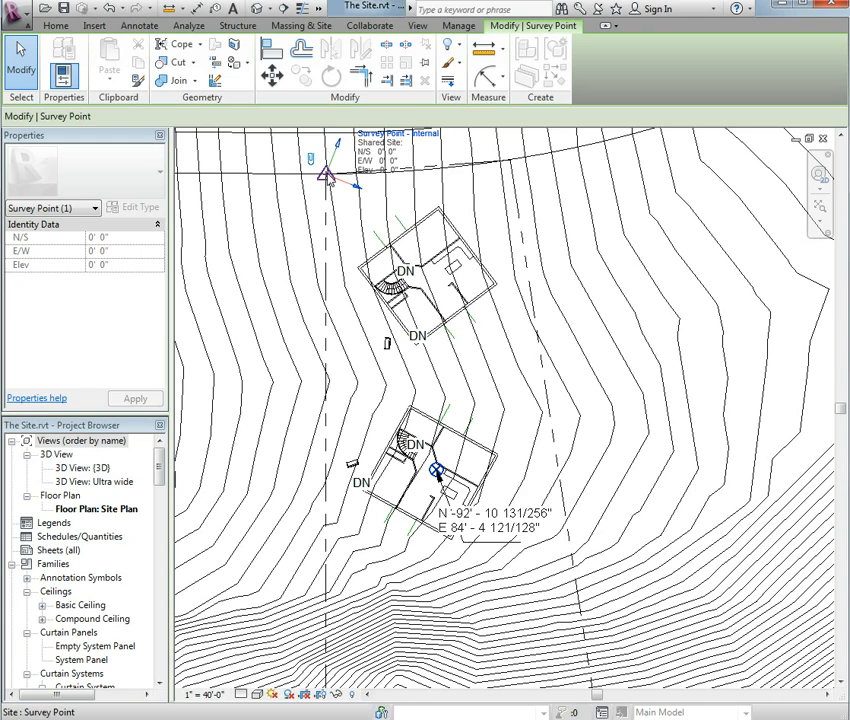
Try moving the clipped survey point around the lot and to the other road-side corner, and return it to its original property corner.
drag(329, 178, 404, 250)
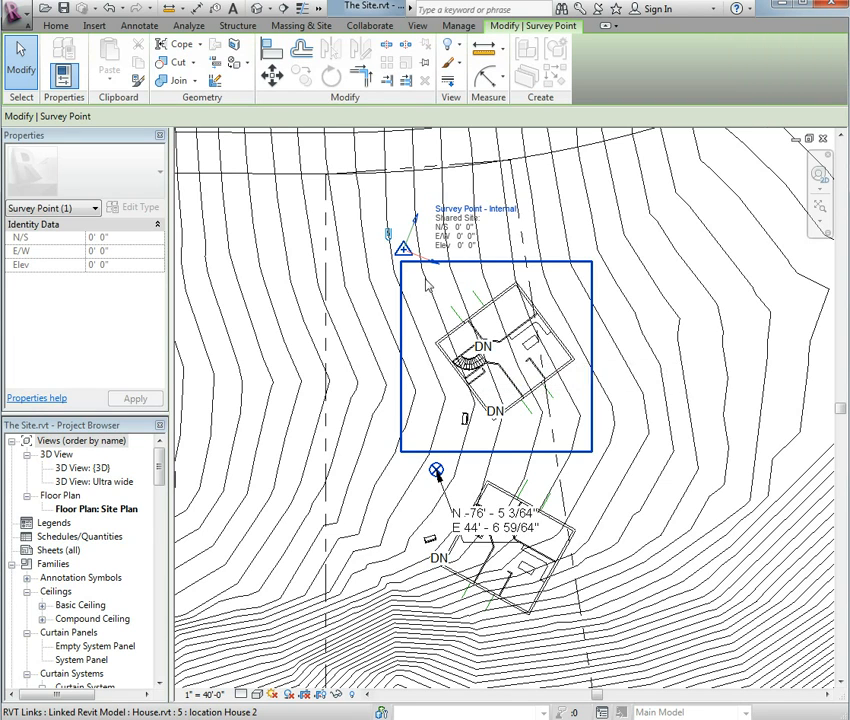
drag(403, 250, 401, 277)
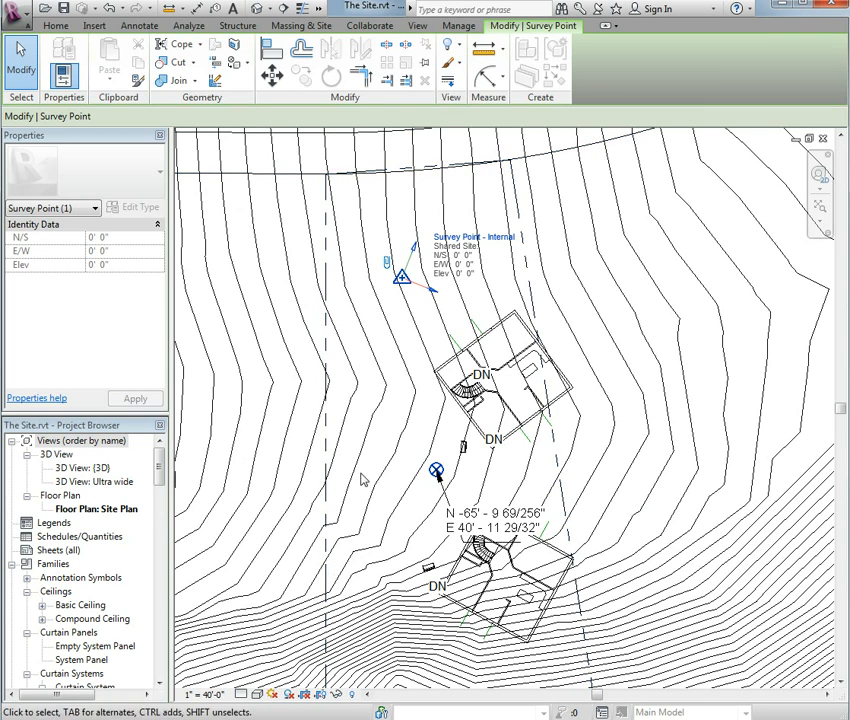
drag(401, 278, 510, 162)
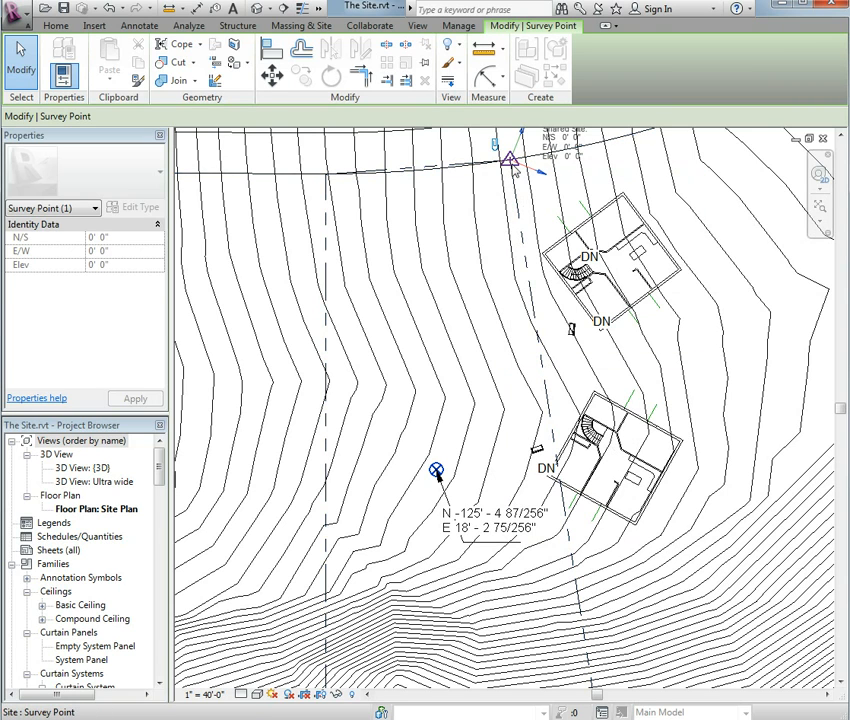
drag(510, 158, 388, 272)
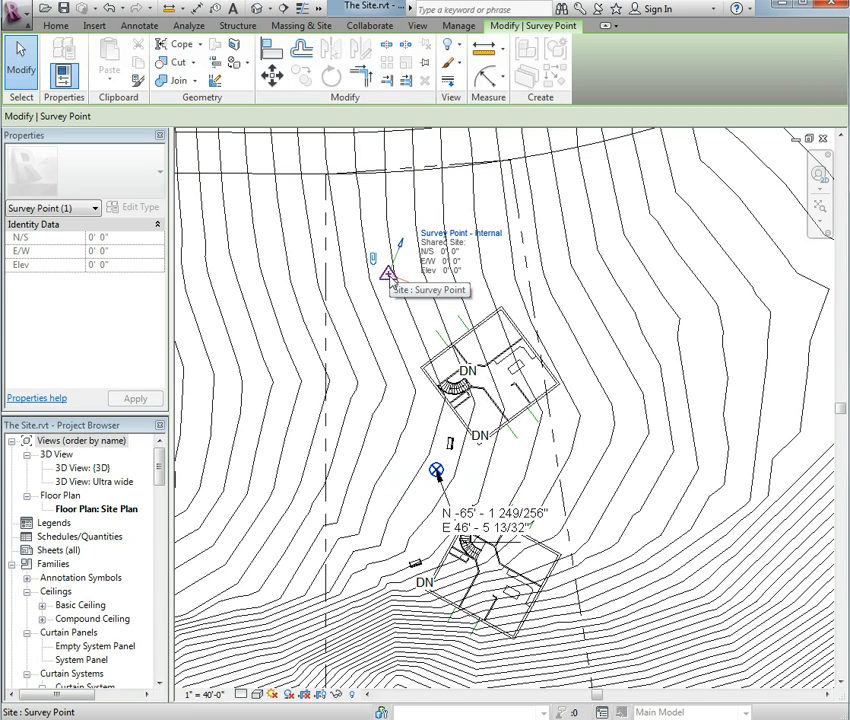
drag(387, 279, 331, 182)
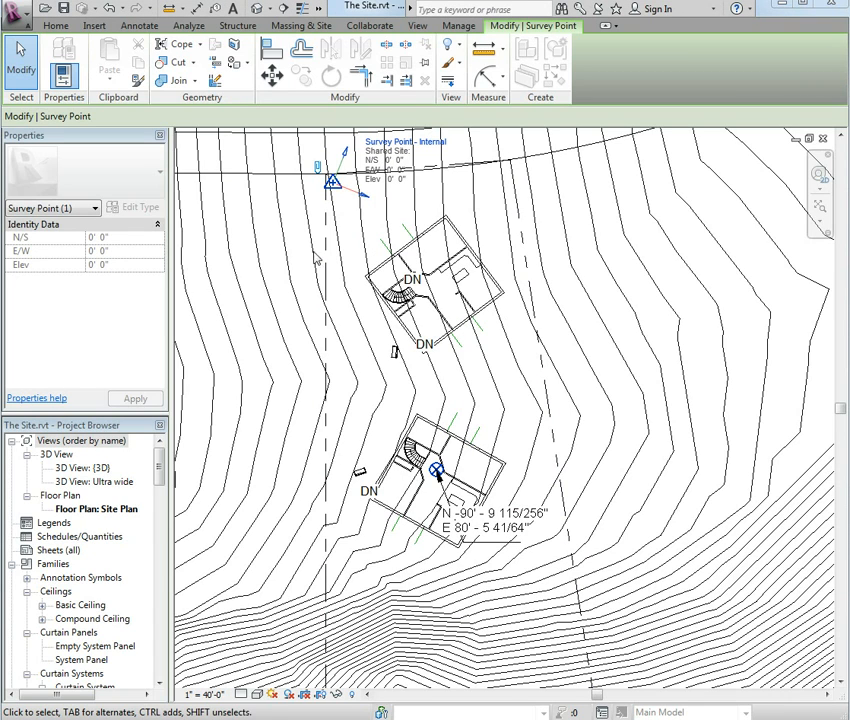
click(333, 185)
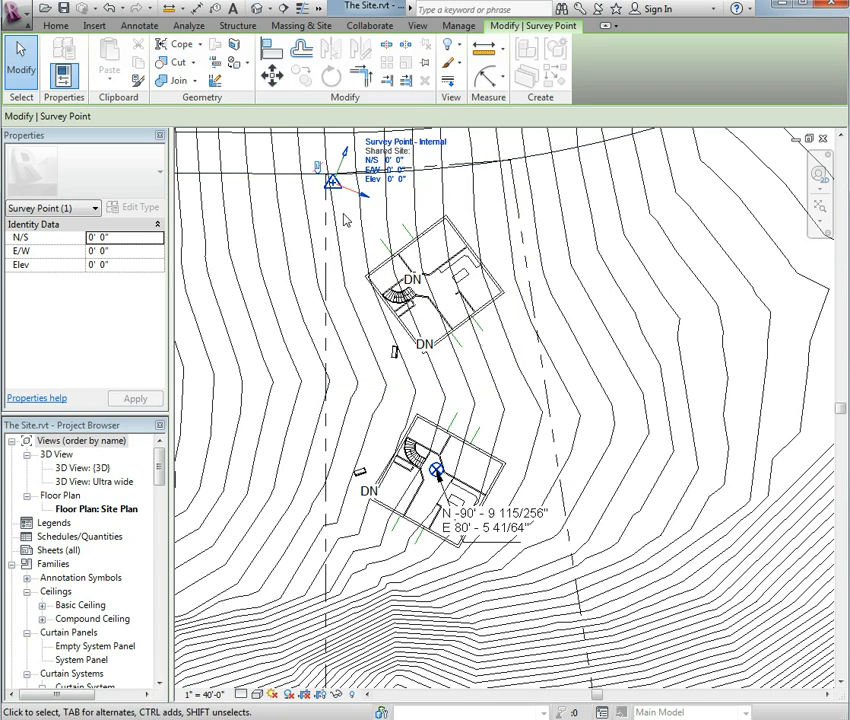
click(318, 169)
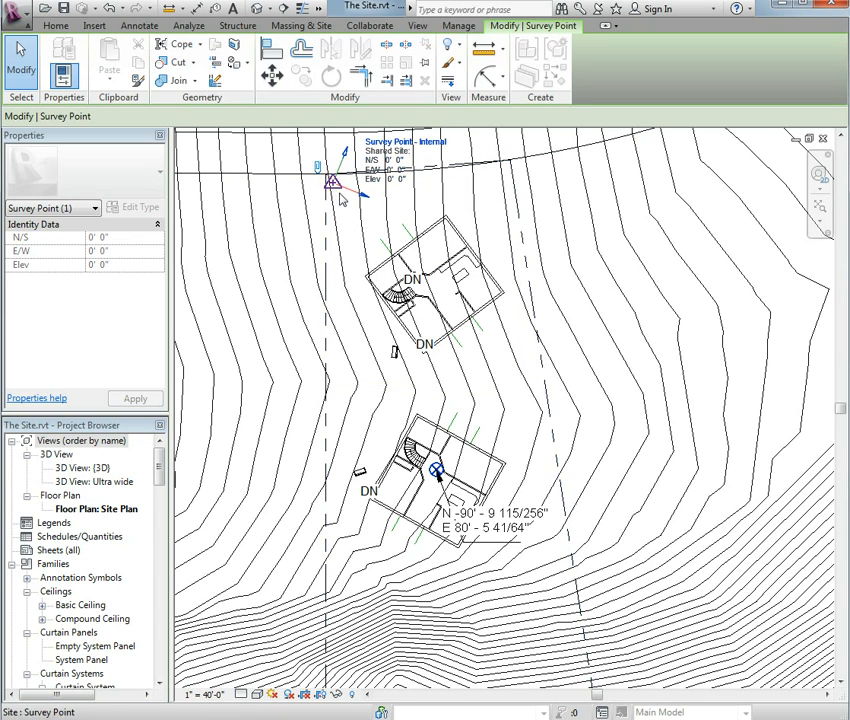
drag(332, 186, 325, 174)
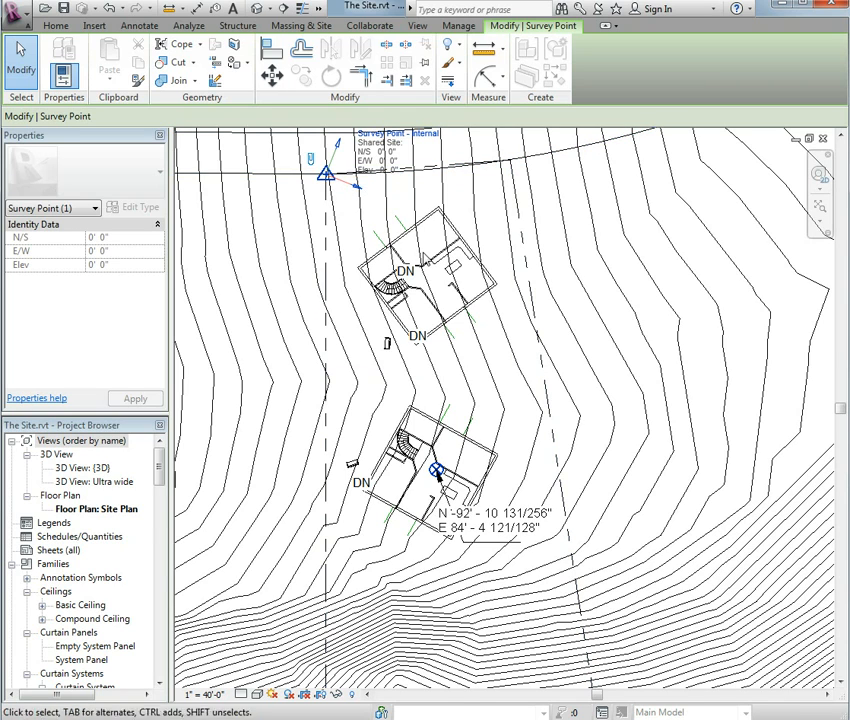
Stop sharing the site of the upper House.rvt link, instance 5.
click(410, 287)
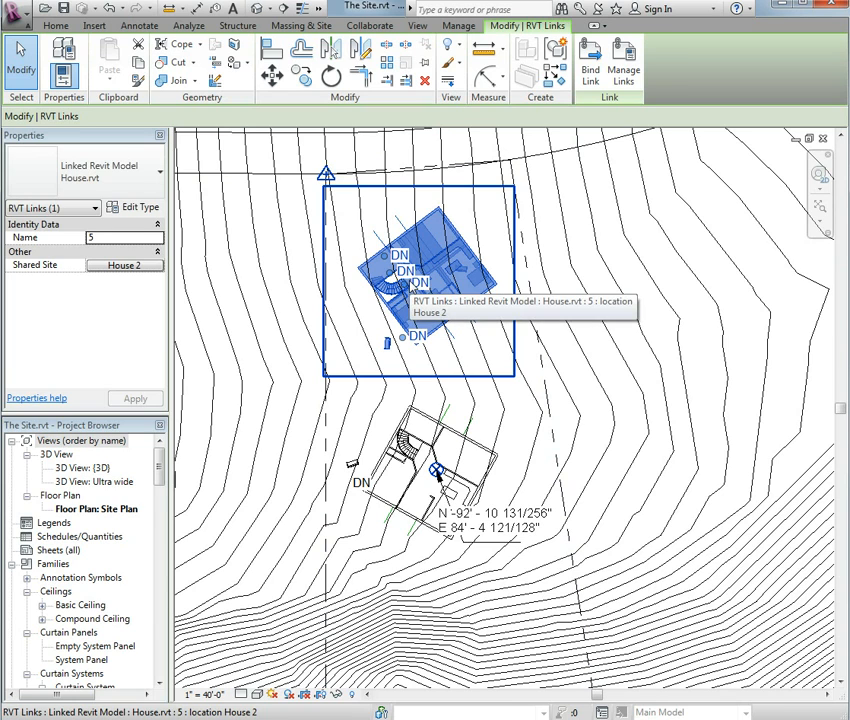
click(110, 266)
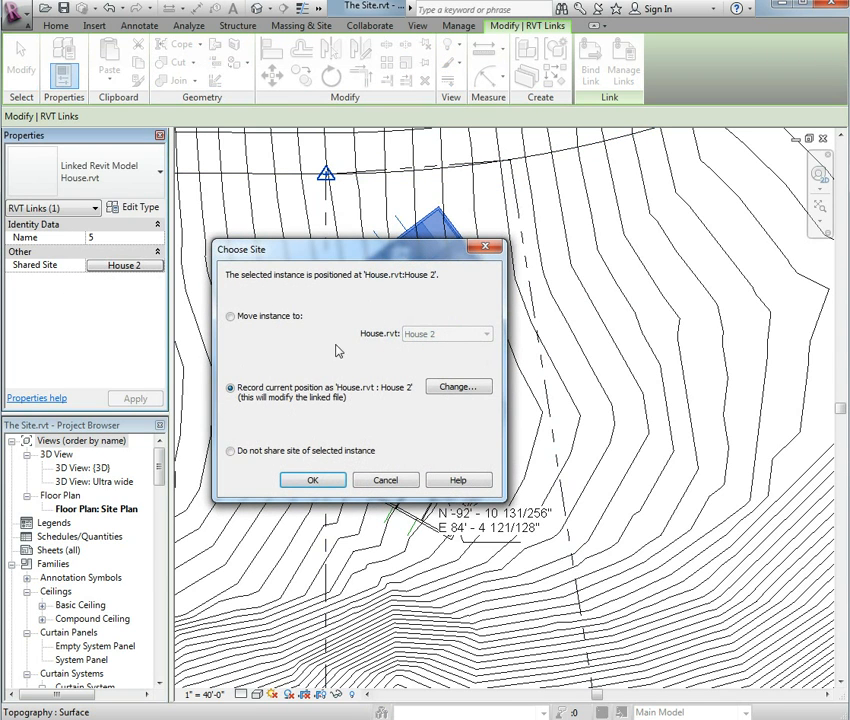
click(335, 456)
click(334, 481)
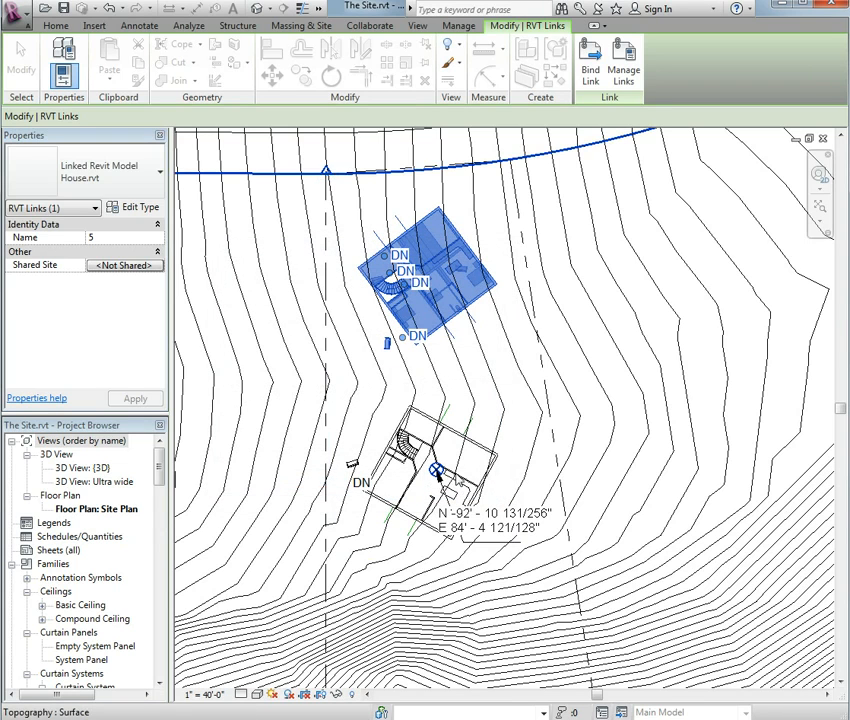
Stop sharing the site of the lower House.rvt link, instance 4.
click(435, 470)
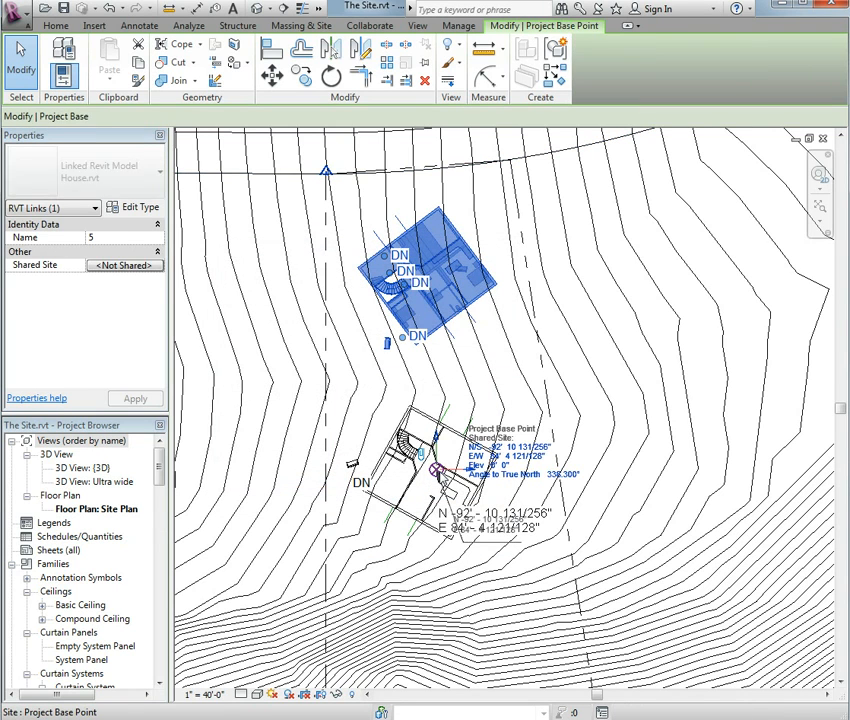
click(435, 472)
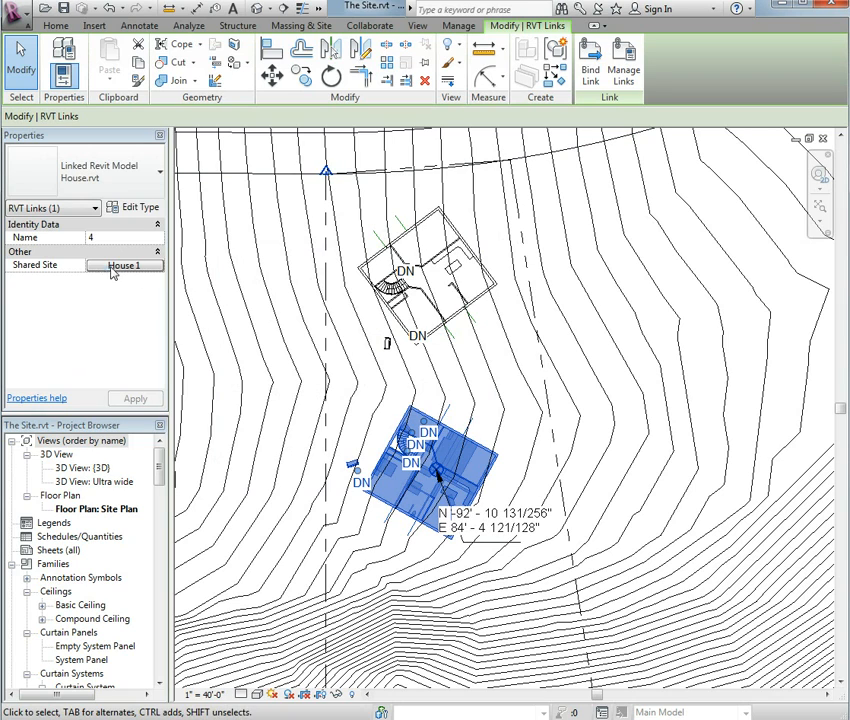
click(113, 268)
click(315, 456)
click(313, 481)
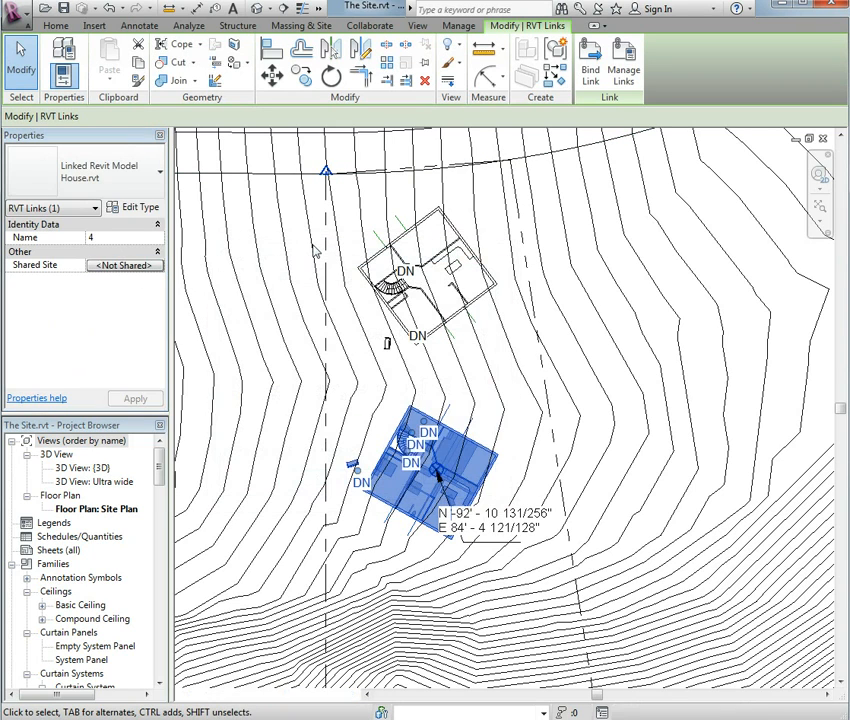
Move the clipped survey point to the other road-side property corner, beyond the upper house.
click(299, 217)
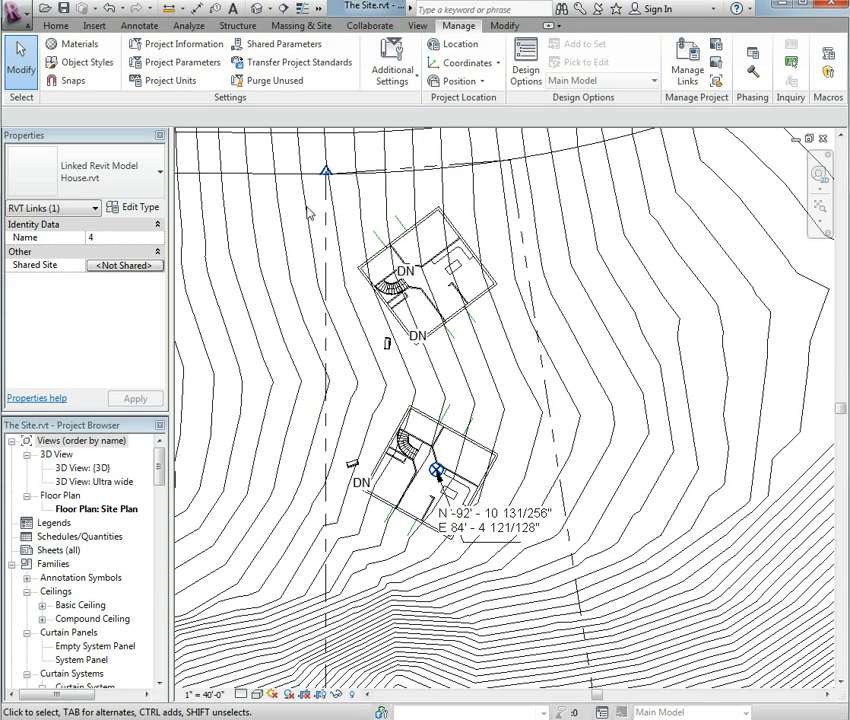
click(327, 179)
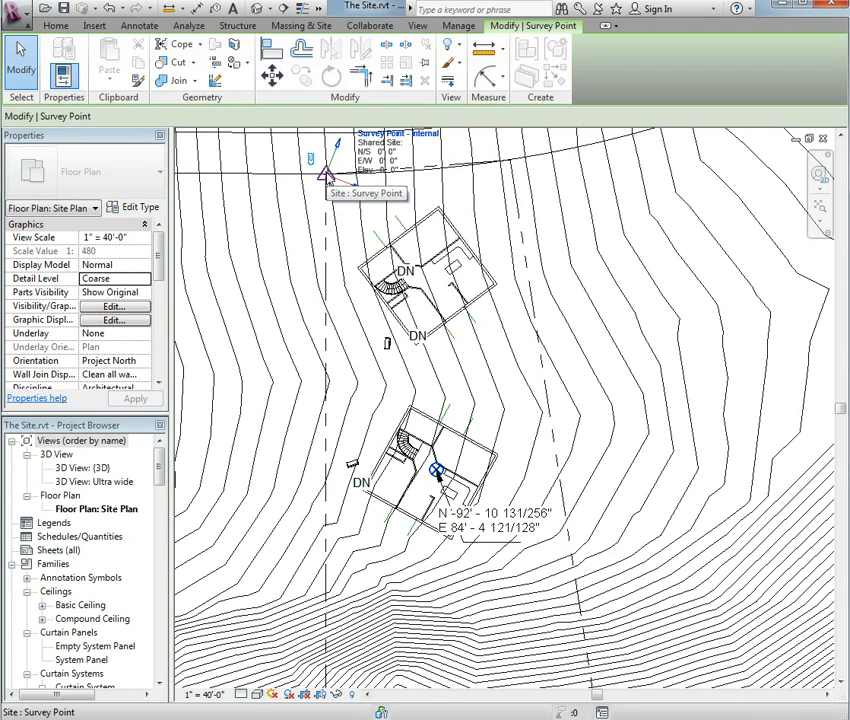
drag(327, 179, 510, 161)
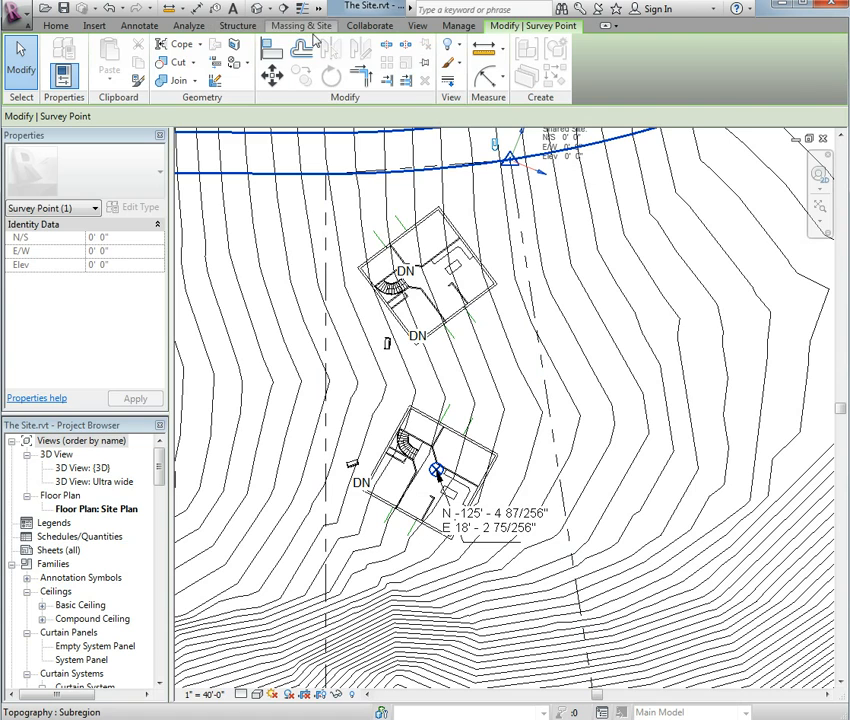
Publish the site's shared coordinates to the upper House.rvt link and accept its position.
click(452, 27)
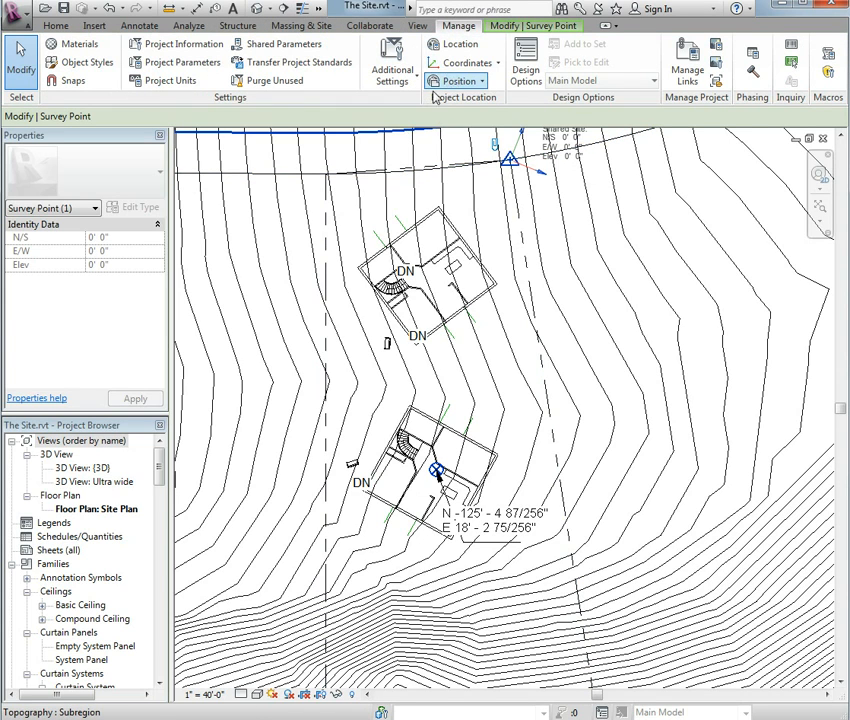
click(466, 62)
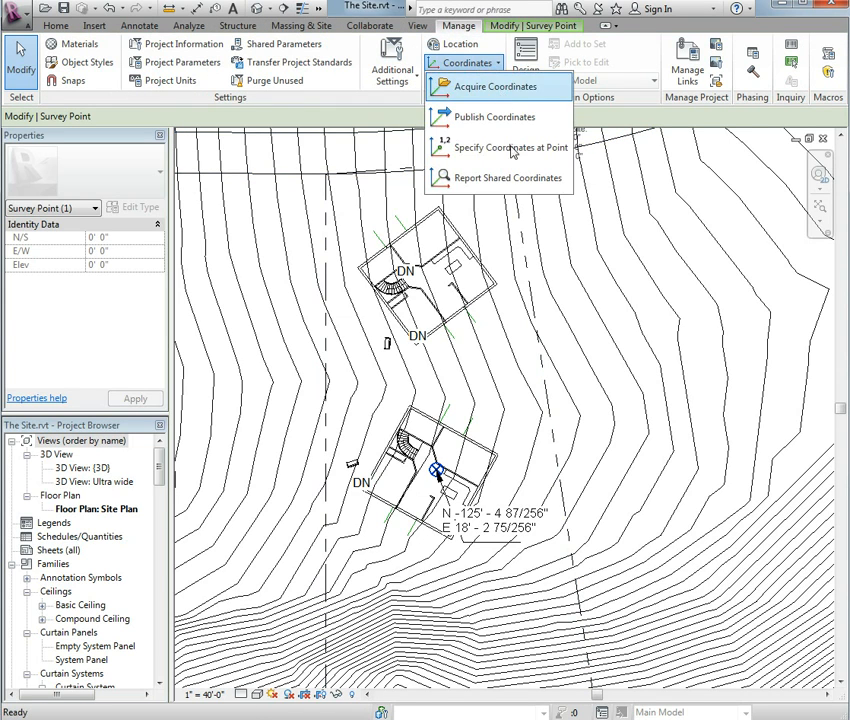
click(513, 119)
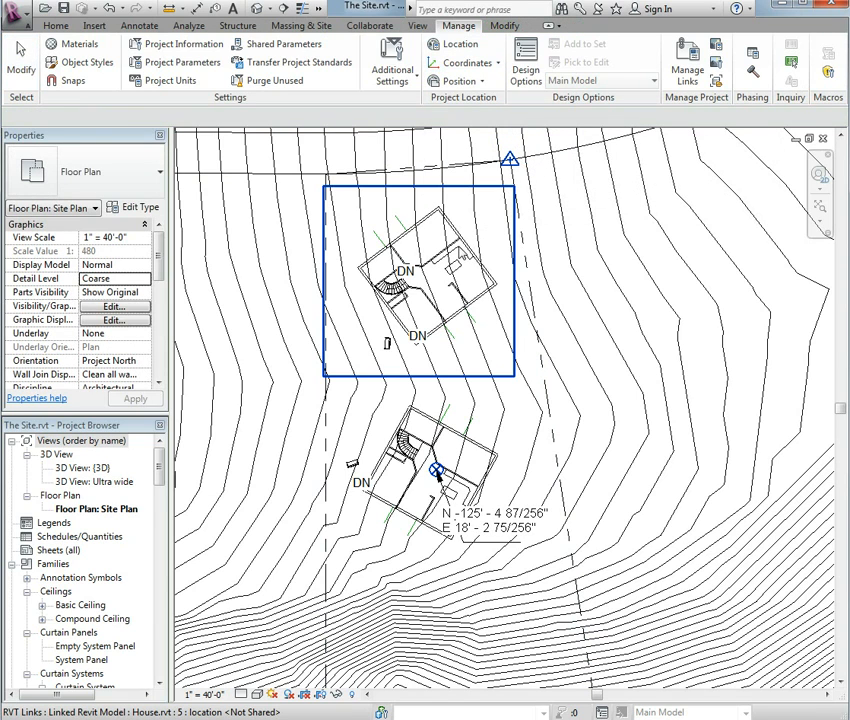
click(412, 298)
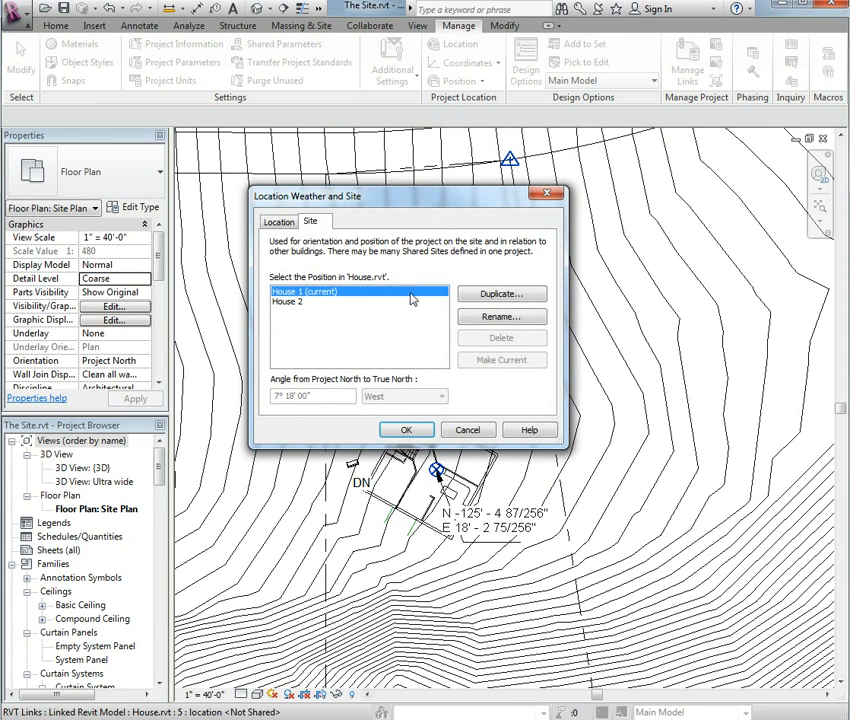
click(401, 430)
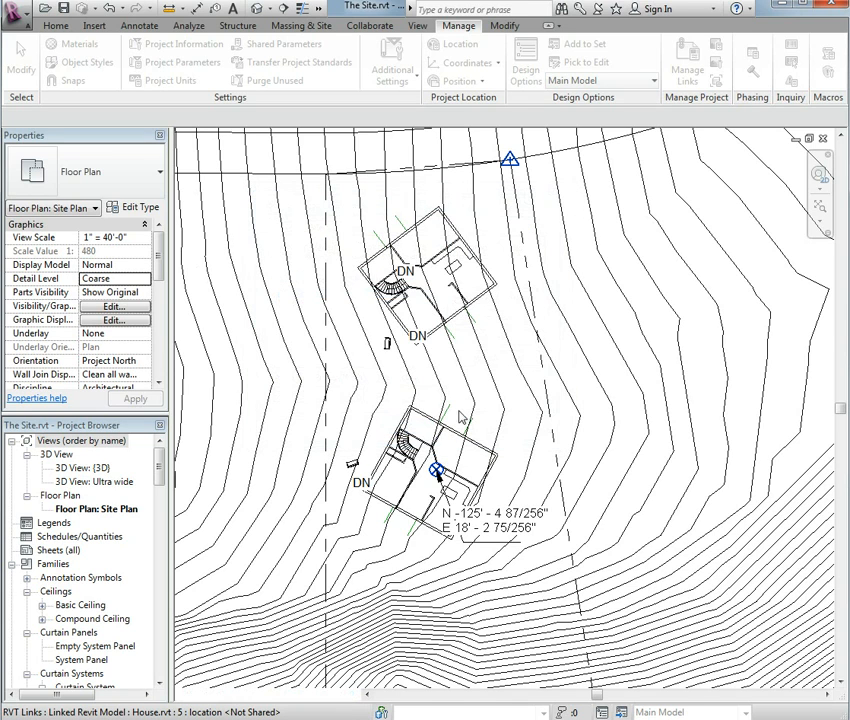
Publish the site's shared coordinates to the lower House.rvt link, accept its position, and leave the command.
click(470, 63)
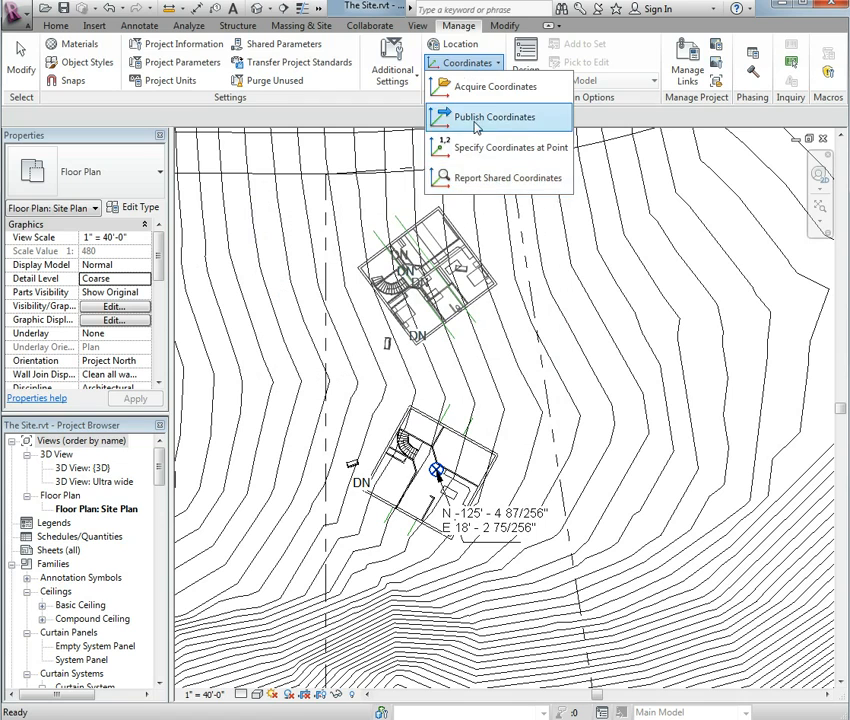
click(476, 118)
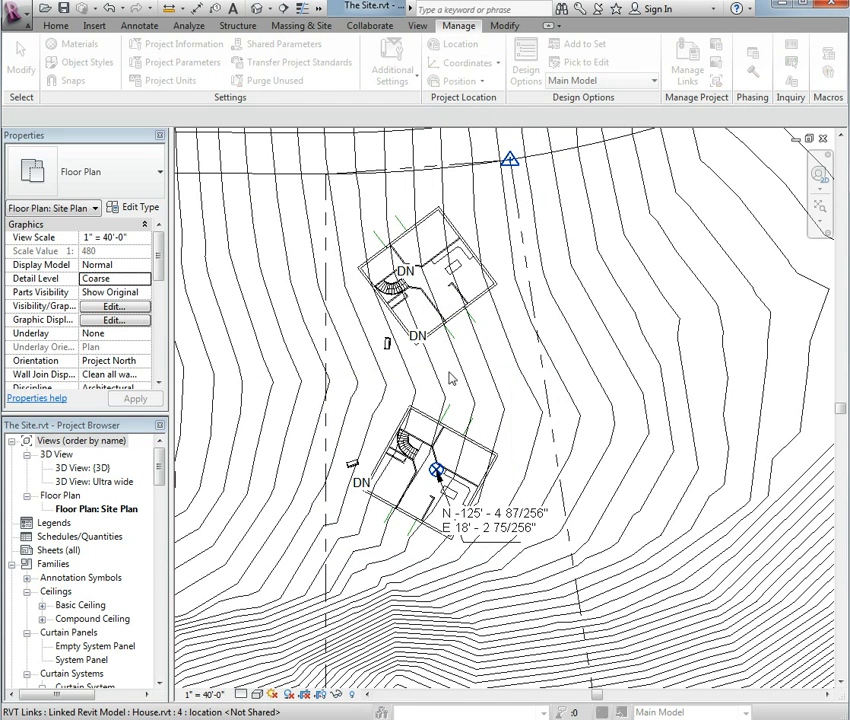
click(450, 377)
click(402, 427)
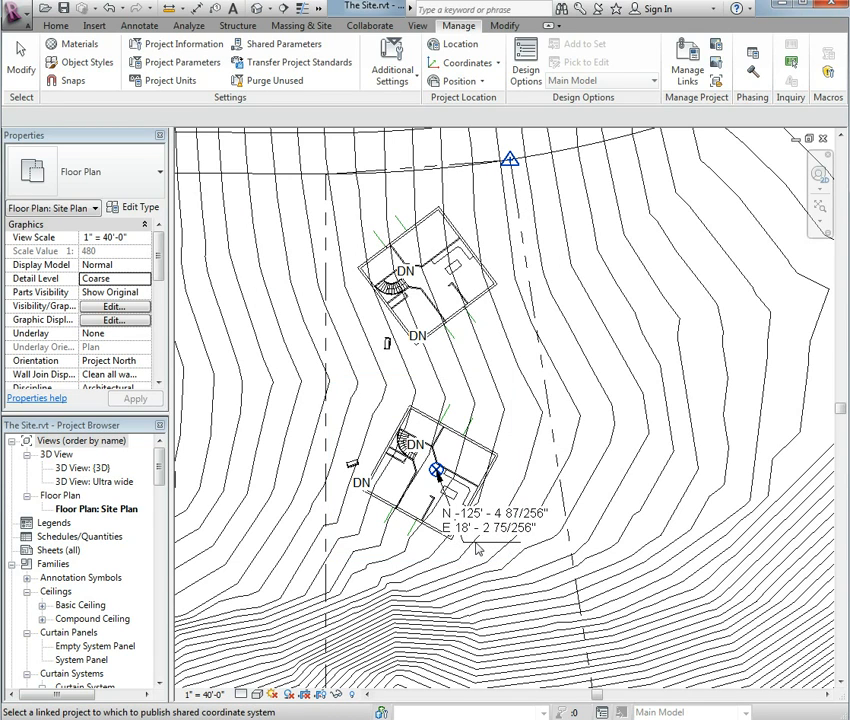
click(437, 476)
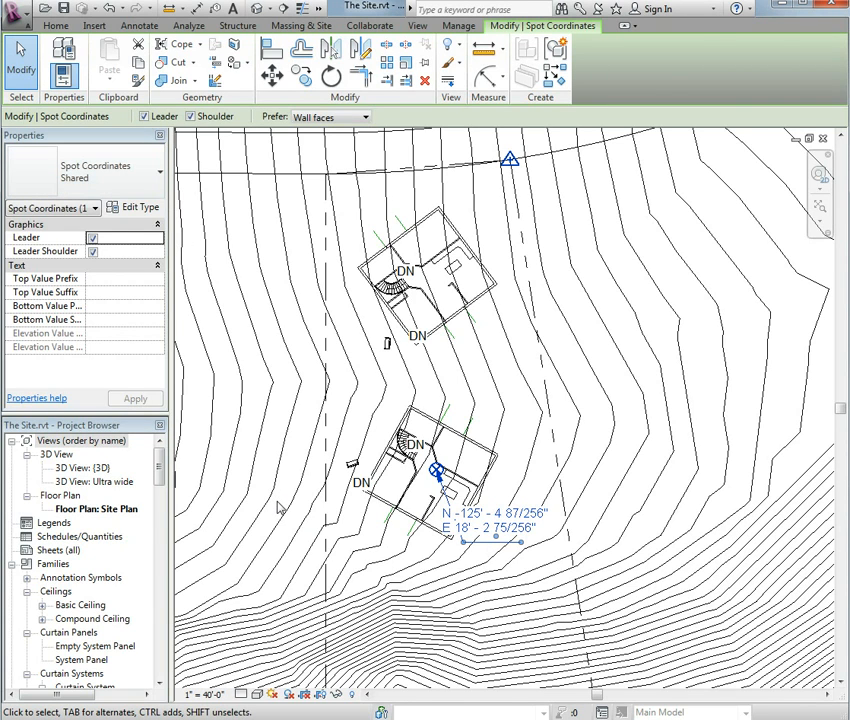
key(Escape)
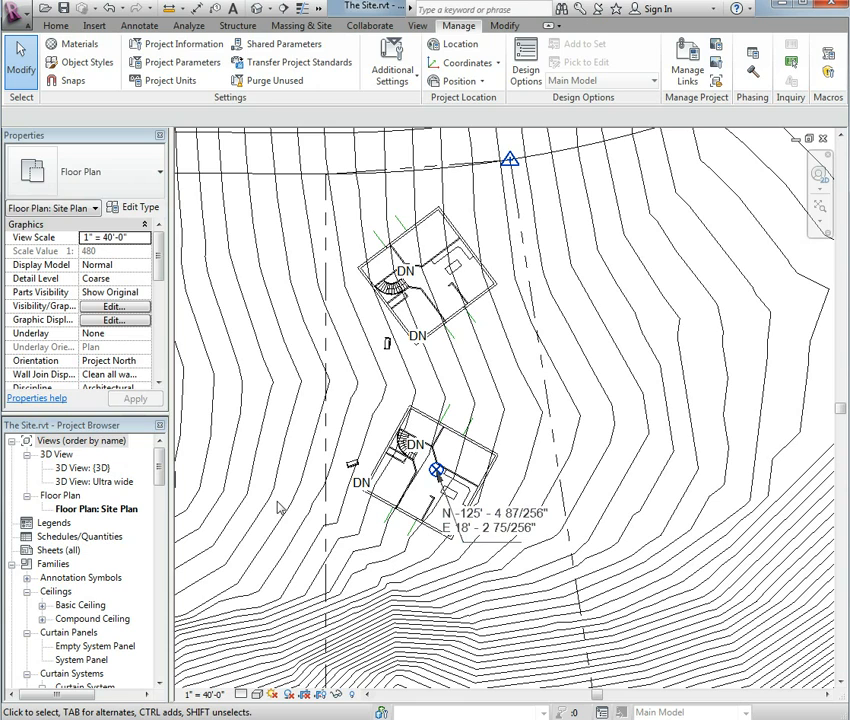